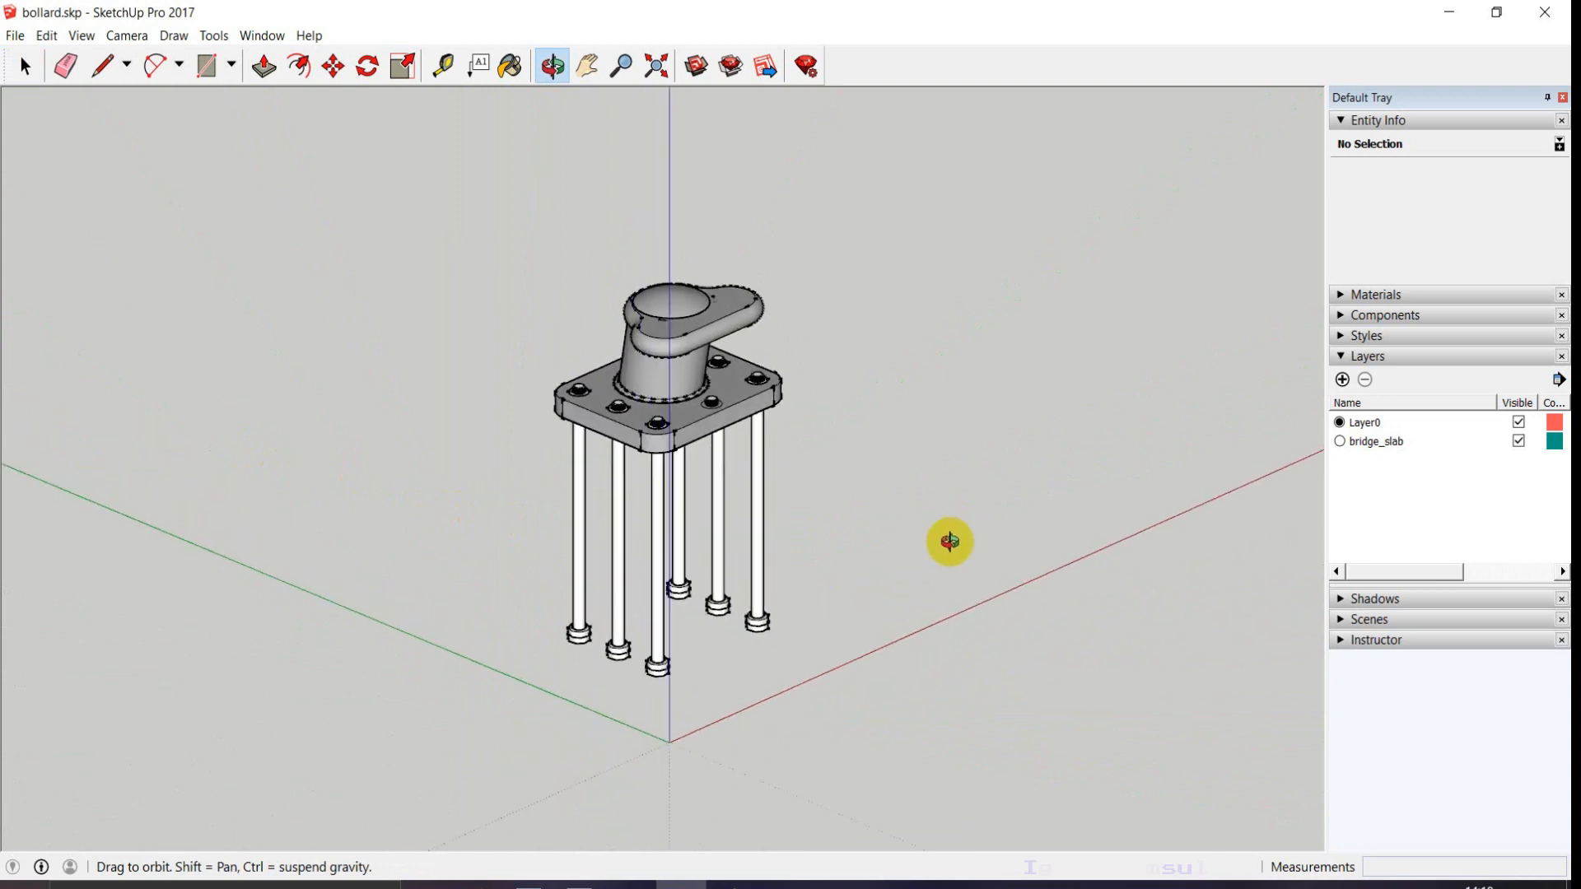
left_click(529, 887)
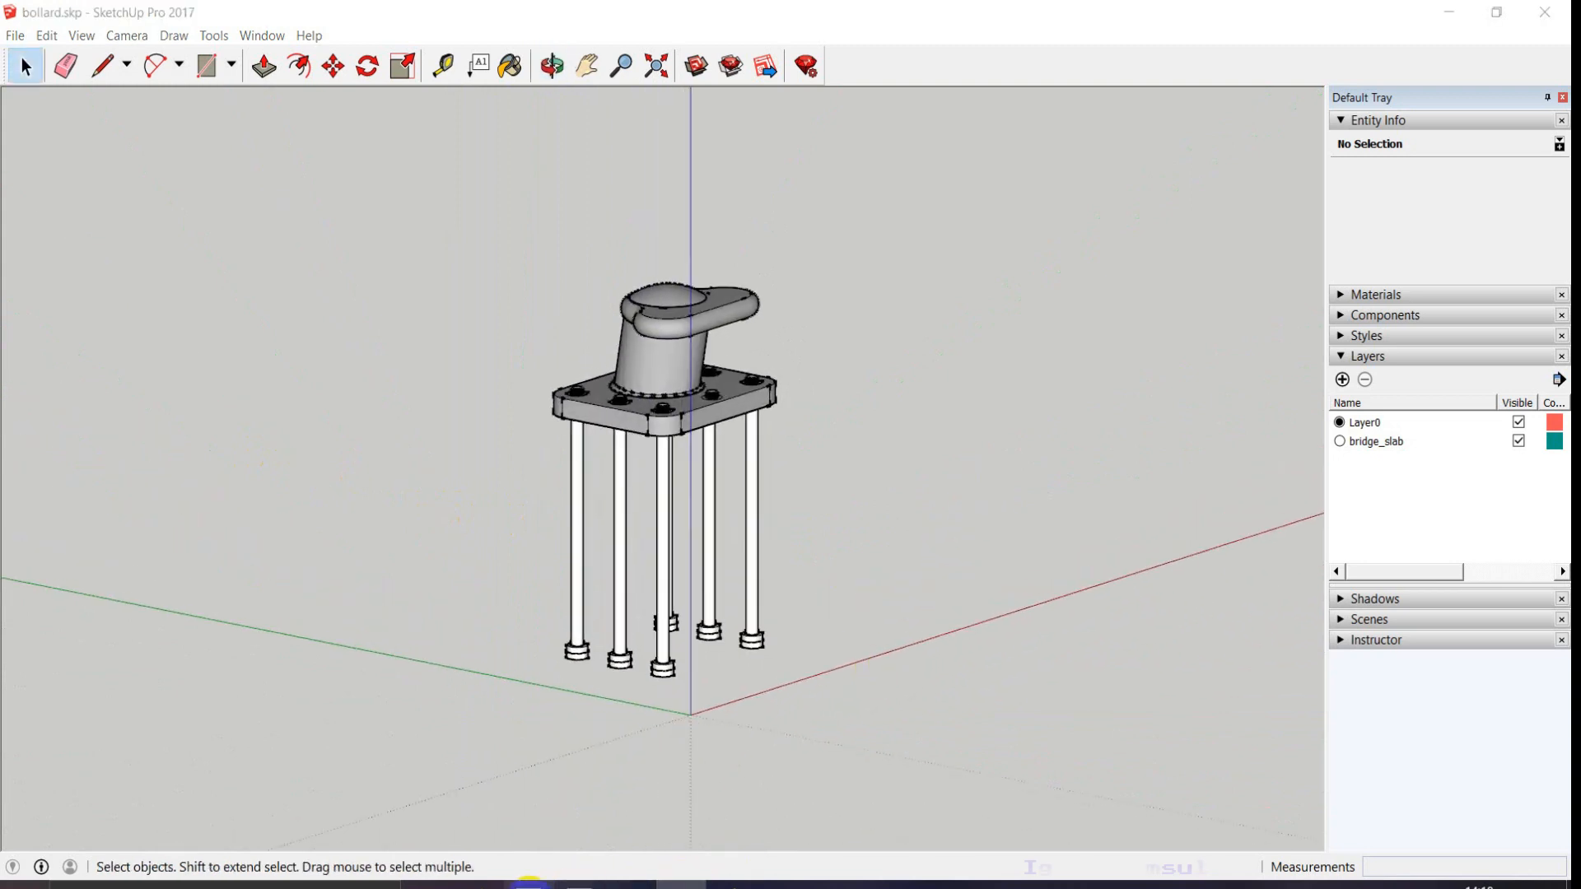
left_click(528, 887)
mouse_move(688, 534)
middle_mouse_down()
mouse_move(1027, 614)
mouse_move(752, 625)
mouse_move(296, 190)
middle_mouse_up()
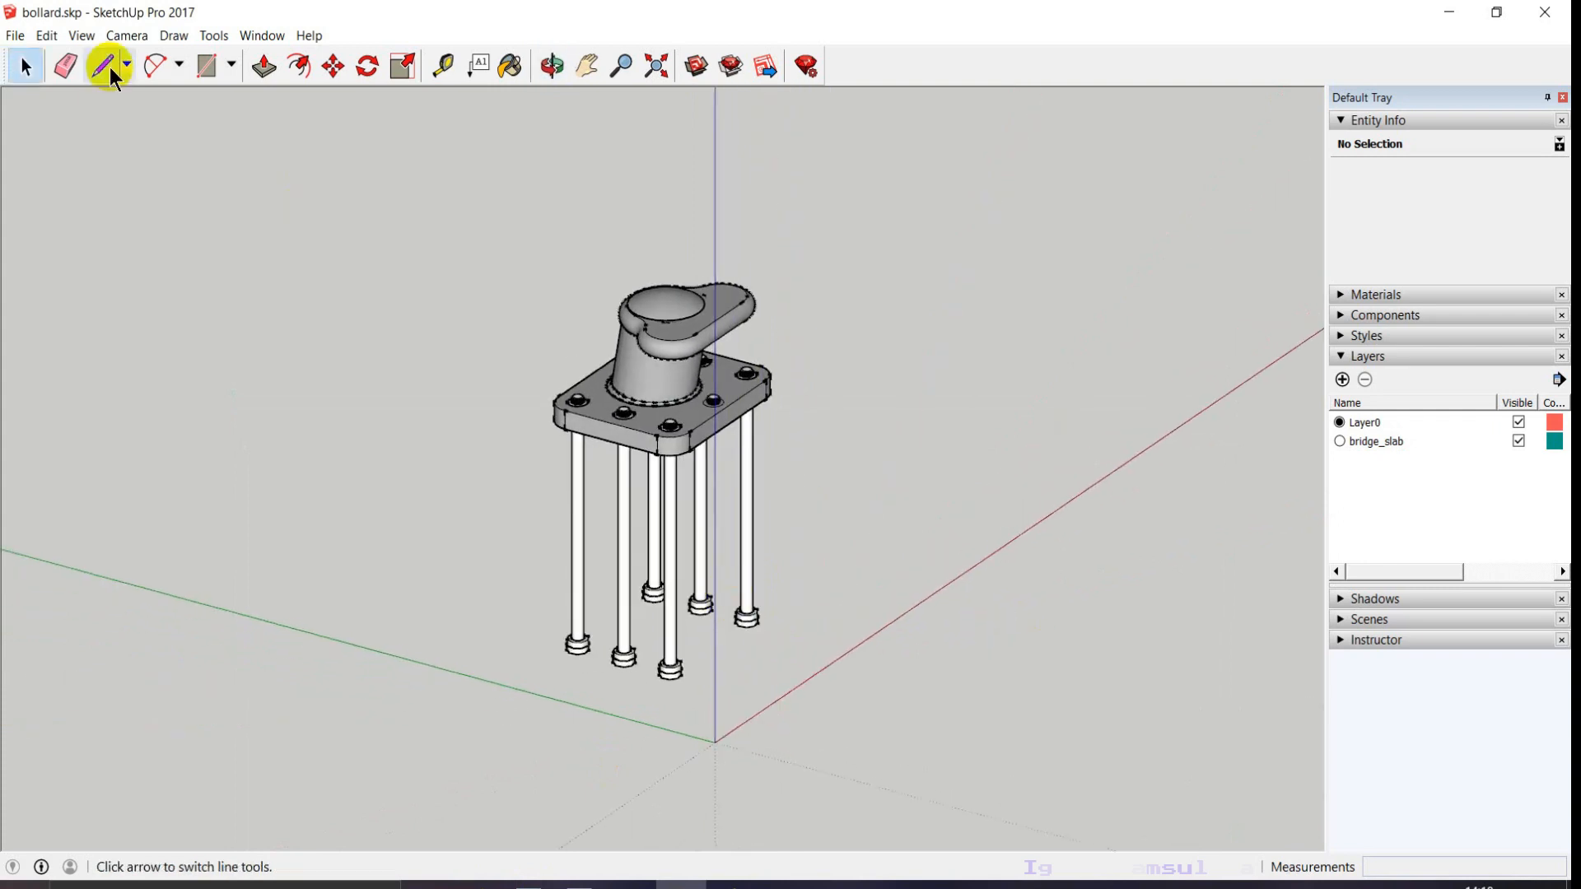
Save the model as bollard.skp in the mnp MAKASSAR folder under Documents
left_click(14, 37)
left_click(69, 130)
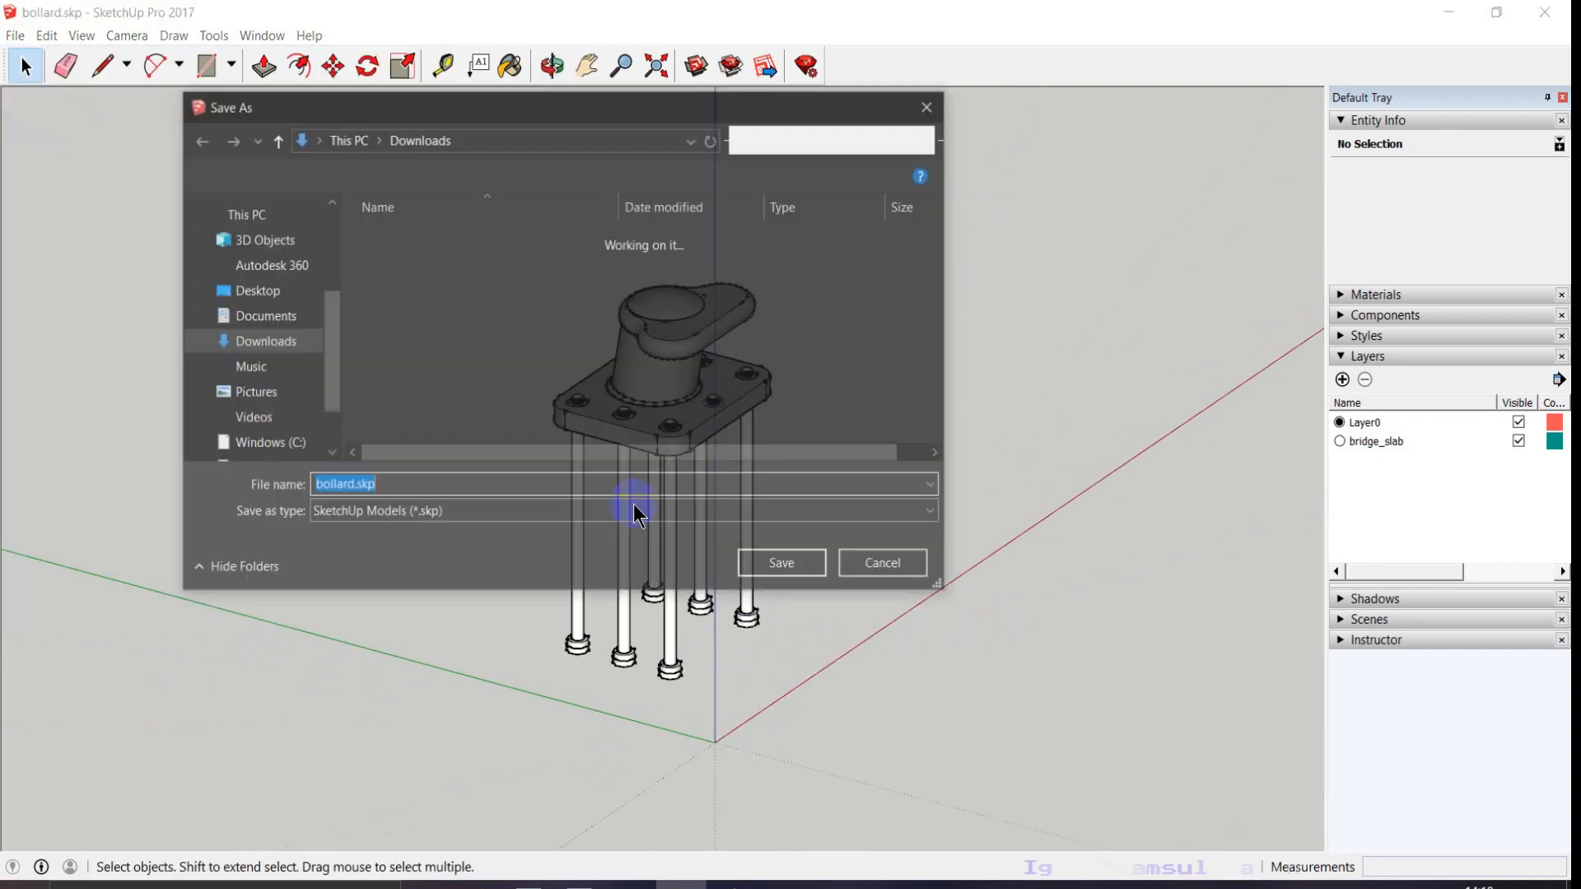
scroll(434, 367, "down", 2)
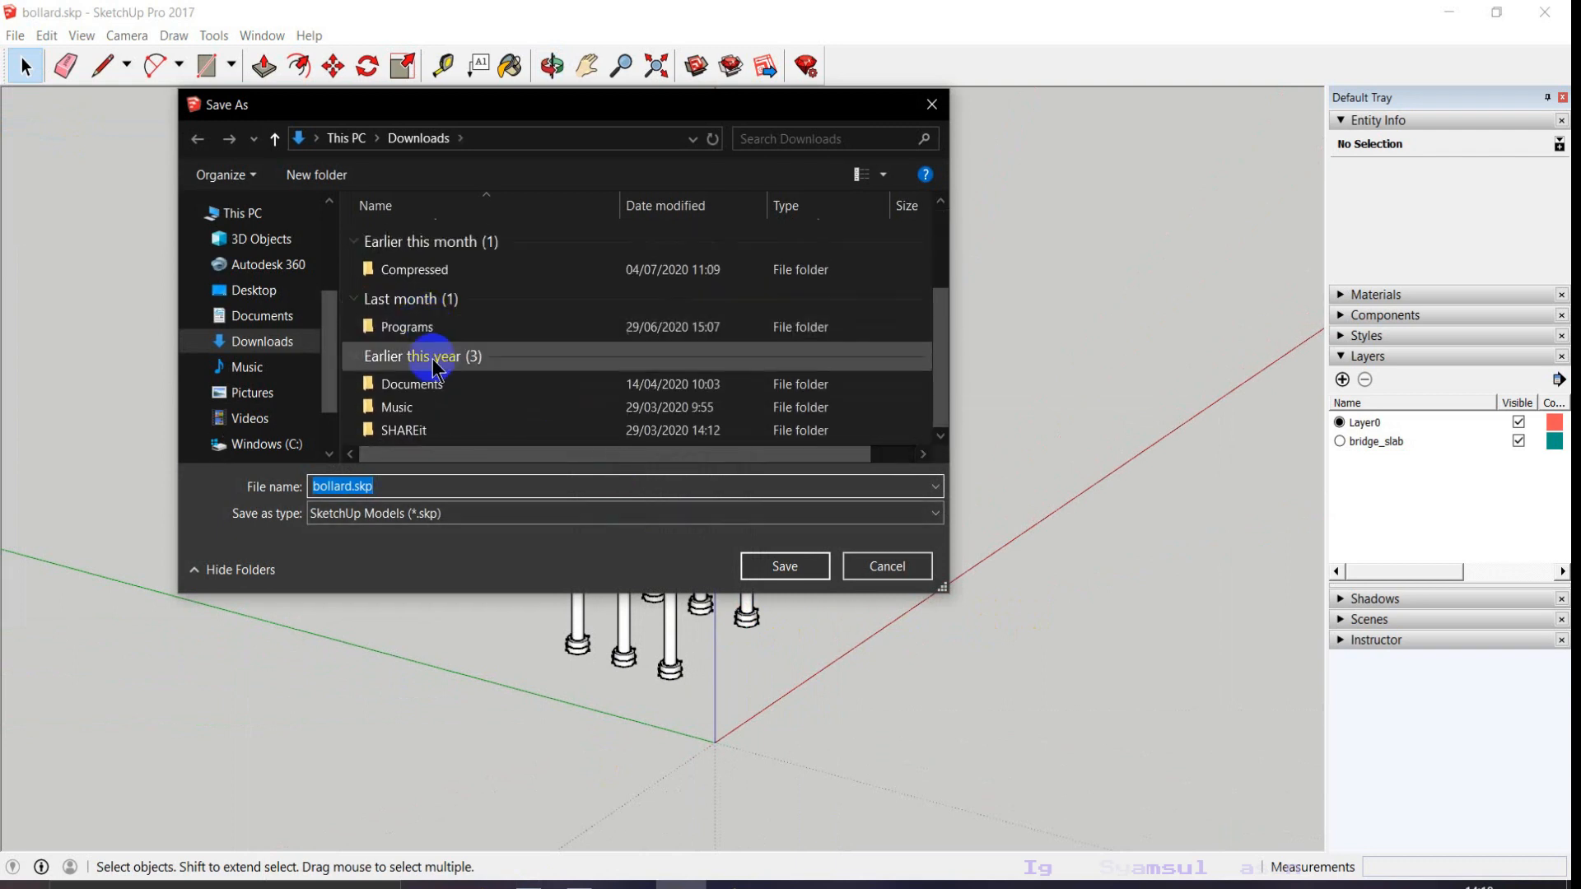
left_click(262, 316)
left_click(420, 361)
scroll(428, 370, "down", 5)
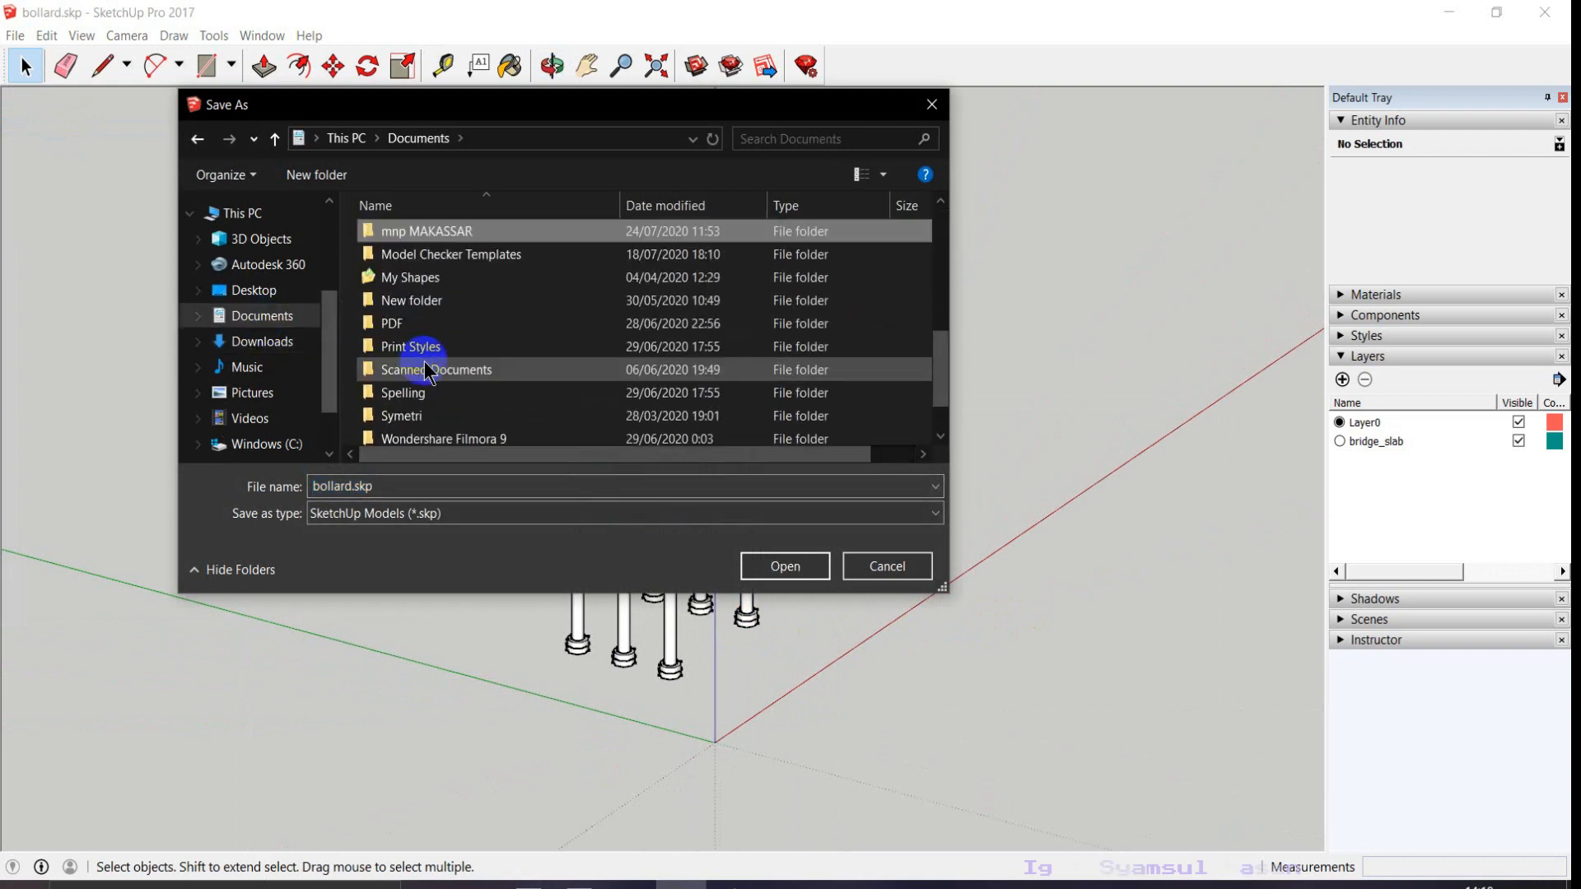
double_click(445, 233)
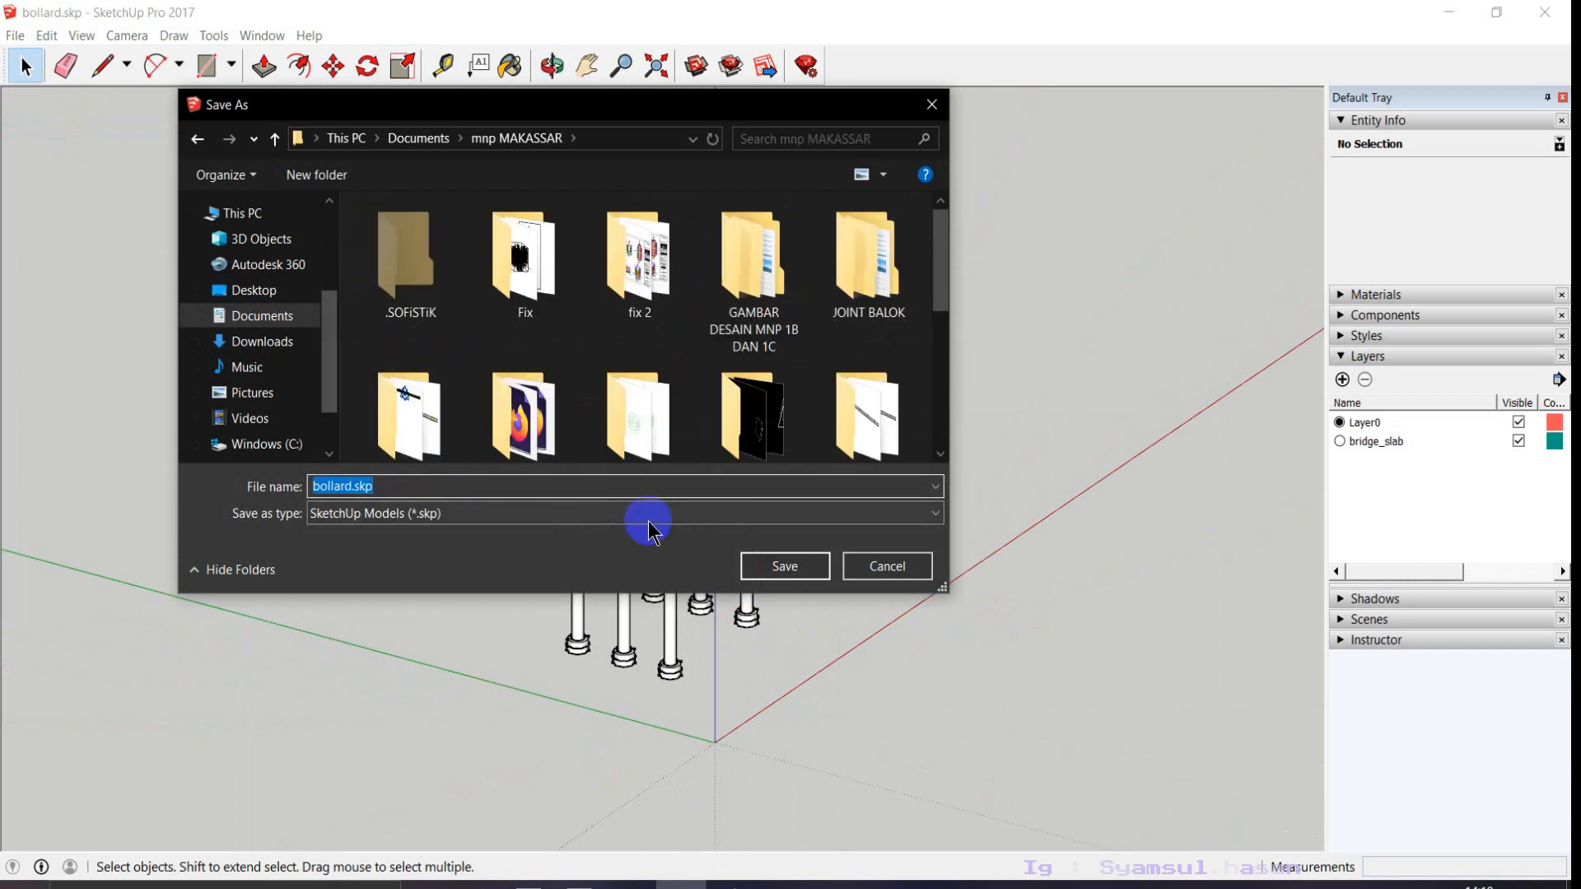
left_click(795, 566)
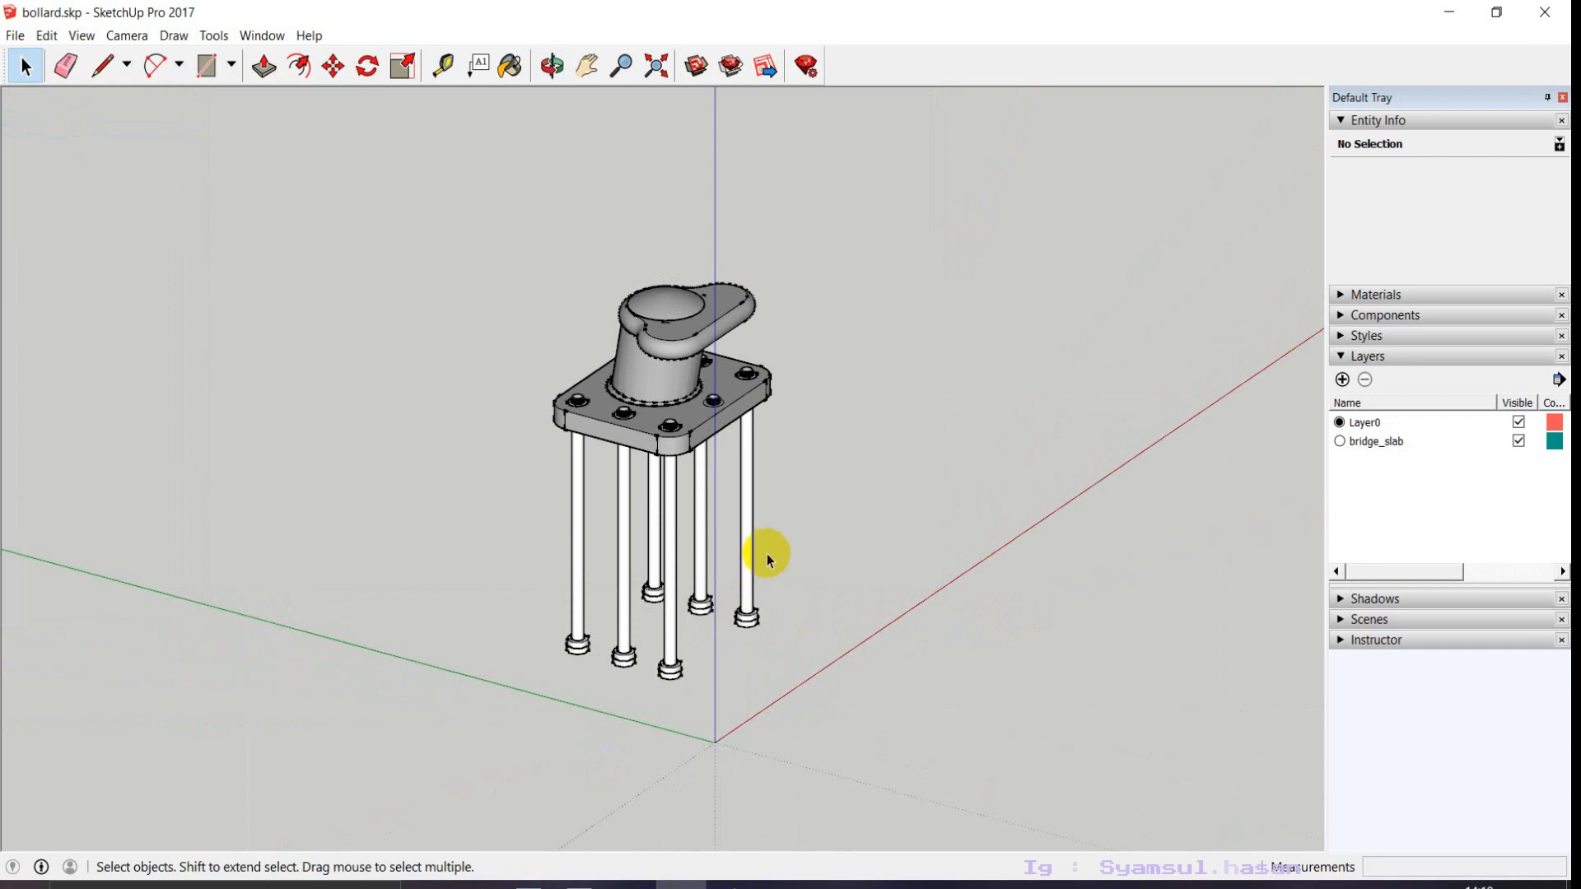
Delete two anchor rods below the base plate and the threaded bolt end in the adjacent corner hole
left_click(634, 521)
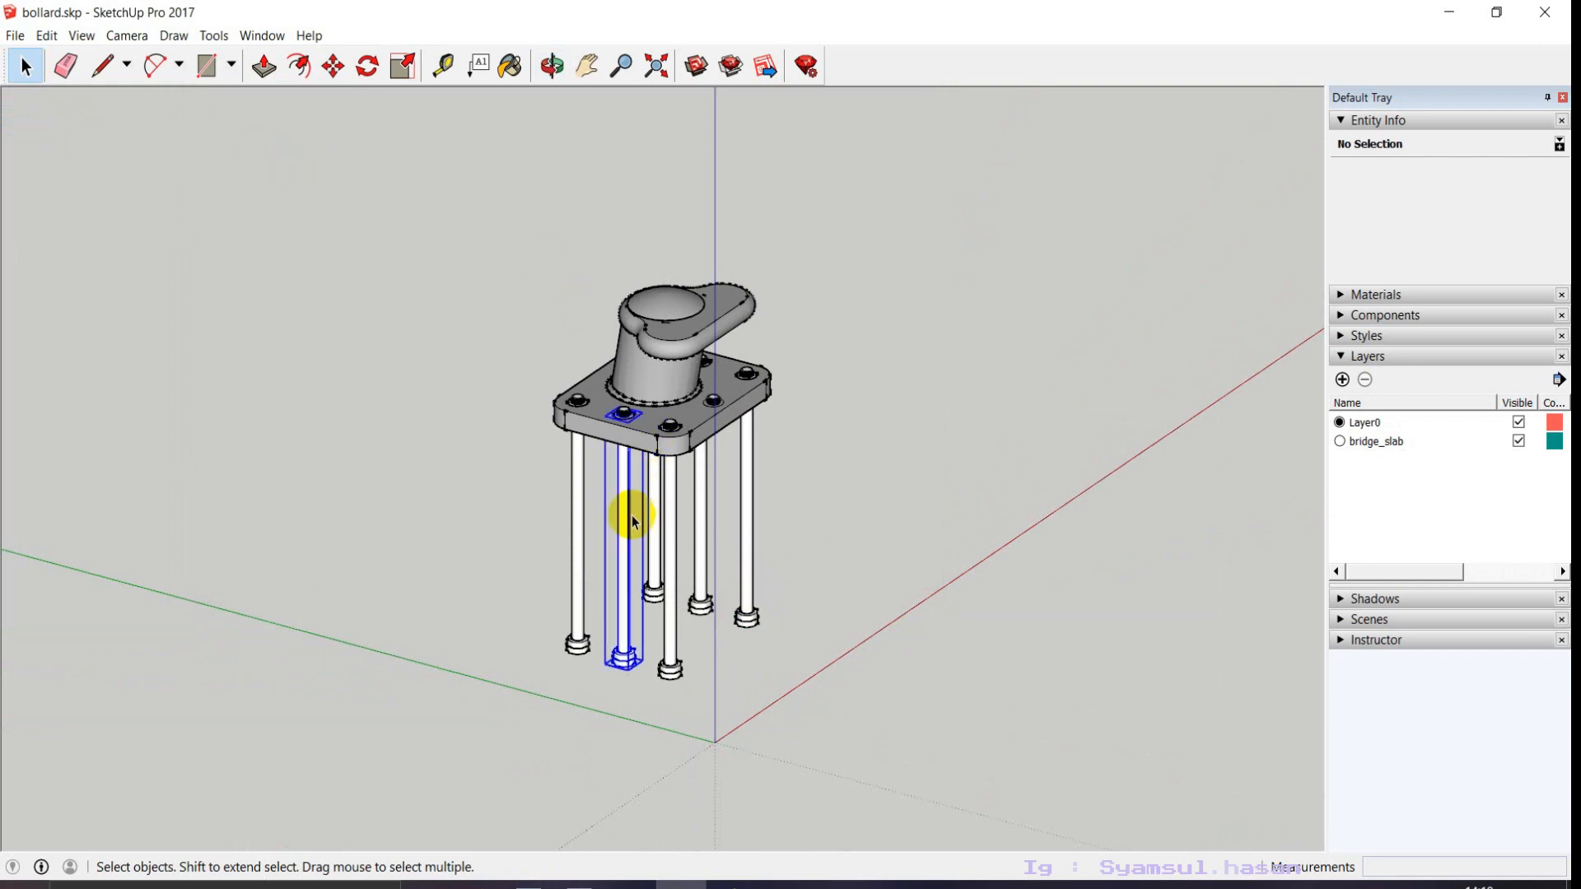
key("Delete")
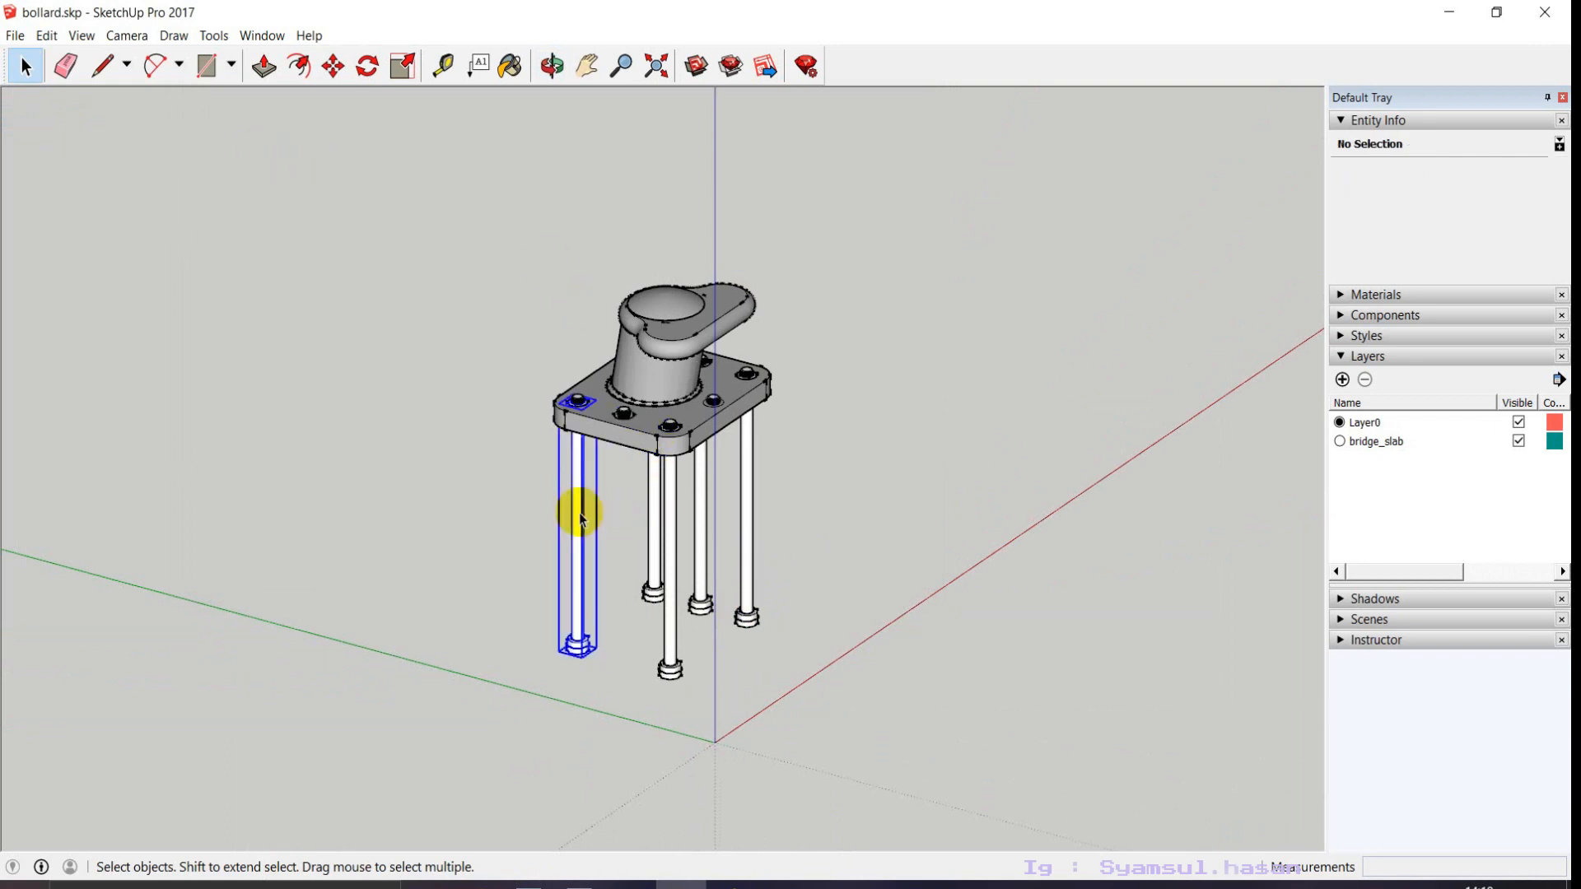
scroll(581, 387, "up", 5)
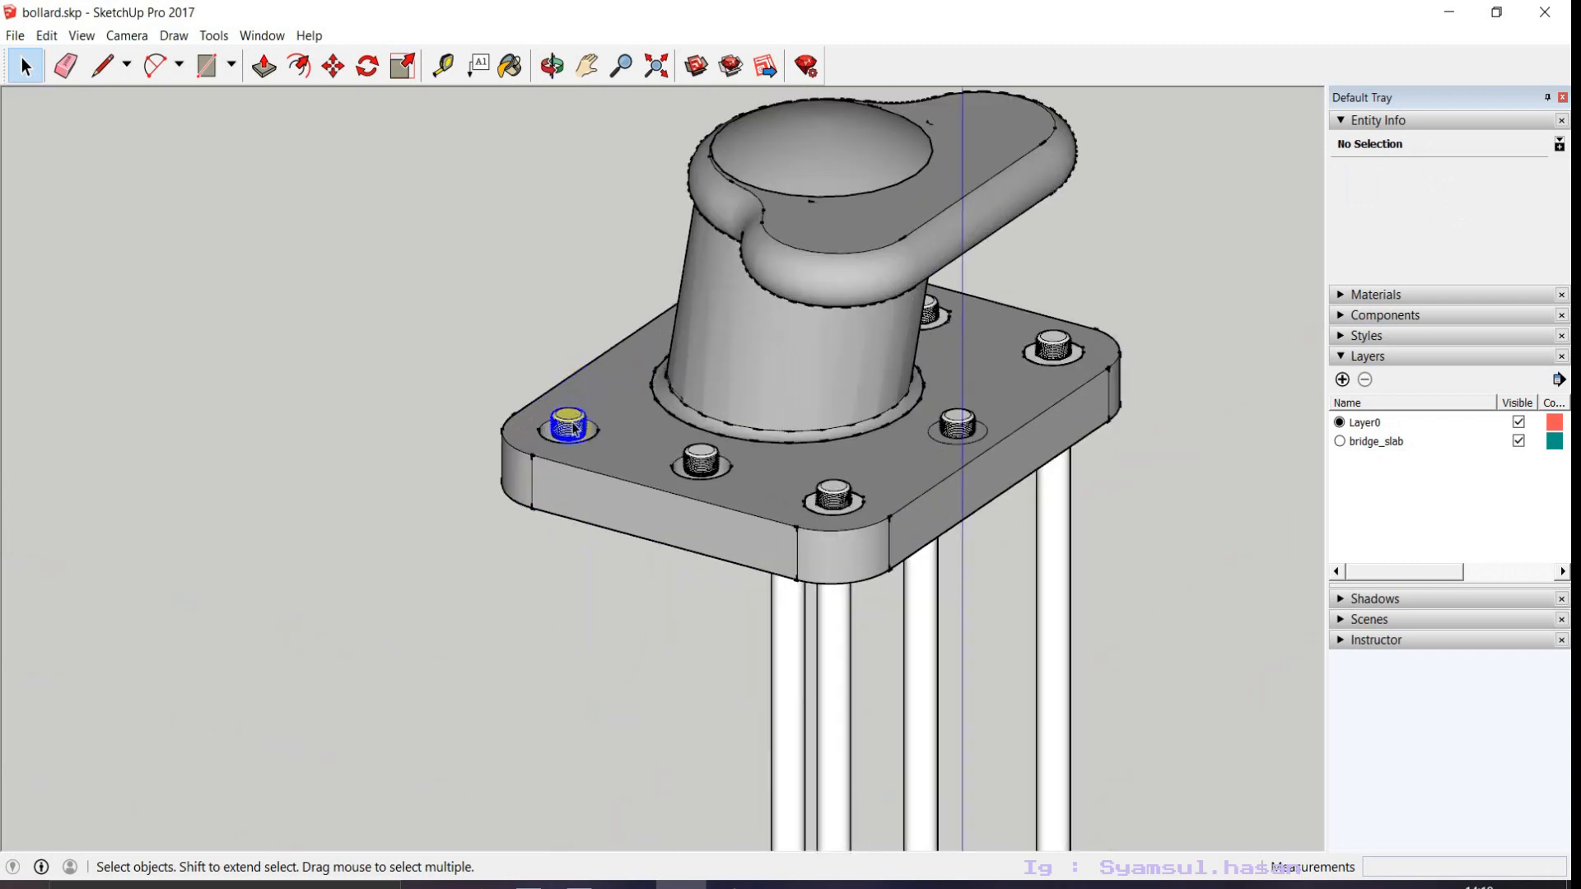
scroll(574, 427, "up", 5)
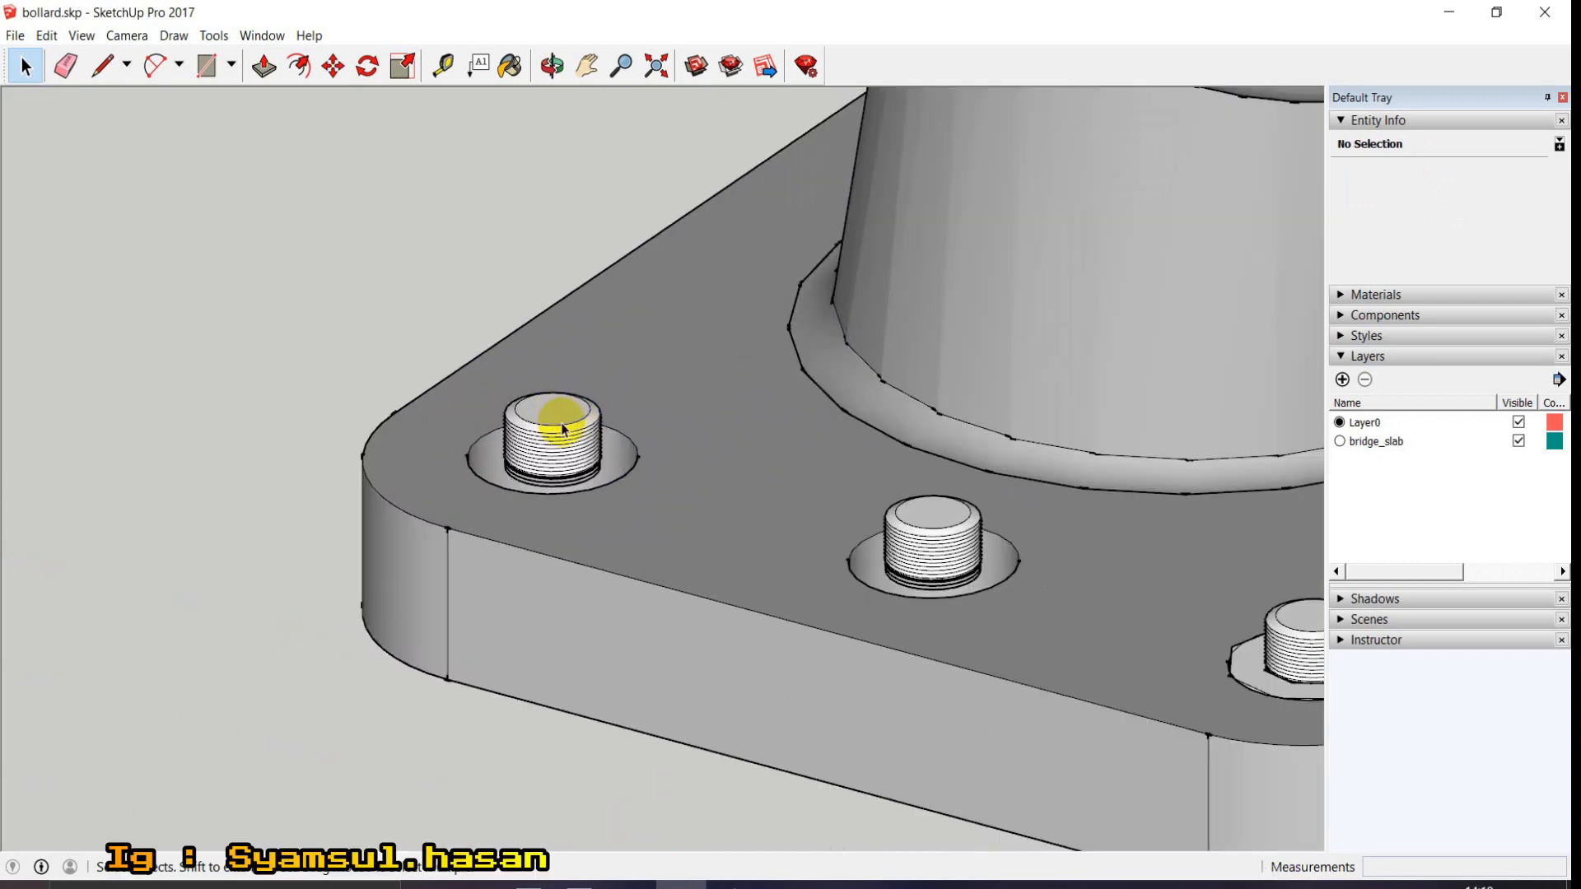
left_click(563, 428)
left_click(438, 310)
scroll(421, 280, "down", 5)
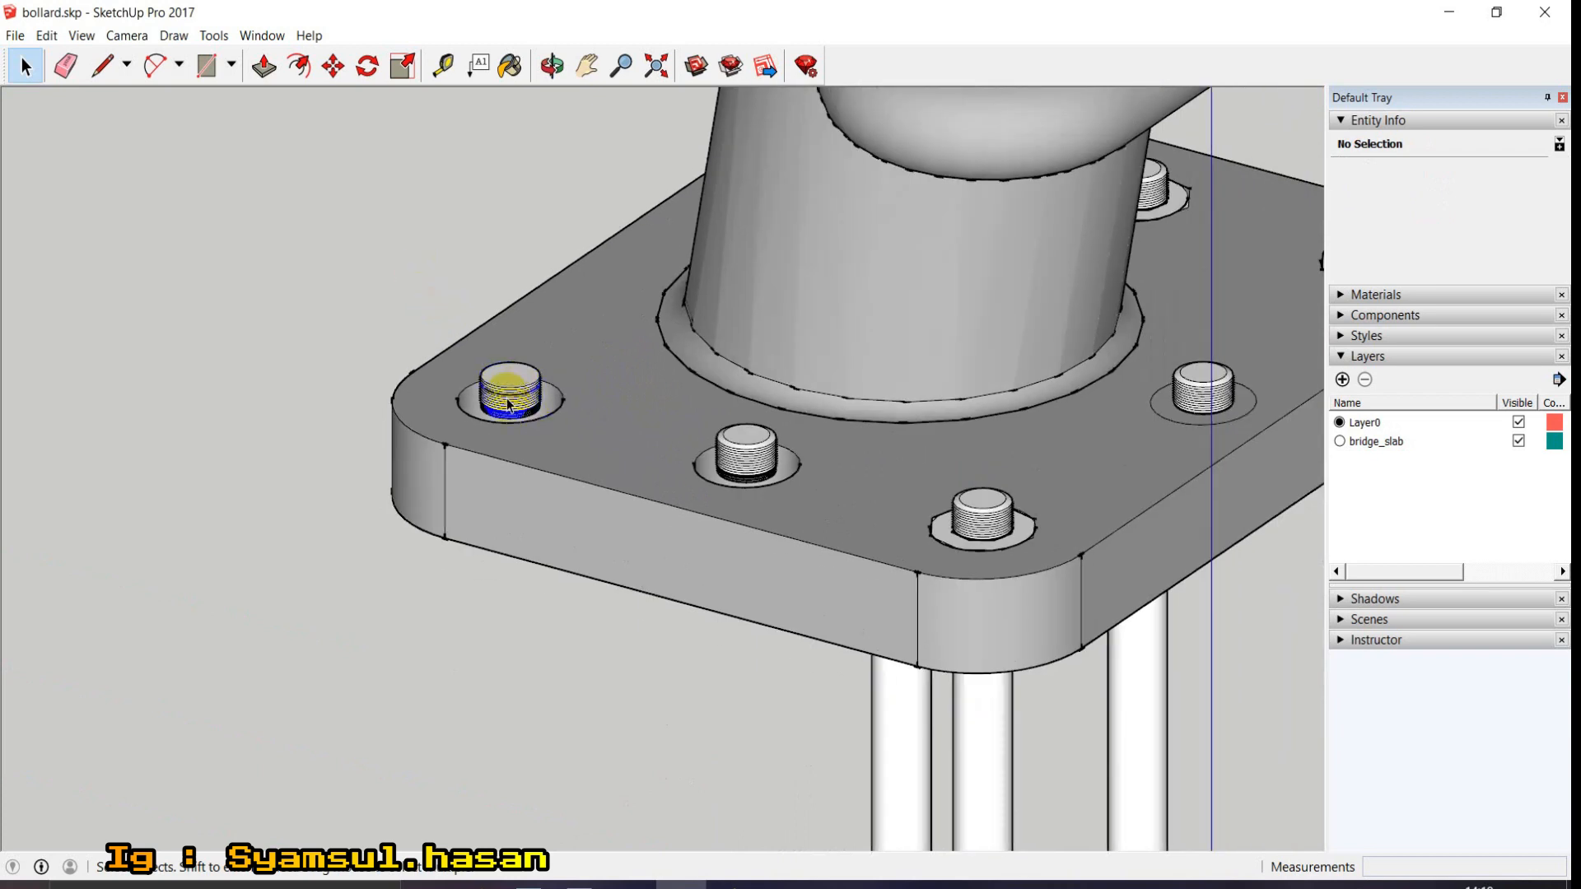
left_click_drag(438, 245, 642, 618)
key("Delete")
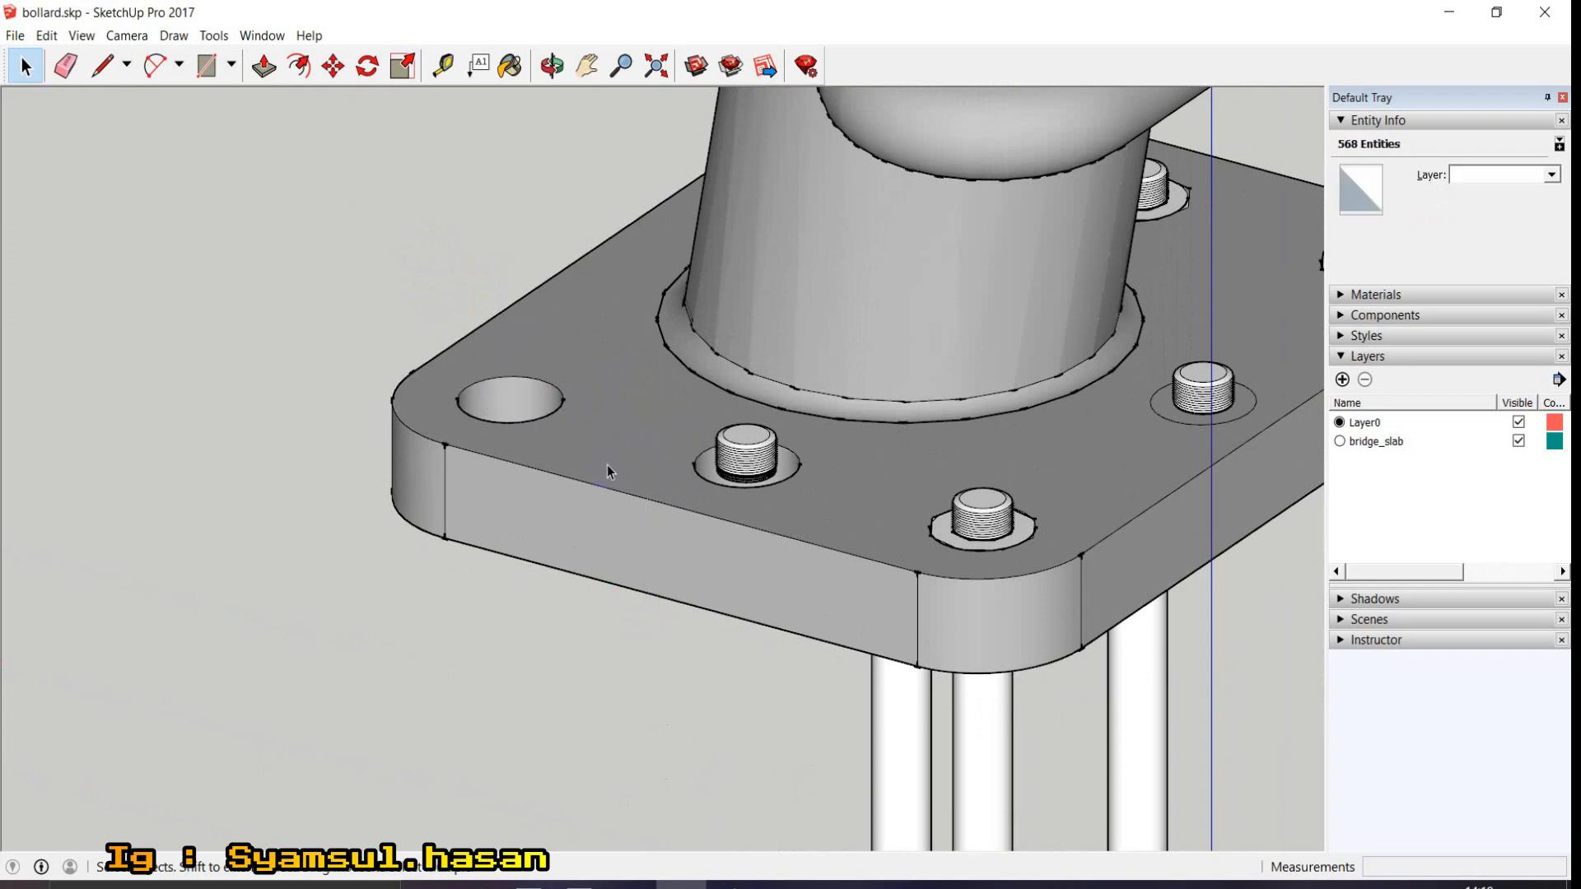
Delete all remaining anchor rods beneath the bollard's base plate
scroll(730, 438, "down", 2)
scroll(926, 572, "down", 5)
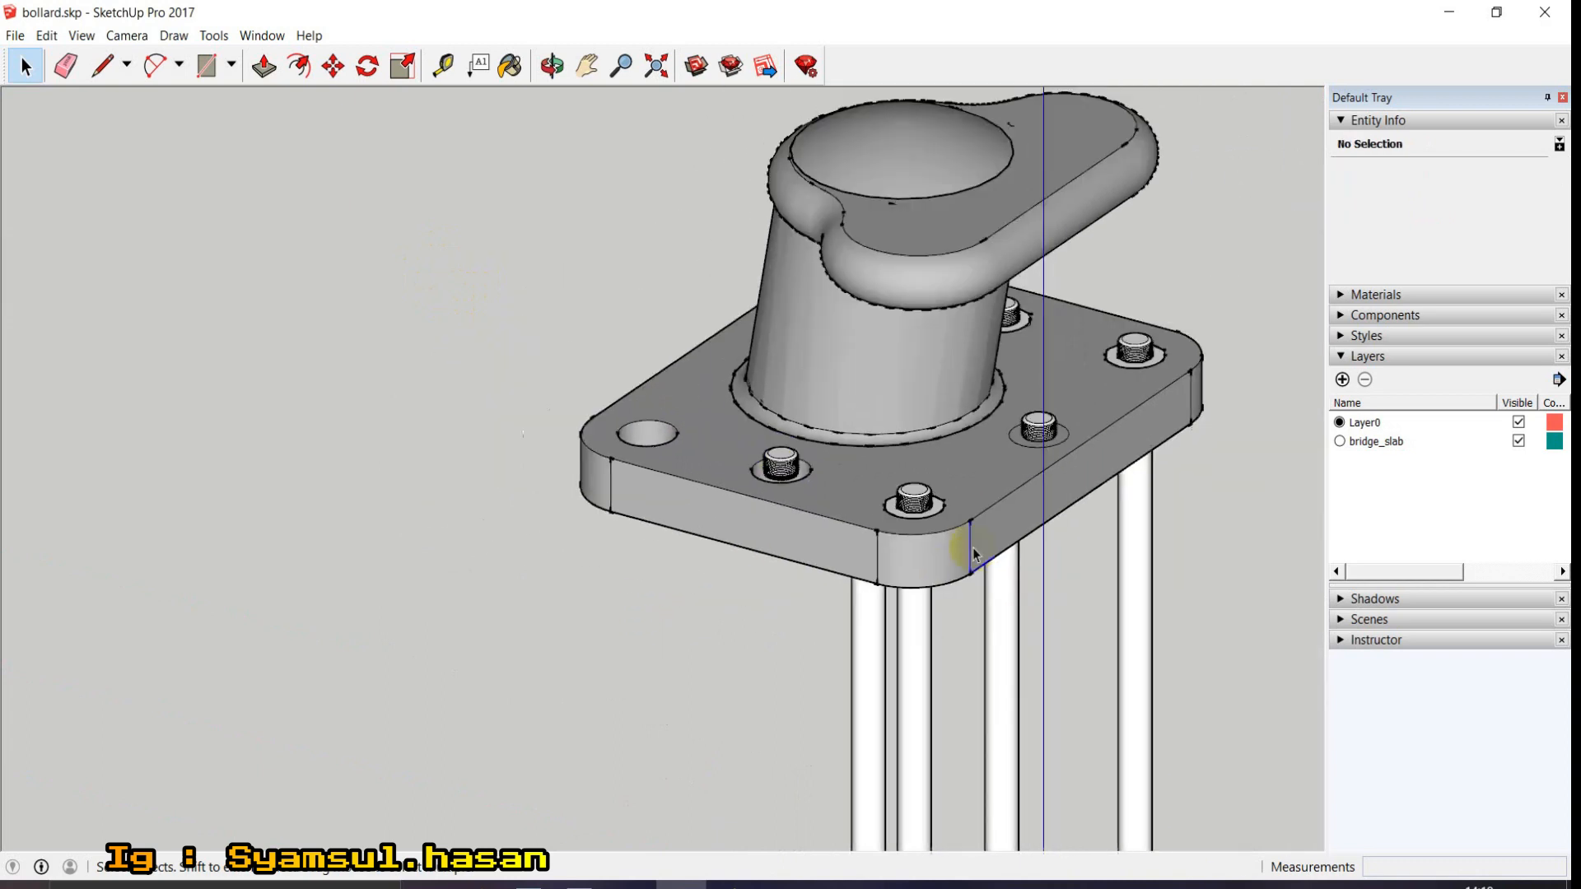
middle_click_drag(995, 555, 853, 574)
left_click(849, 628)
key("Delete")
middle_click_drag(882, 654, 898, 444)
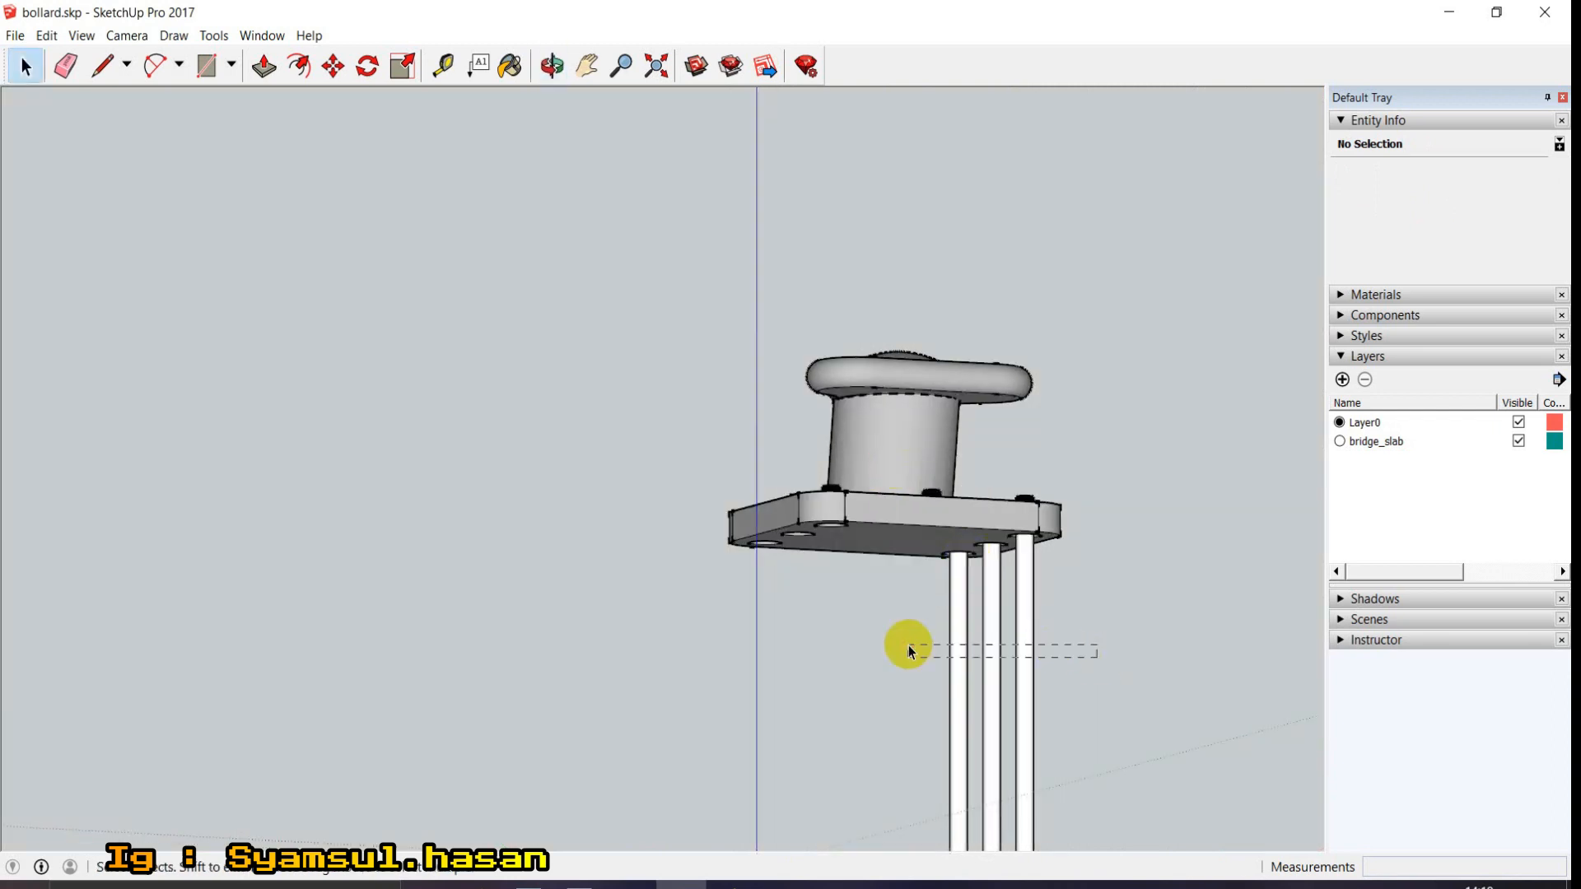
left_click_drag(909, 650, 906, 651)
key("Delete")
Delete the threaded bolt ends from further corner holes of the base plate
middle_click_drag(871, 571, 1251, 810)
middle_click_drag(792, 746, 887, 799)
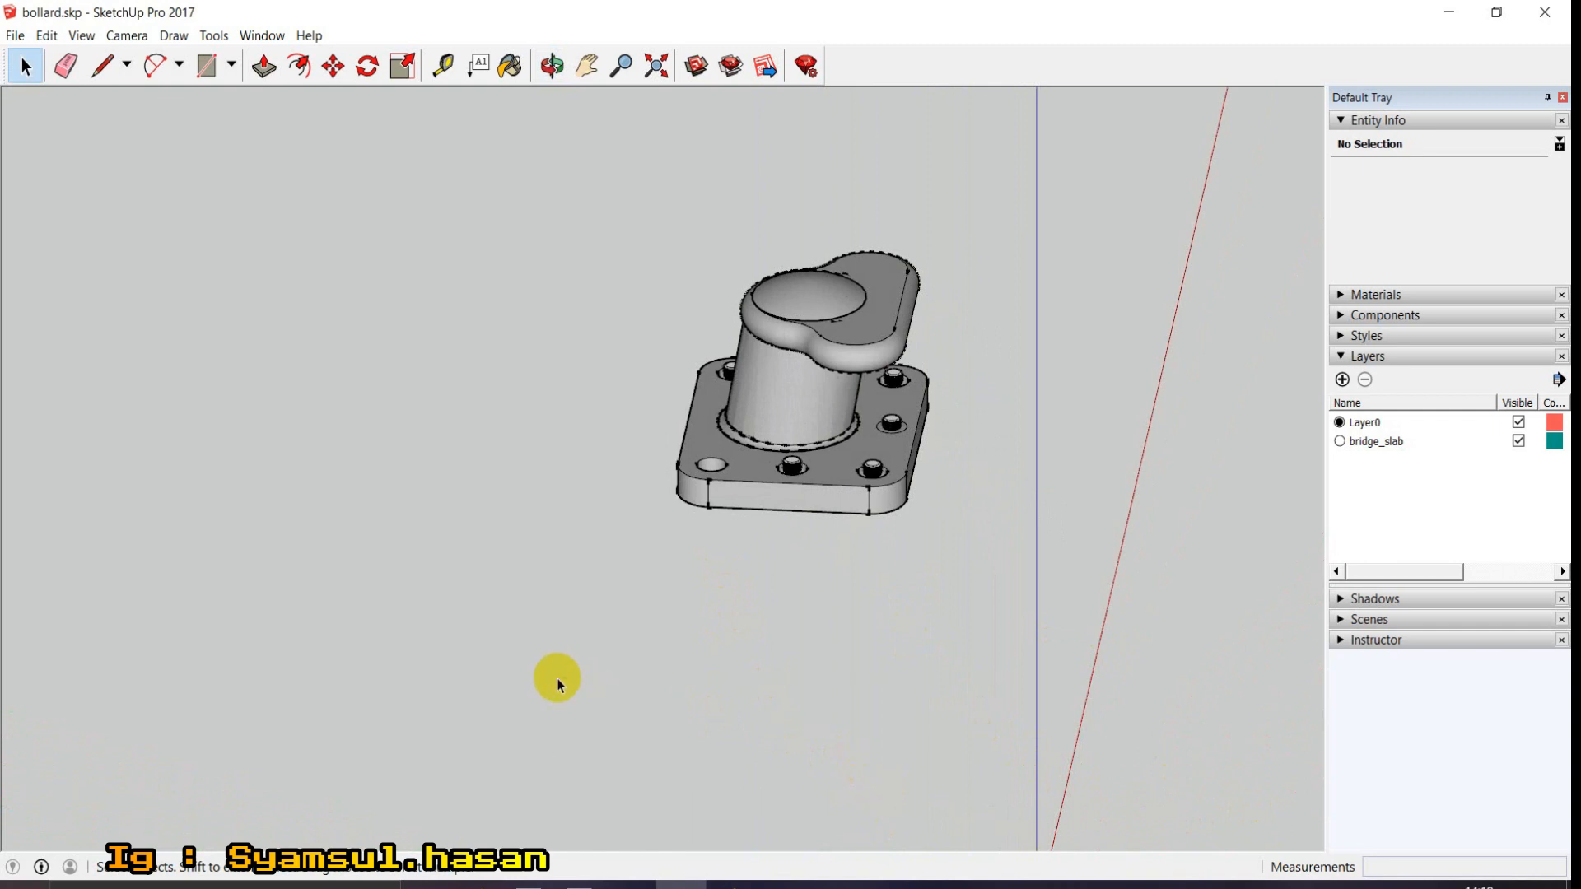
scroll(762, 457, "up", 2)
middle_click_drag(1020, 494, 739, 487)
scroll(946, 373, "up", 2)
left_click_drag(946, 374, 1146, 695)
key("Delete")
middle_click_drag(817, 540, 847, 424)
left_click_drag(805, 363, 1109, 693)
key("Delete")
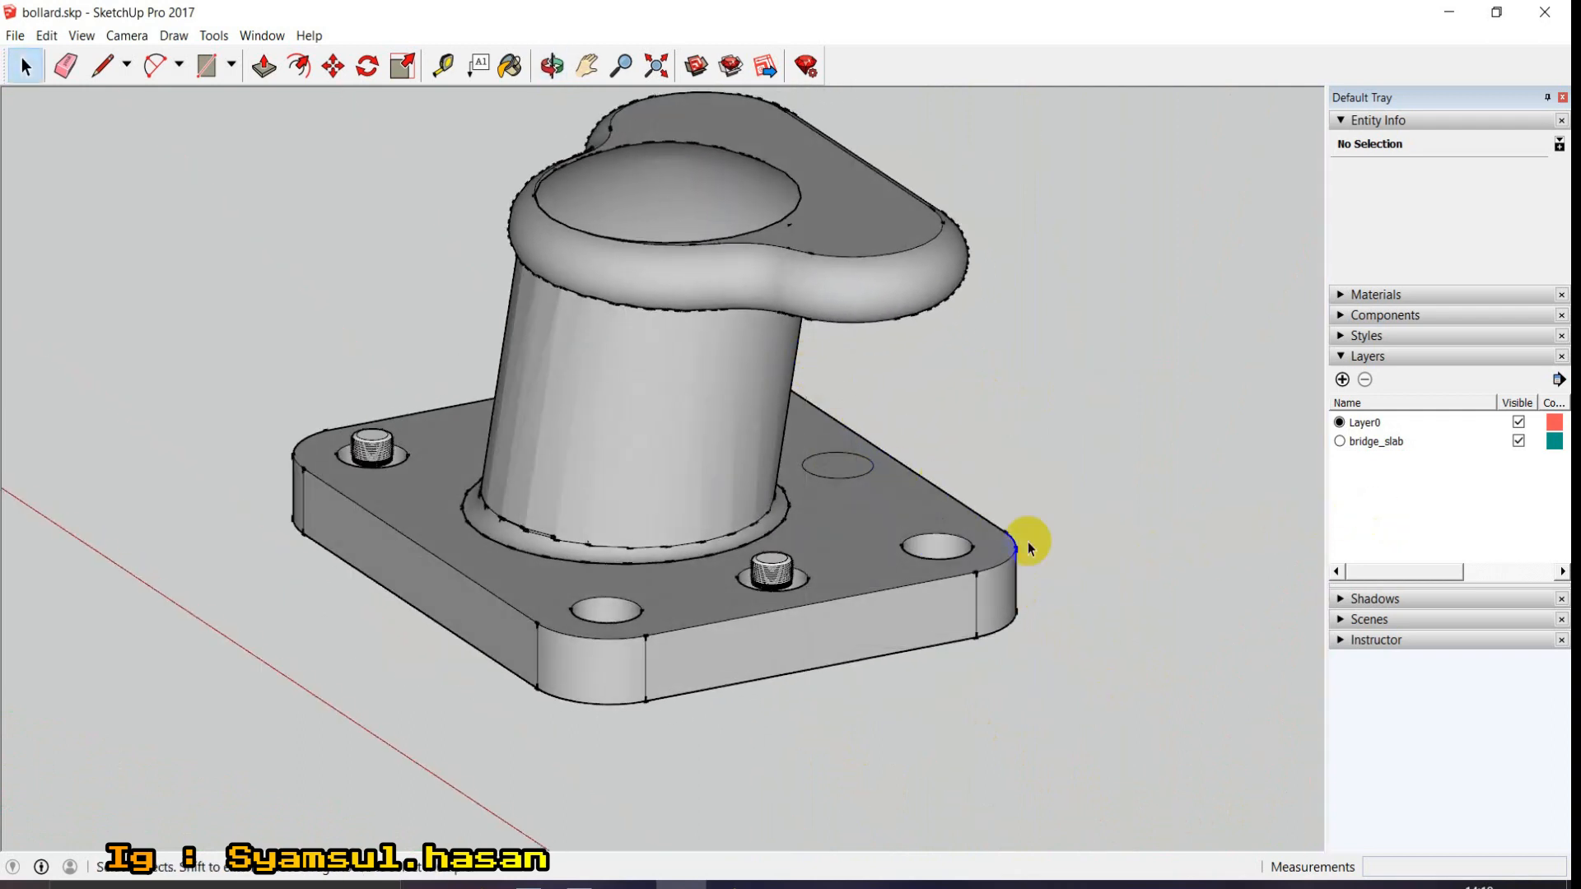
Delete the bolt ends from the last occupied corner hole and from one middle hole of the base plate
left_click_drag(204, 339, 960, 695)
left_click(412, 639)
key("o")
key("space")
left_click_drag(200, 361, 222, 632)
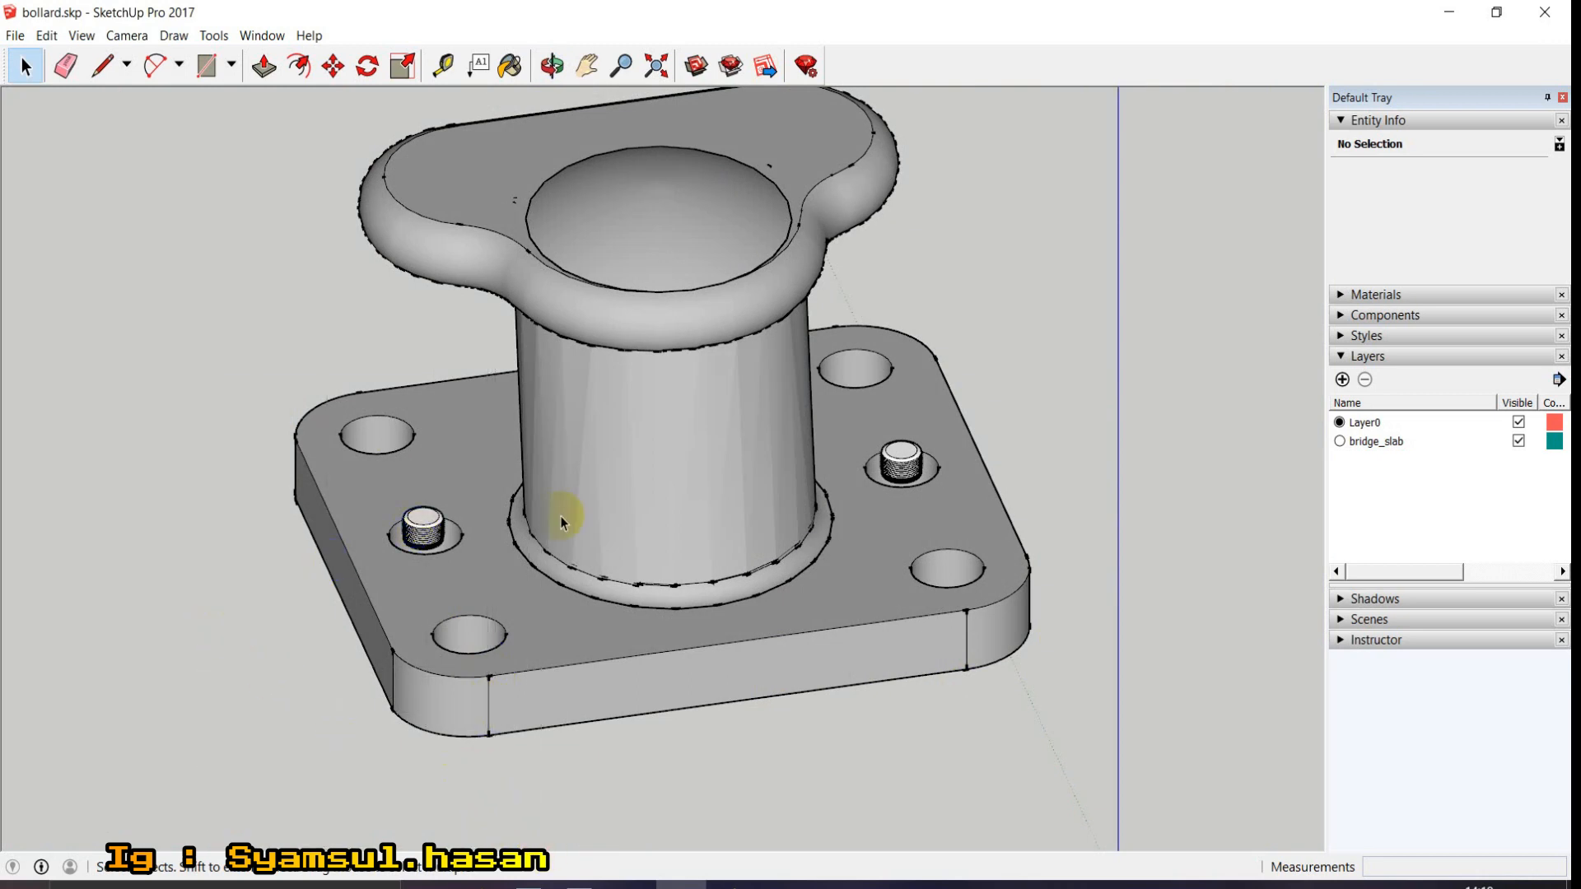
middle_click_drag(826, 334, 964, 343)
left_click_drag(835, 331, 1123, 736)
Delete the last threaded bolt end, in the other middle hole of the base plate
middle_click_drag(536, 517, 203, 432)
left_click_drag(292, 425, 324, 443)
scroll(486, 494, "up", 5)
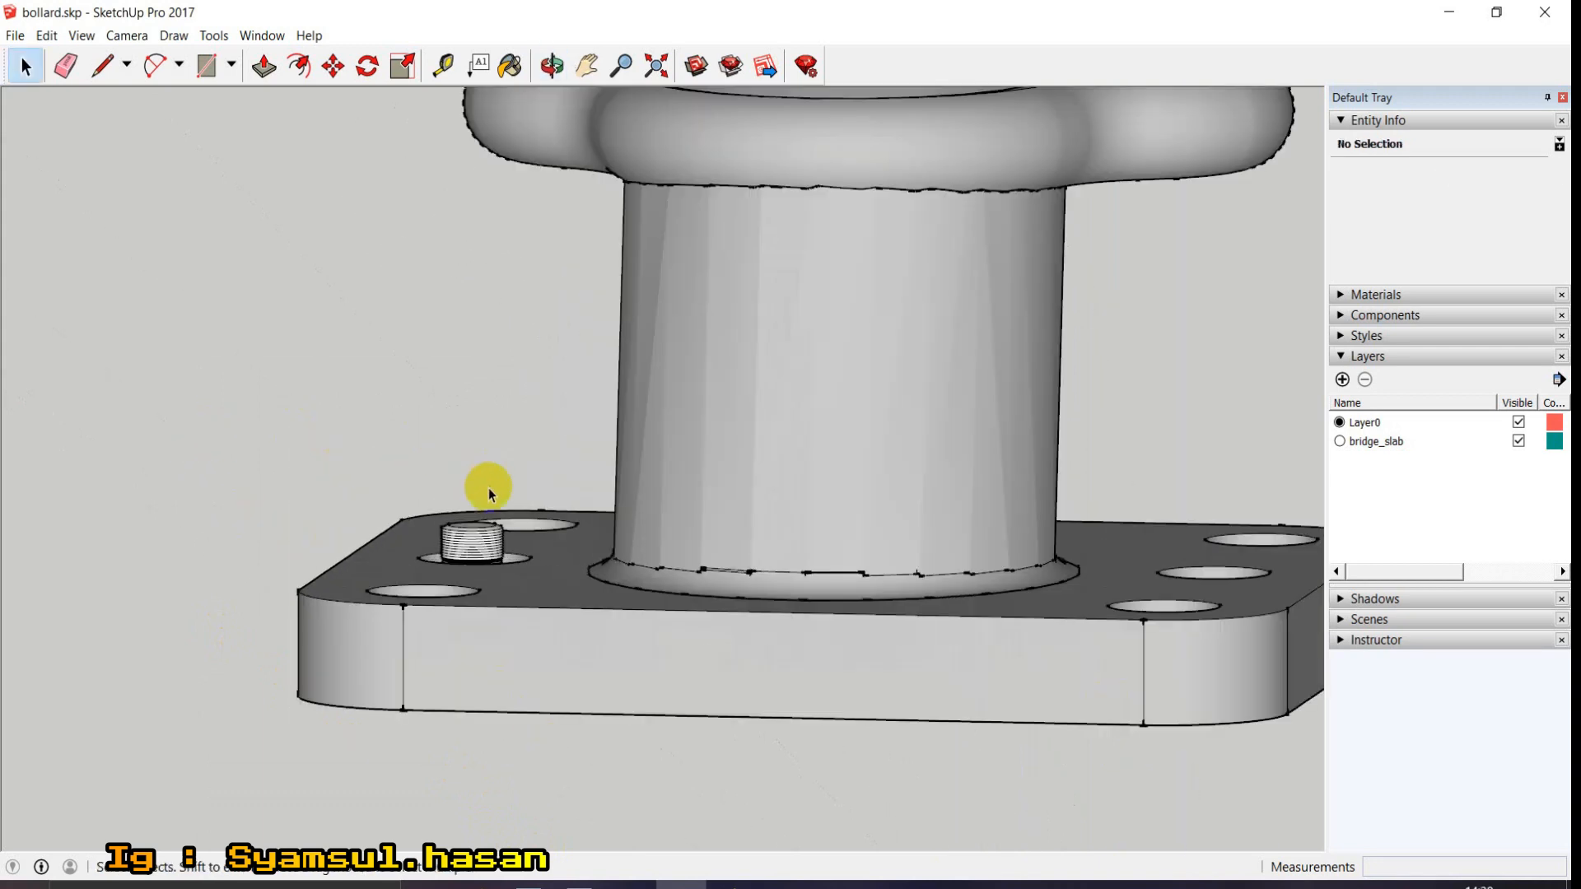
middle_click_drag(424, 445, 557, 752)
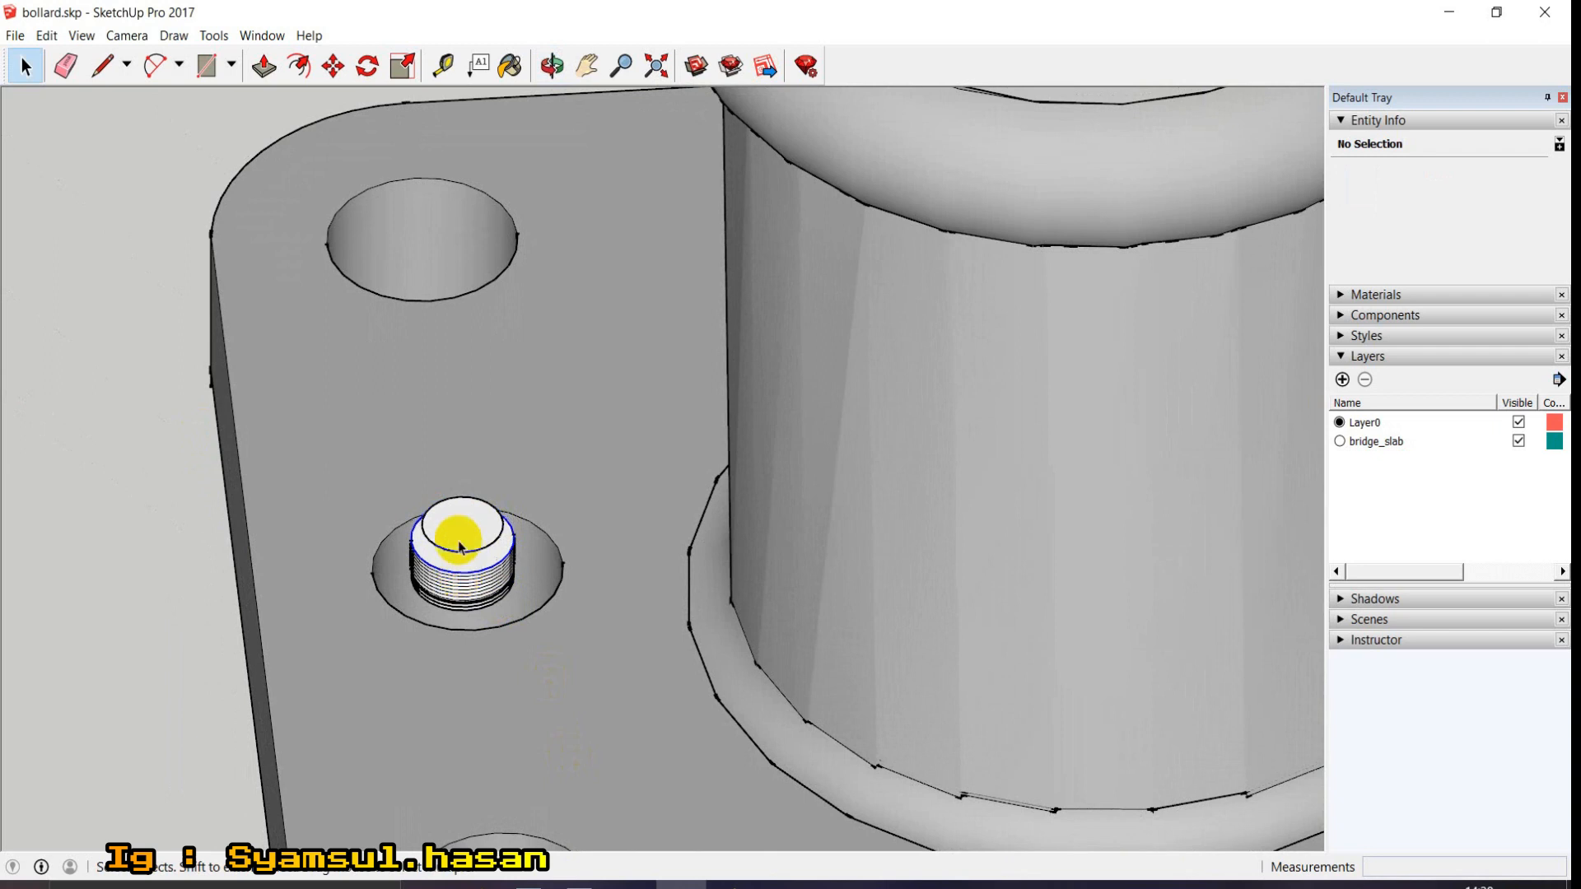
left_click(458, 548)
scroll(457, 539, "down", 6)
left_click_drag(251, 375, 541, 728)
left_click(812, 715)
middle_click_drag(811, 716, 1032, 672)
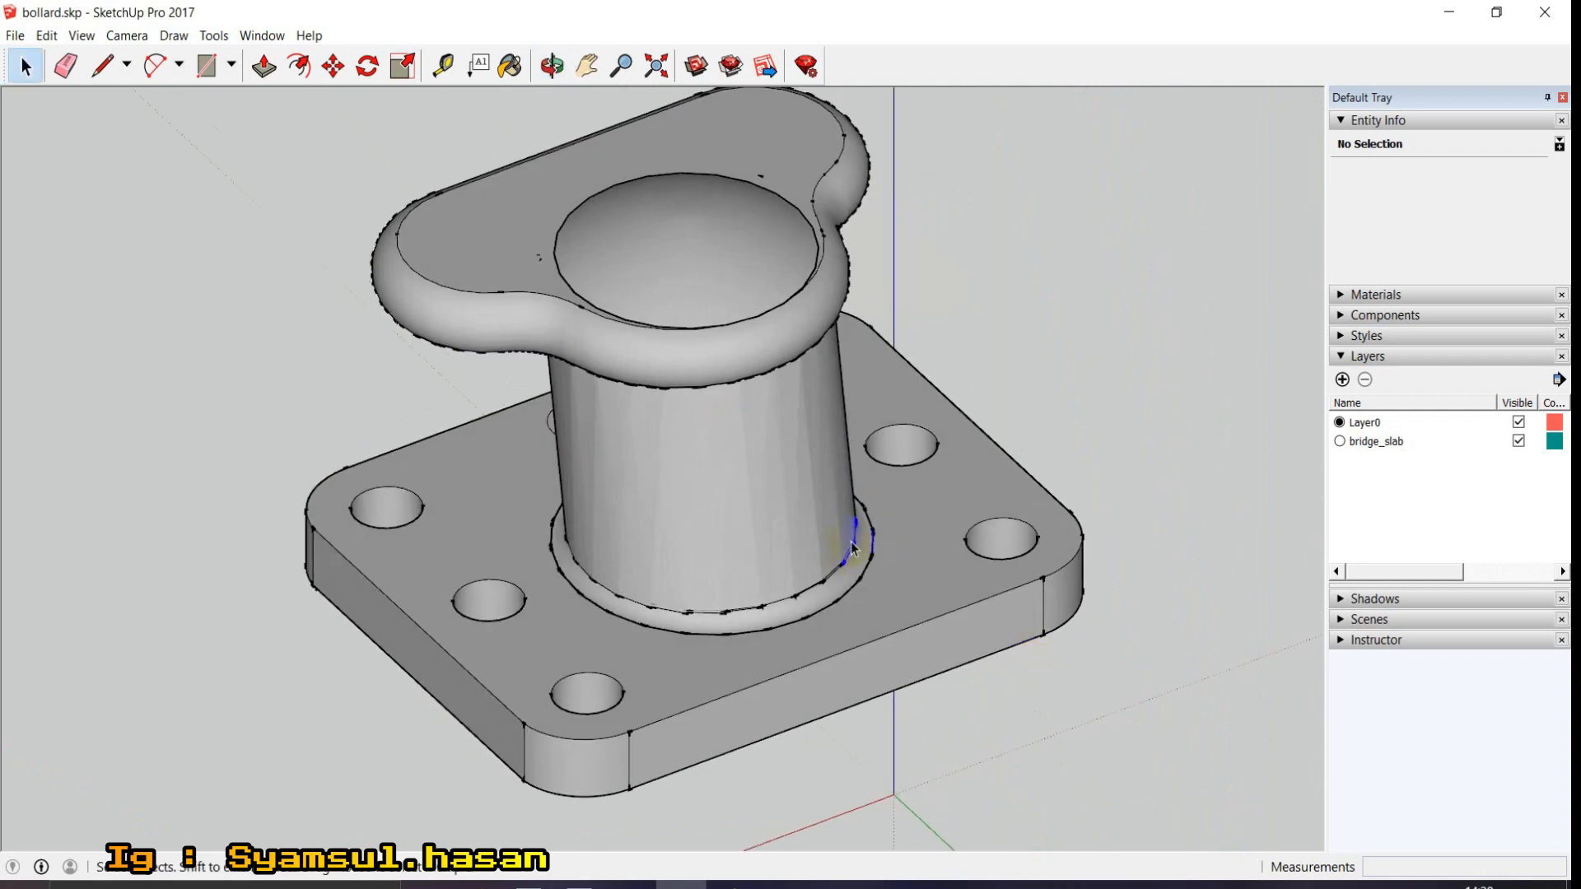
Save the cleaned-up bollard model to its current file
scroll(840, 558, "down", 3)
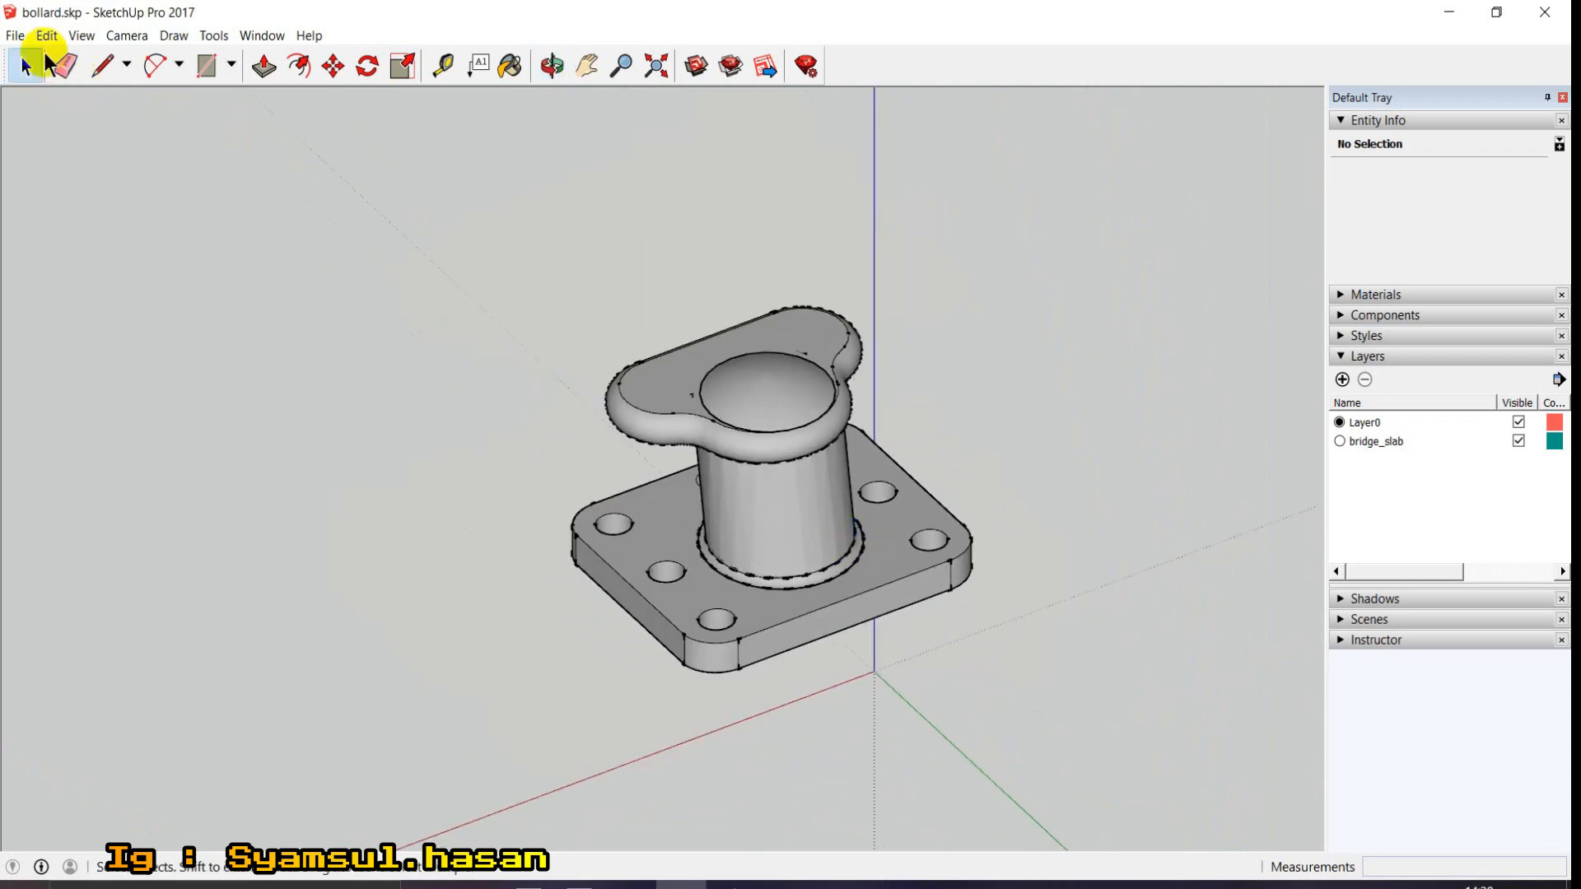
left_click(15, 36)
left_click(43, 105)
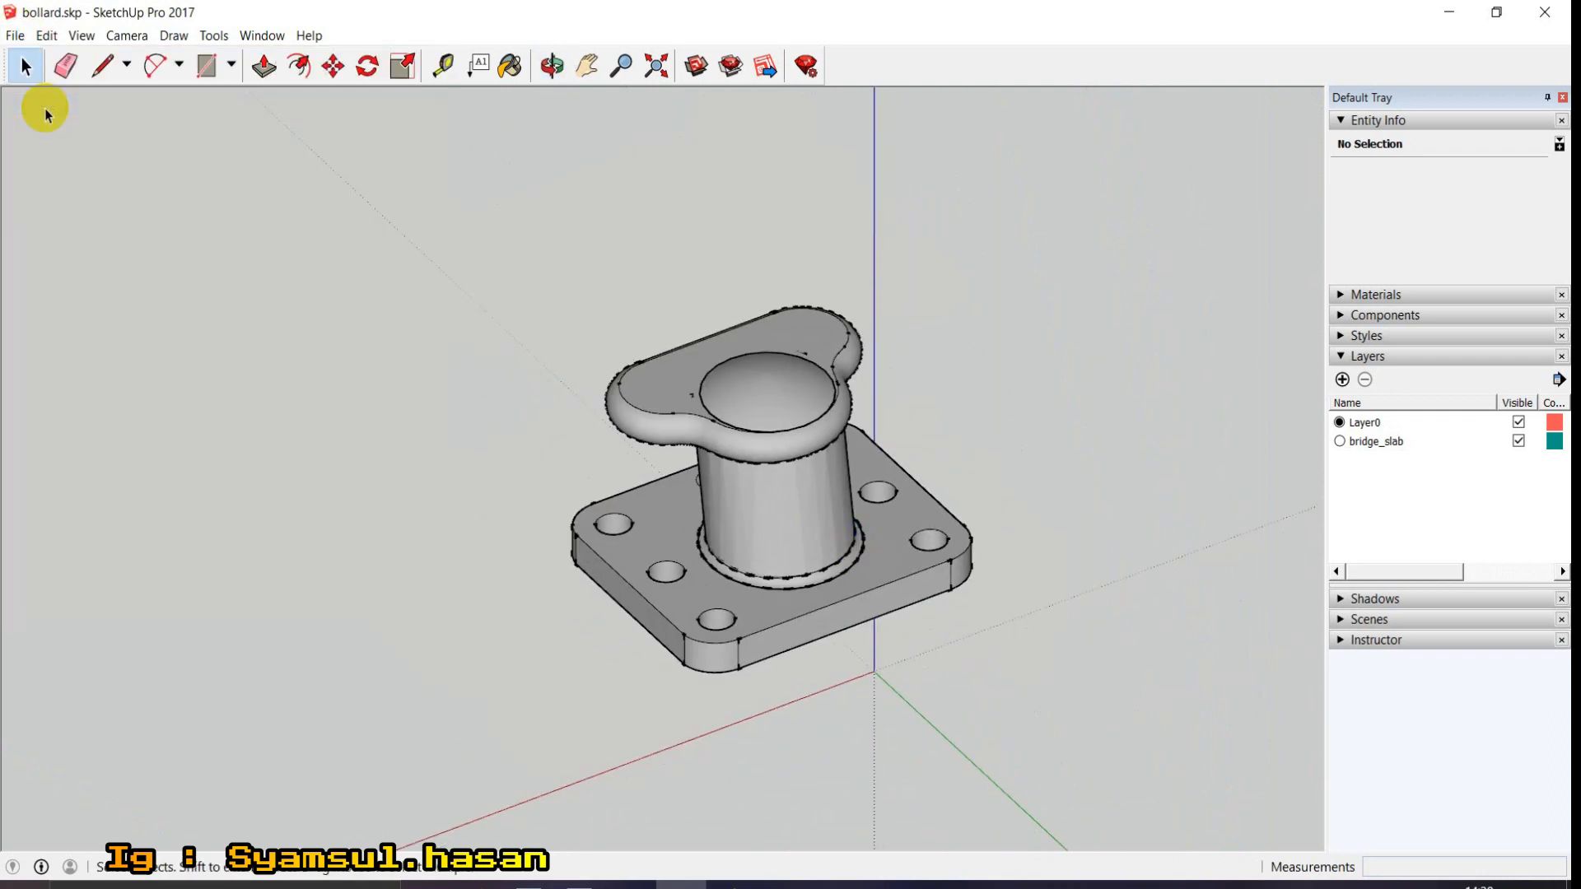
Start a 3D model export and choose mnp MAKASSAR > Fix > 10 PEKERJAAN AKSESORIS DERMAGA as the destination folder
left_click(16, 36)
mouse_move(75, 324)
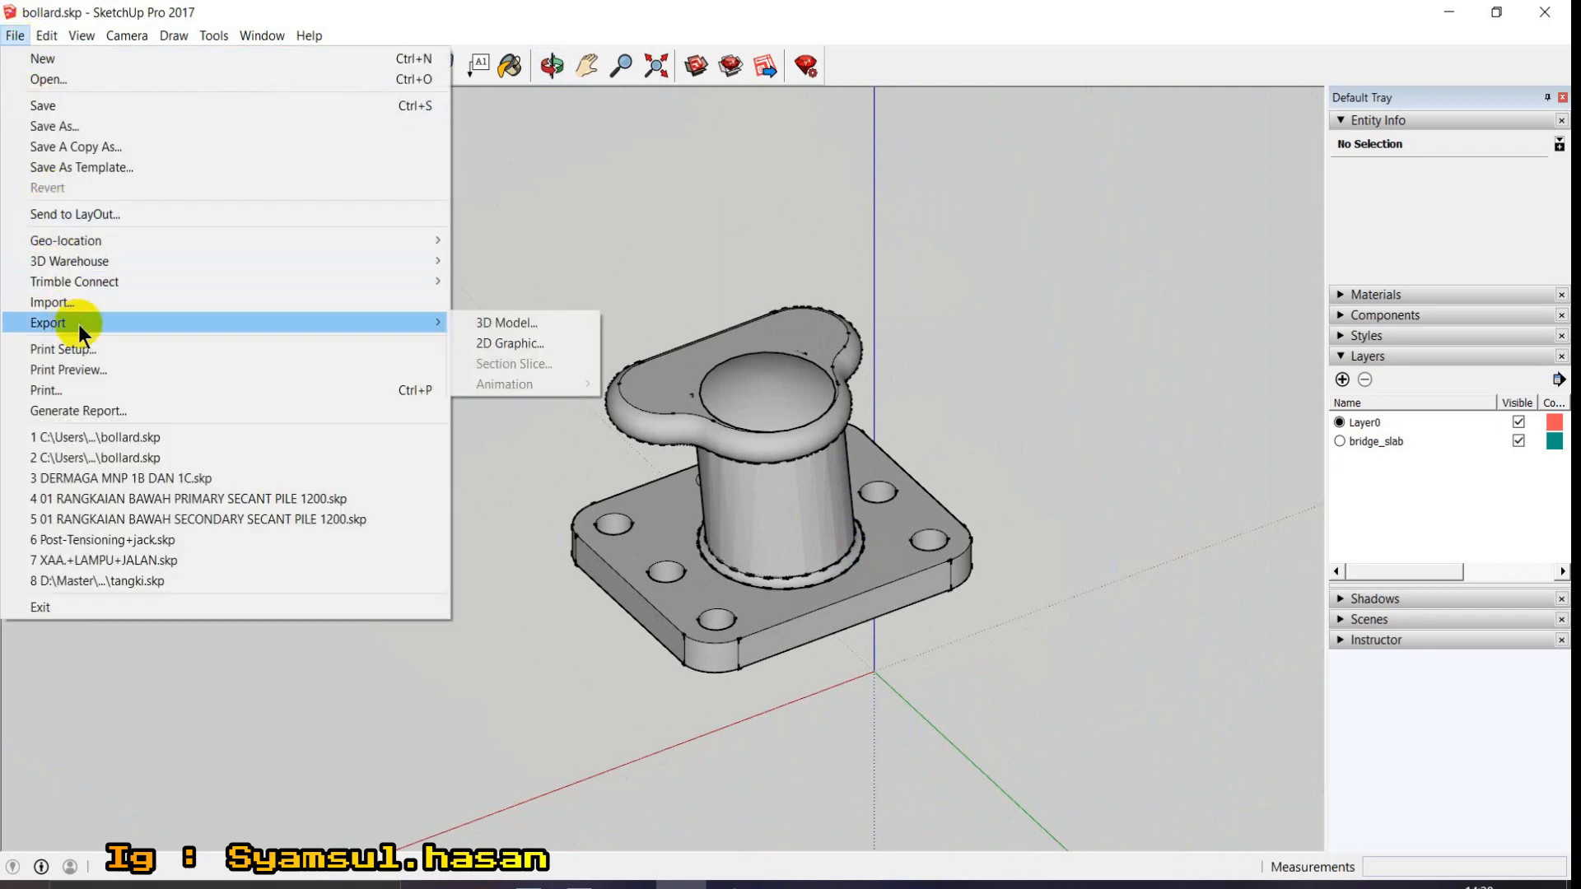
left_click(496, 325)
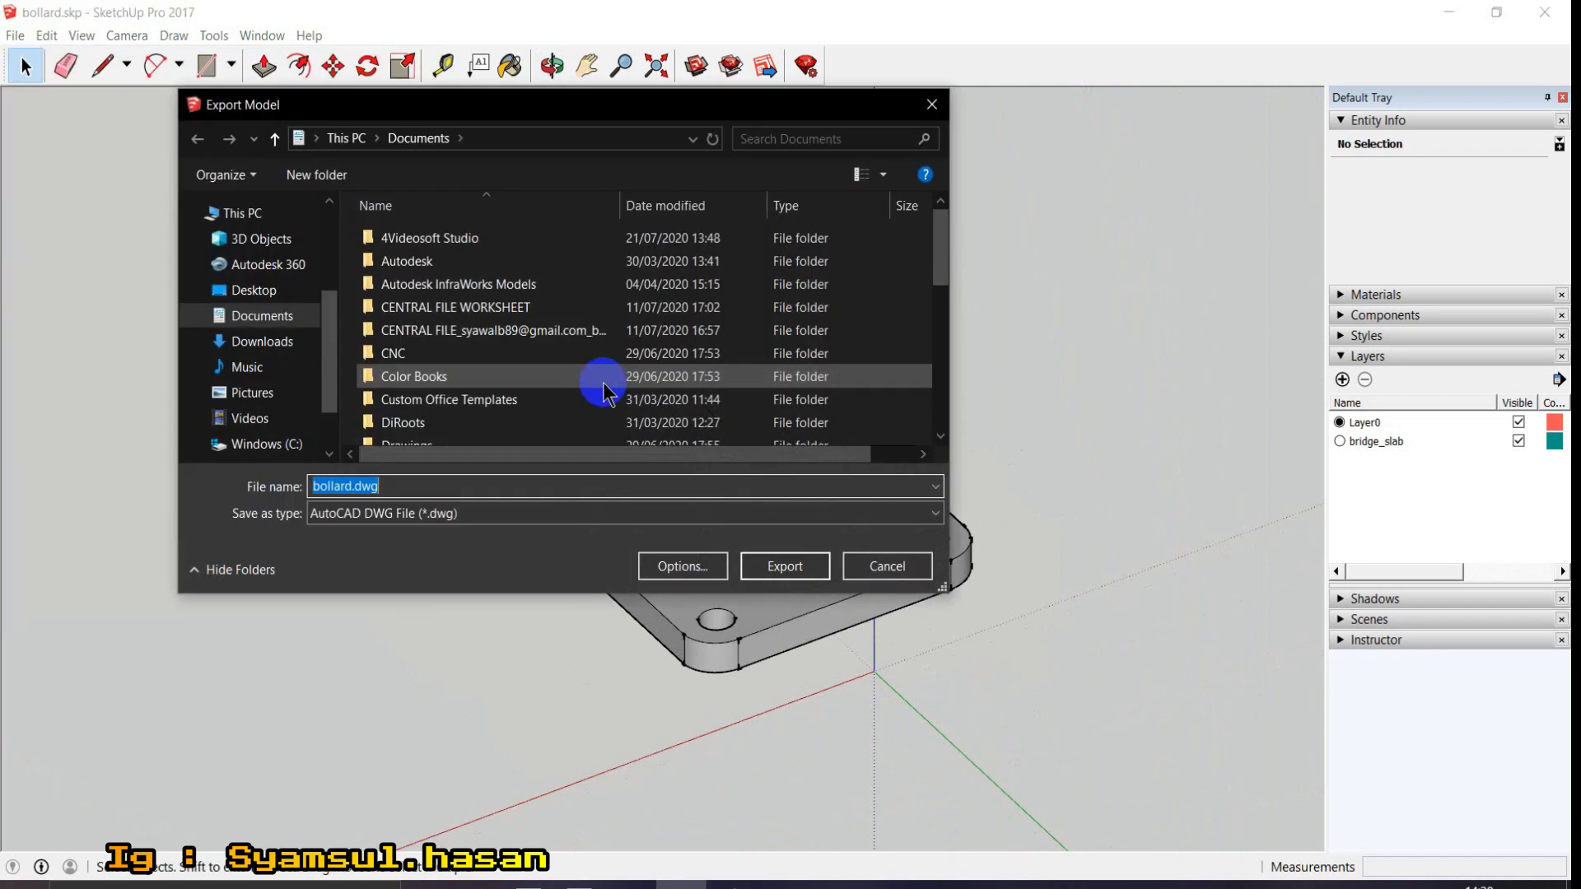
scroll(423, 345, "down", 2)
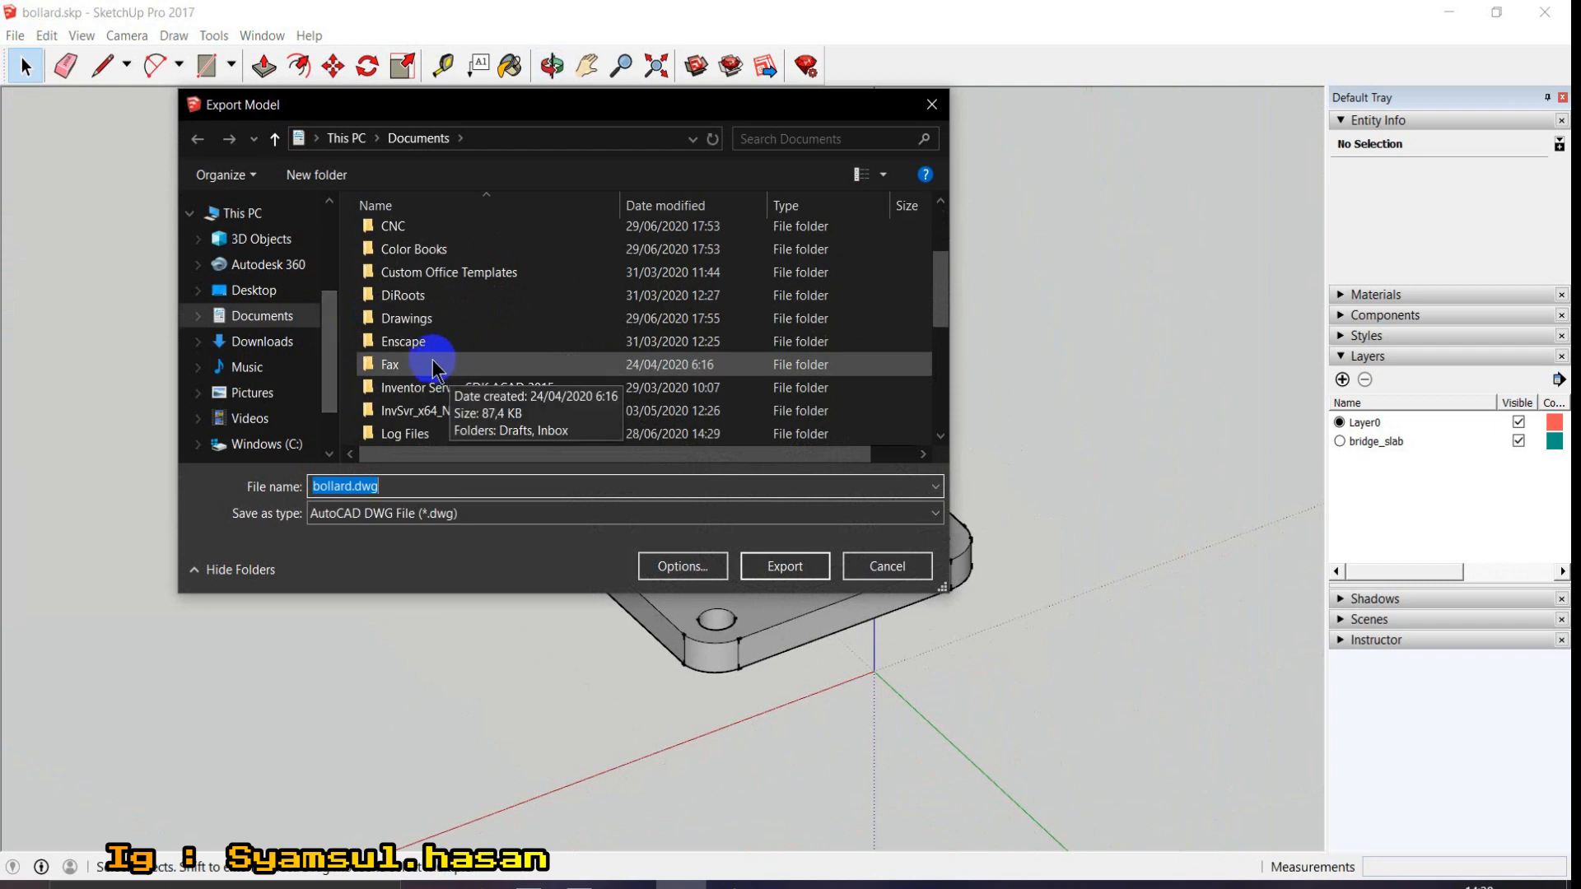
left_click(432, 363)
scroll(433, 366, "down", 2)
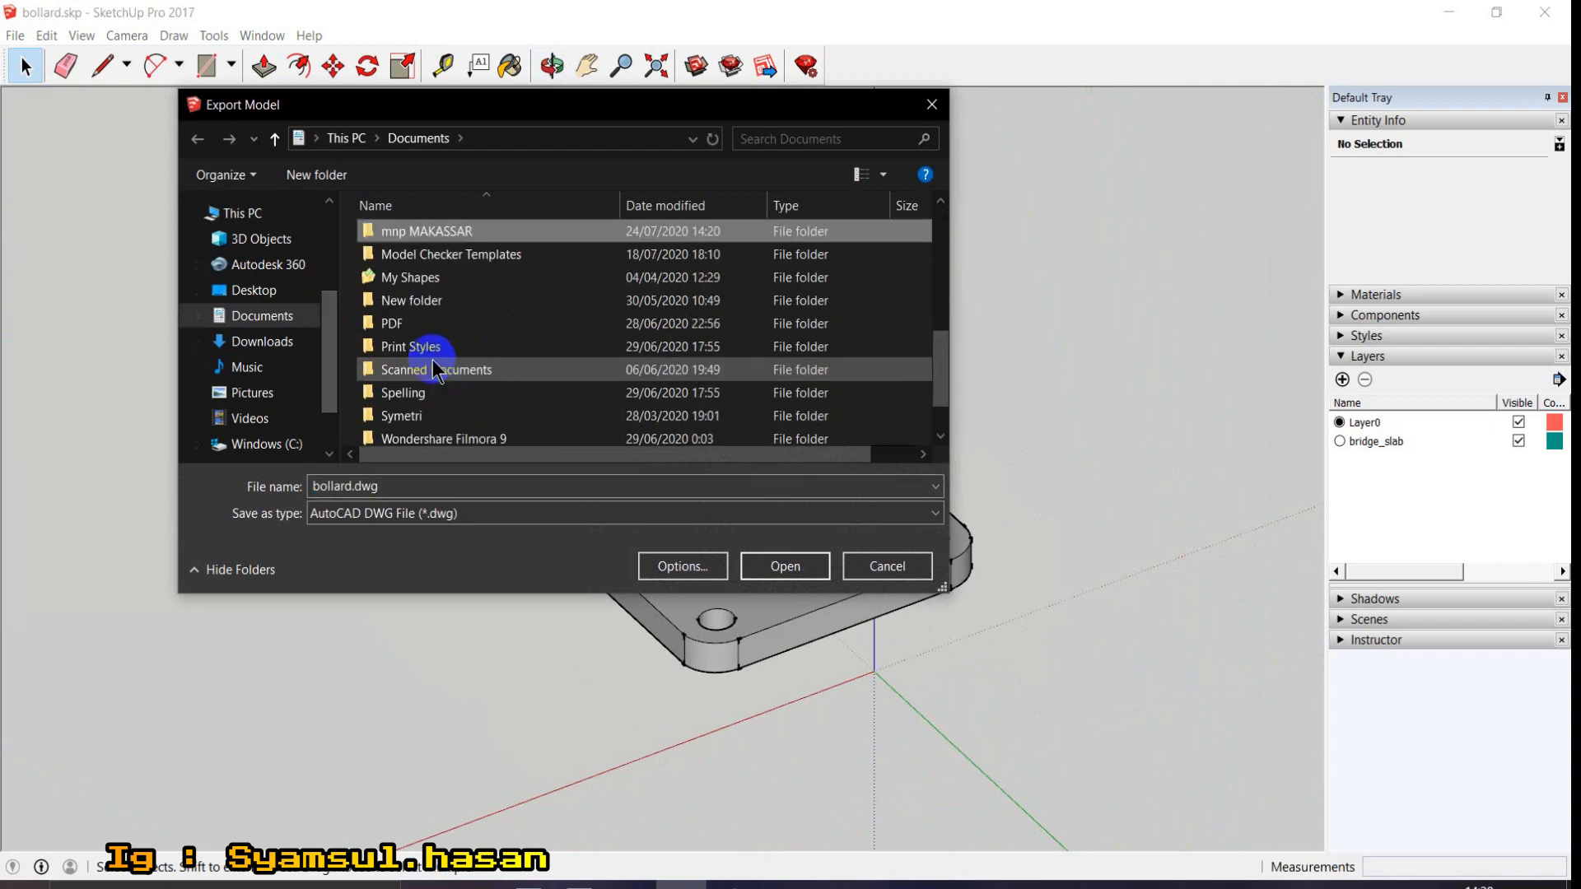
scroll(455, 395, "down", 1)
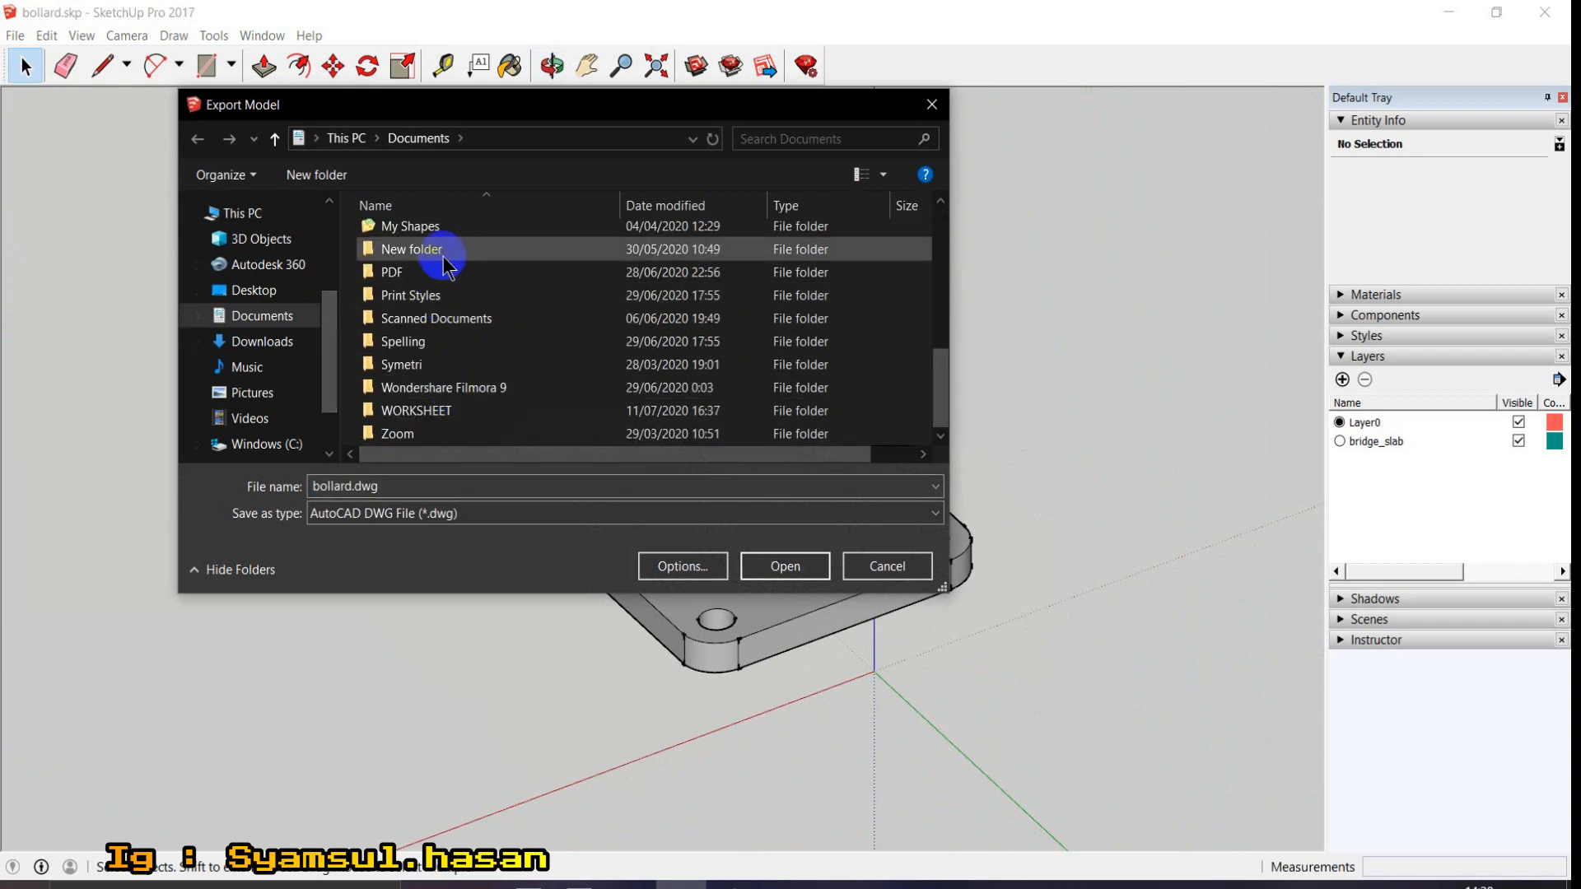
scroll(458, 300, "up", 1)
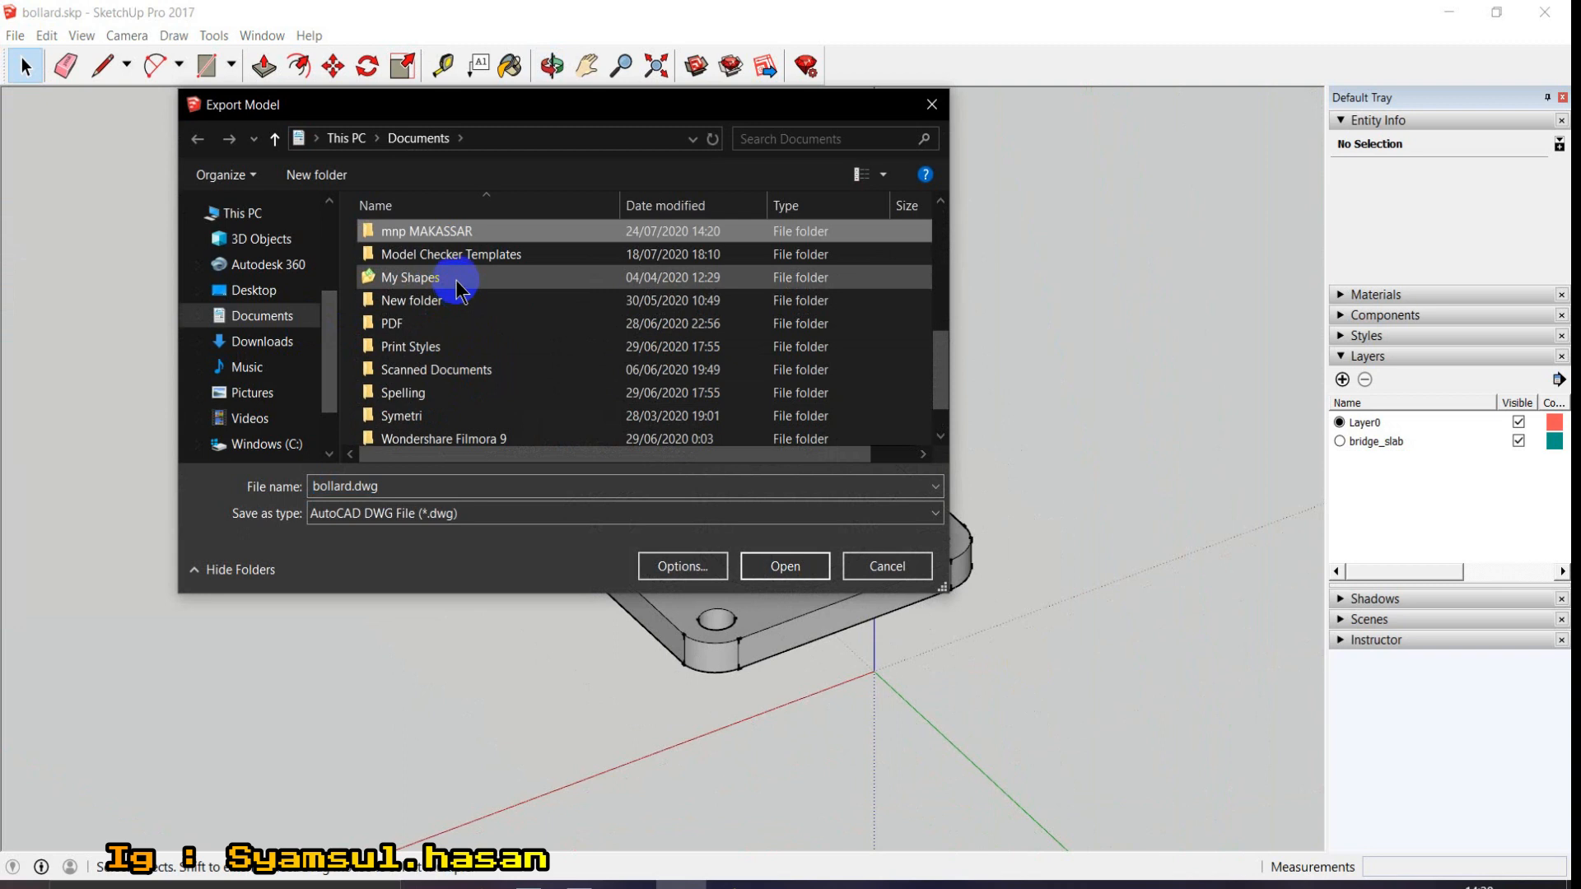
double_click(432, 233)
left_click(542, 280)
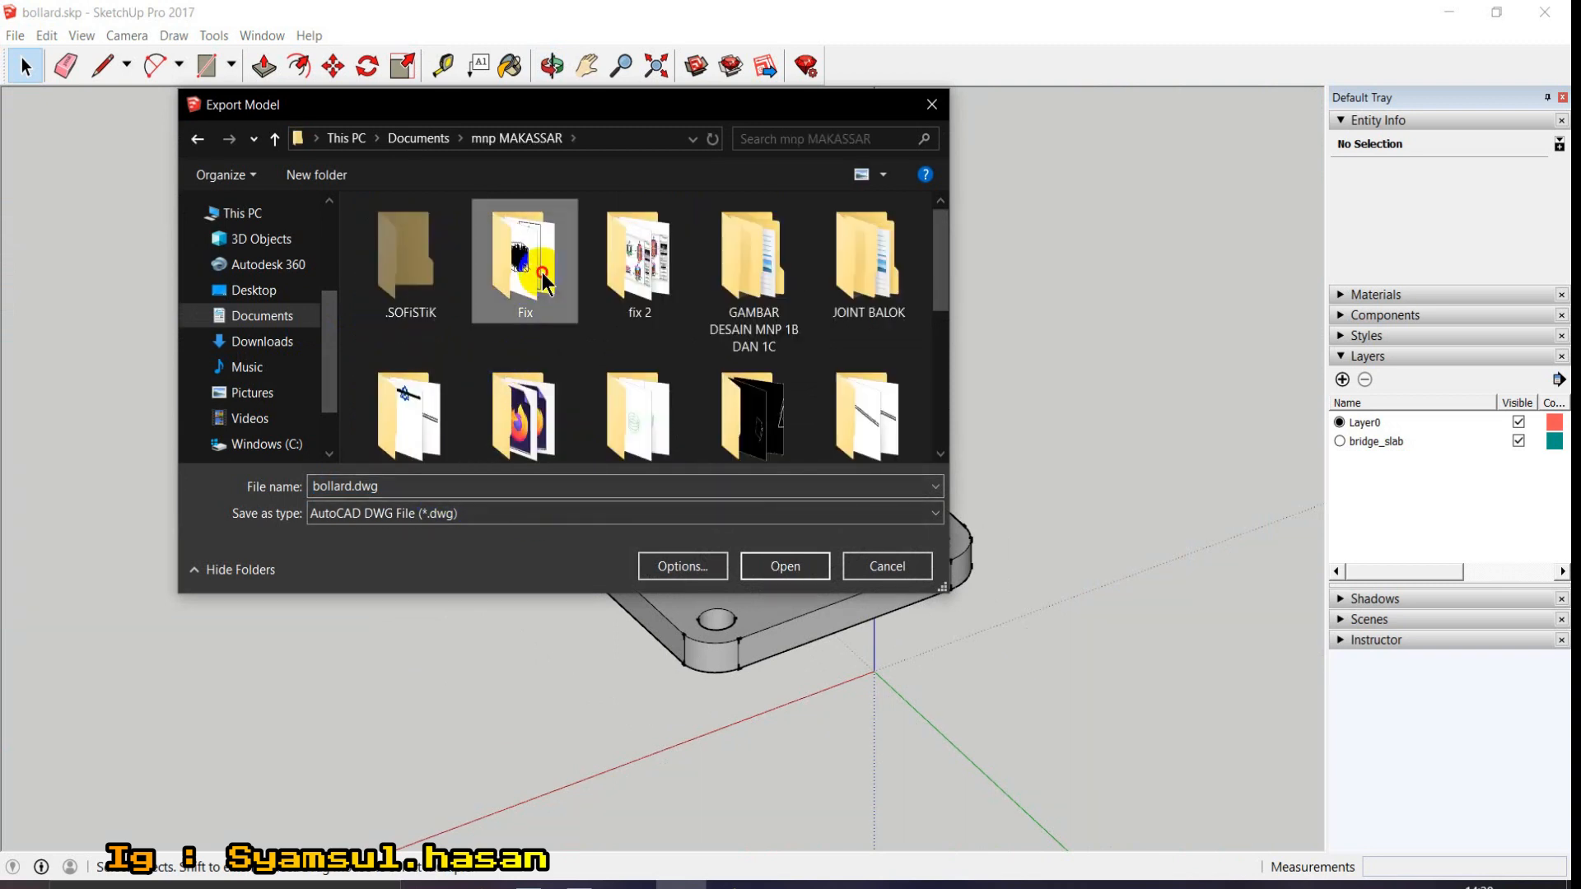
double_click(542, 280)
double_click(403, 239)
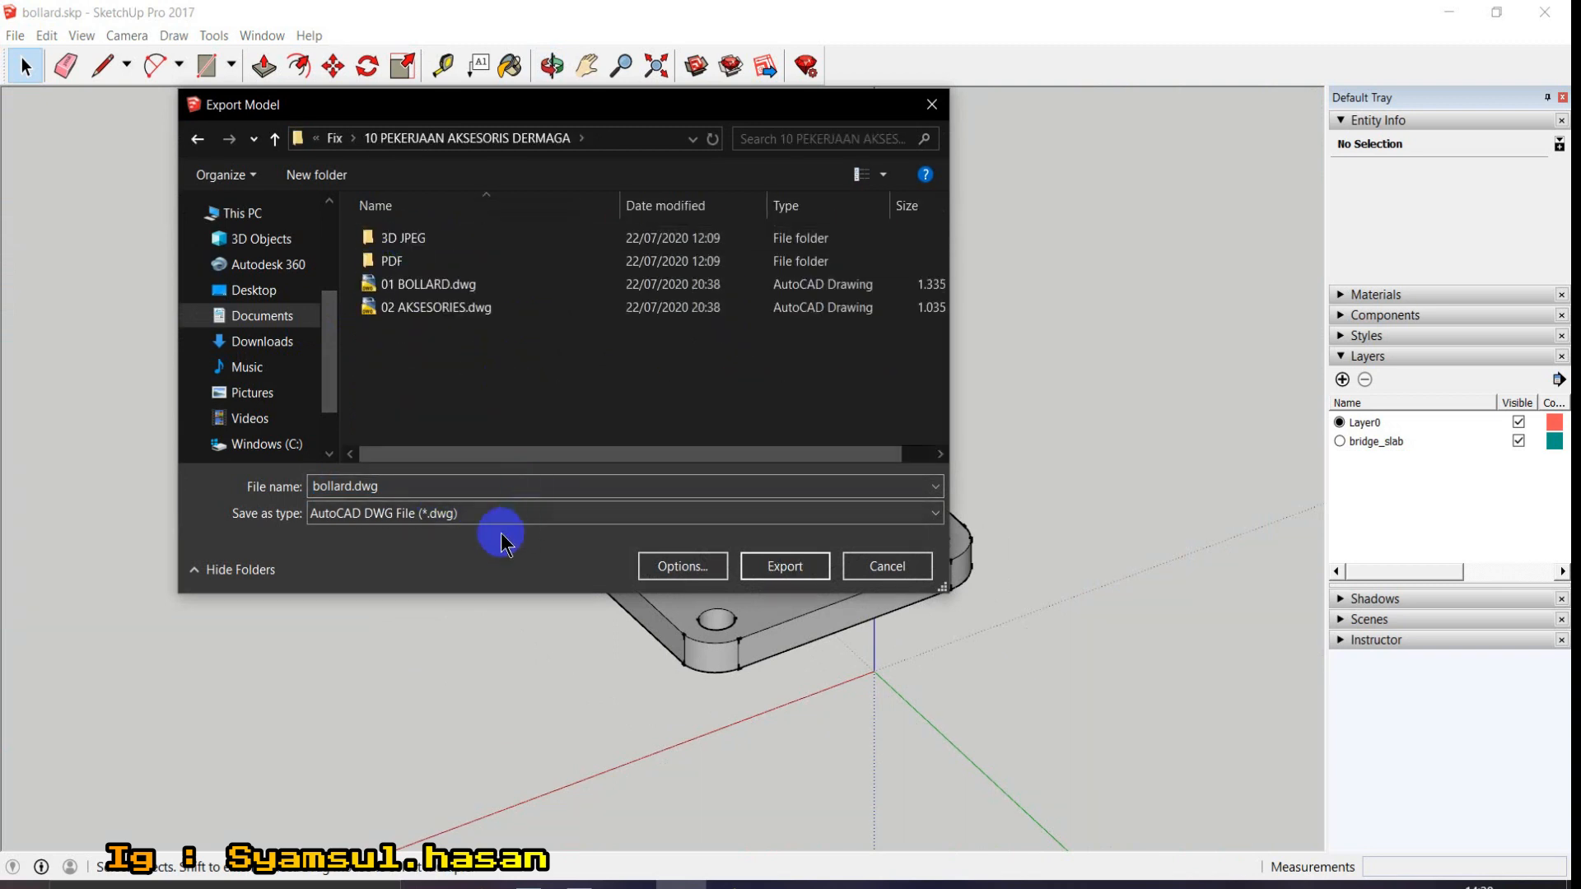
Go through the export options, then export the model as the AutoCAD DWG file bollard.dwg
double_click(459, 486)
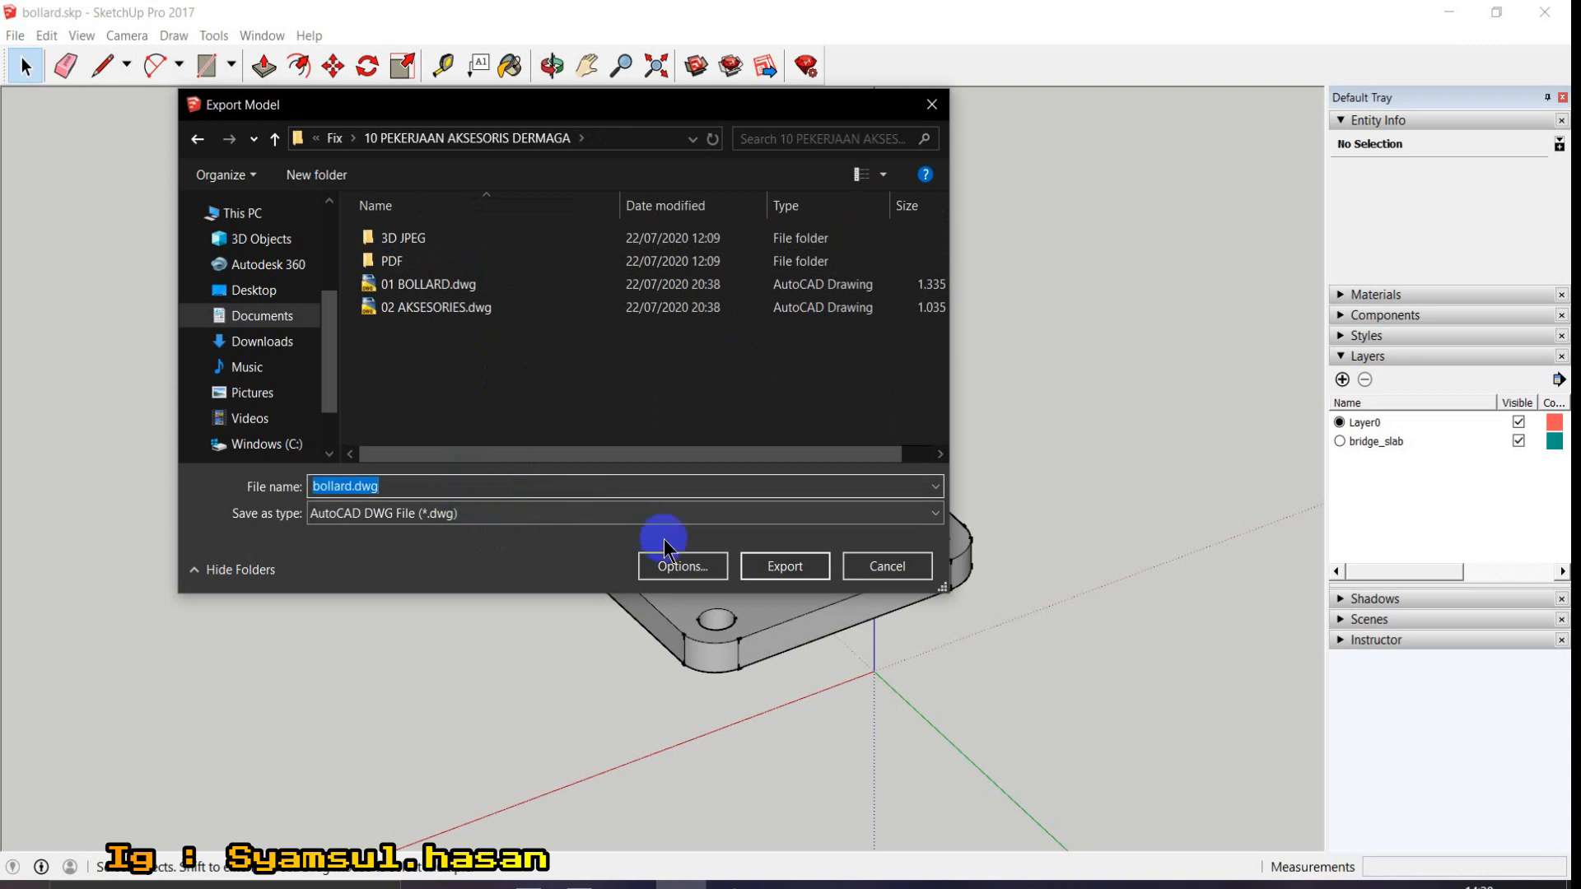
left_click(699, 571)
left_click(517, 272)
left_click(517, 273)
left_click(583, 466)
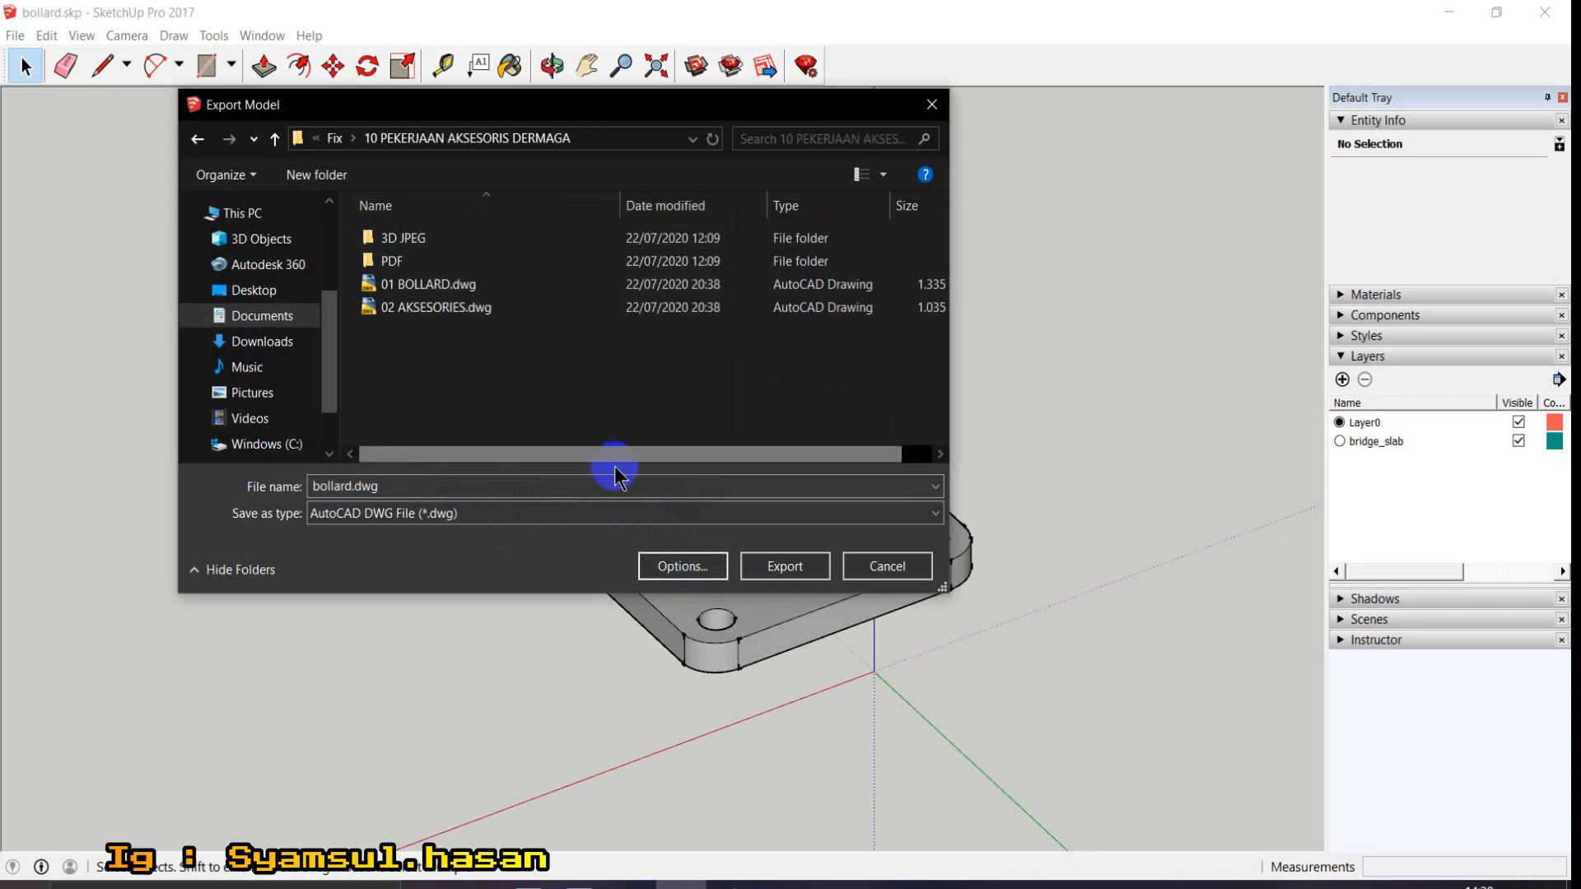
left_click(796, 568)
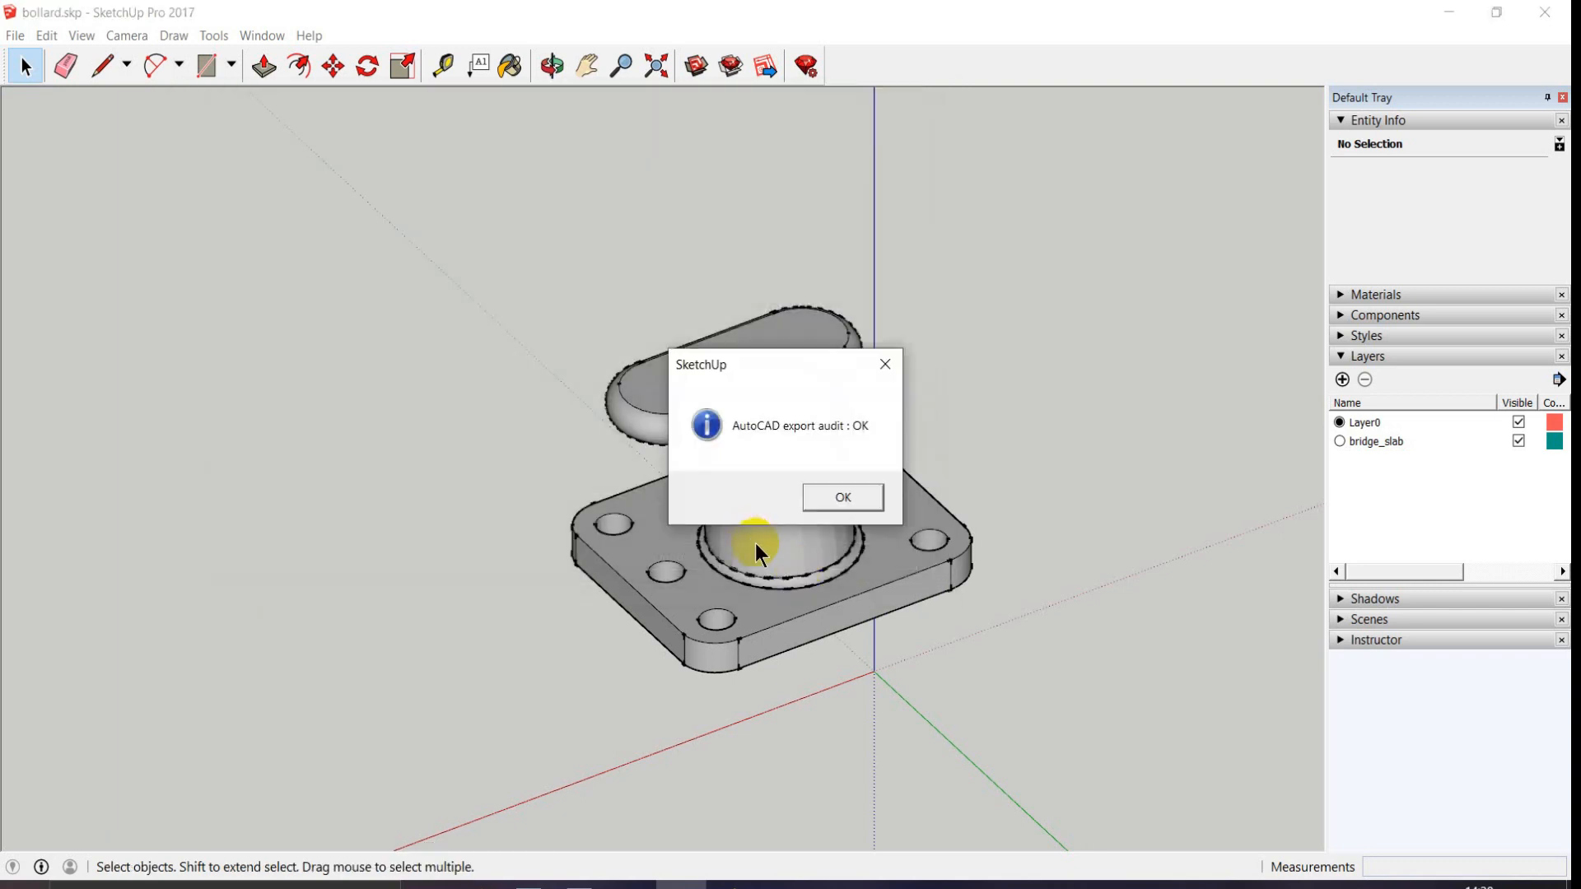
left_click(828, 497)
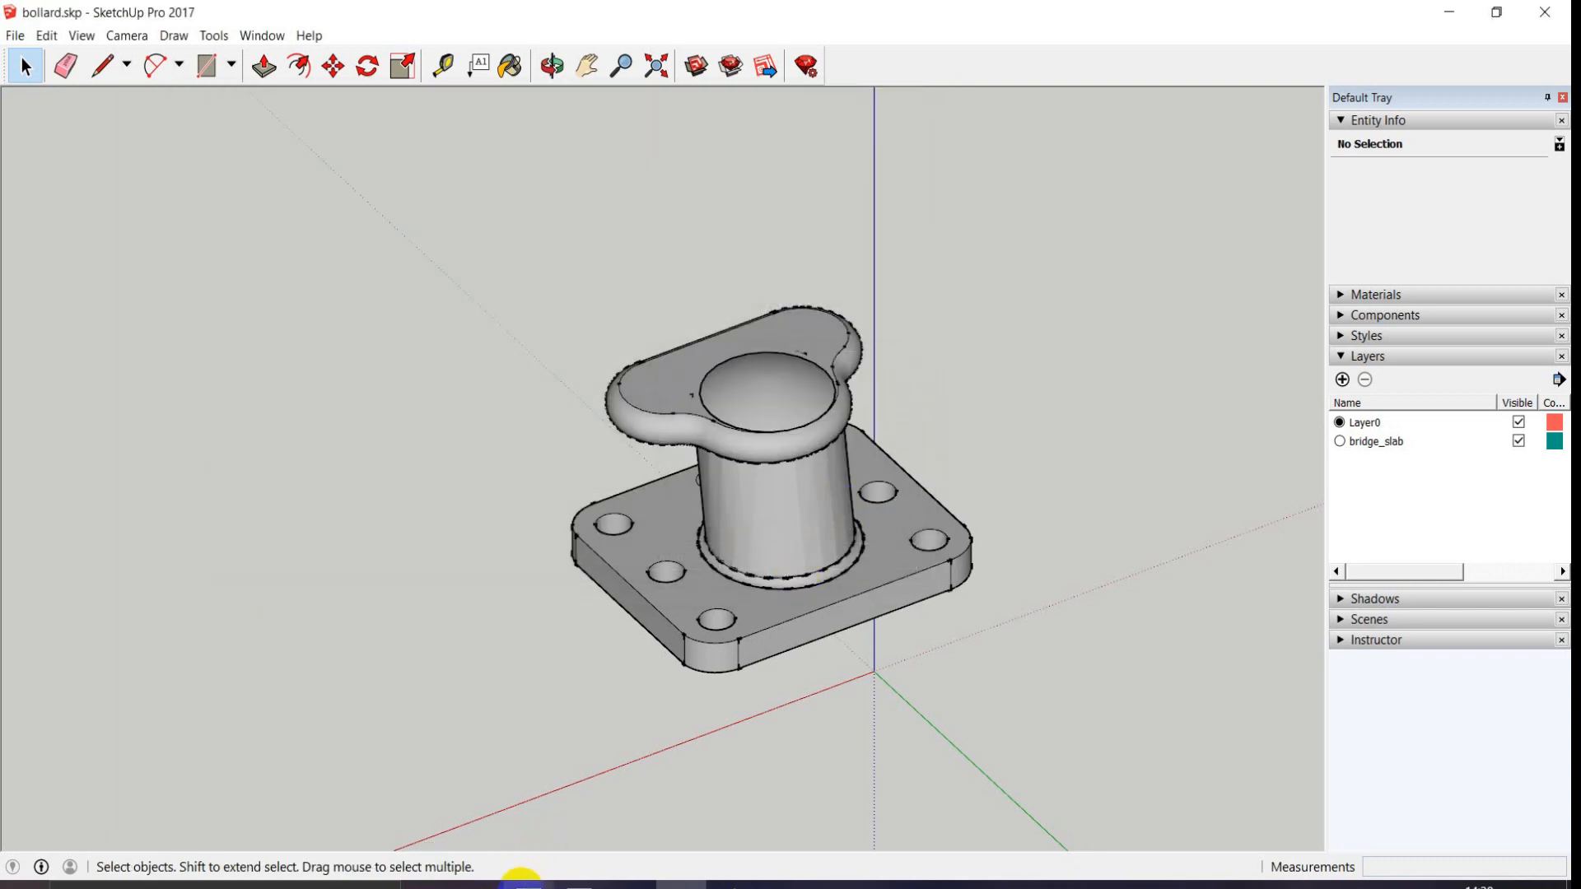
Open the exported bollard.dwg from the 10 PEKERJAAN AKSESORIS DERMAGA folder in AutoCAD, continuing past the alert, to check the model
left_click(521, 888)
left_click(492, 888)
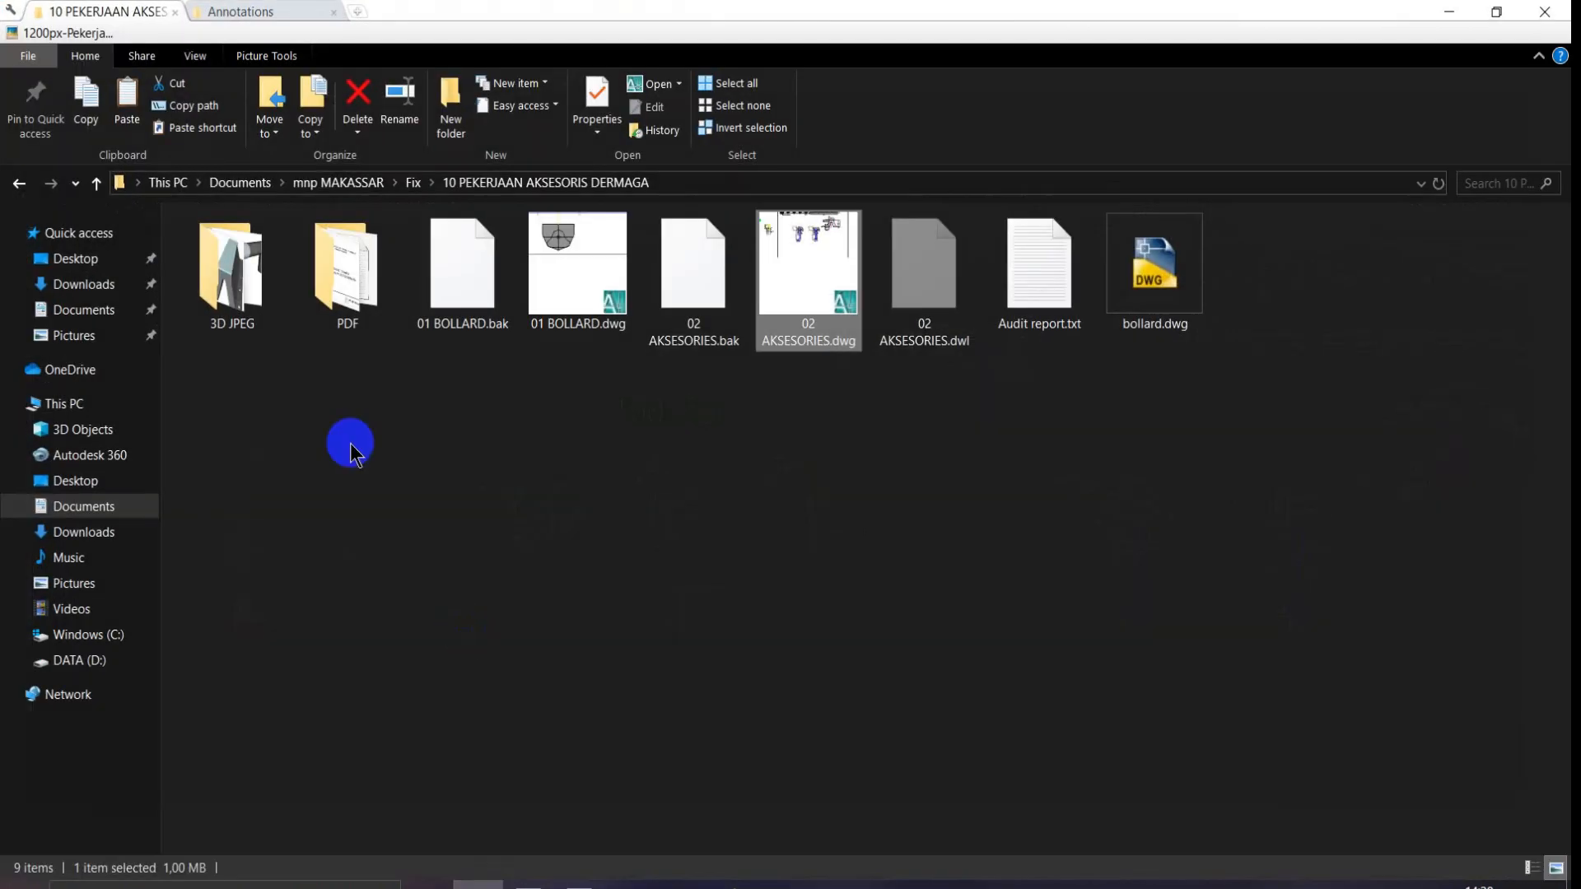
left_click(1166, 293)
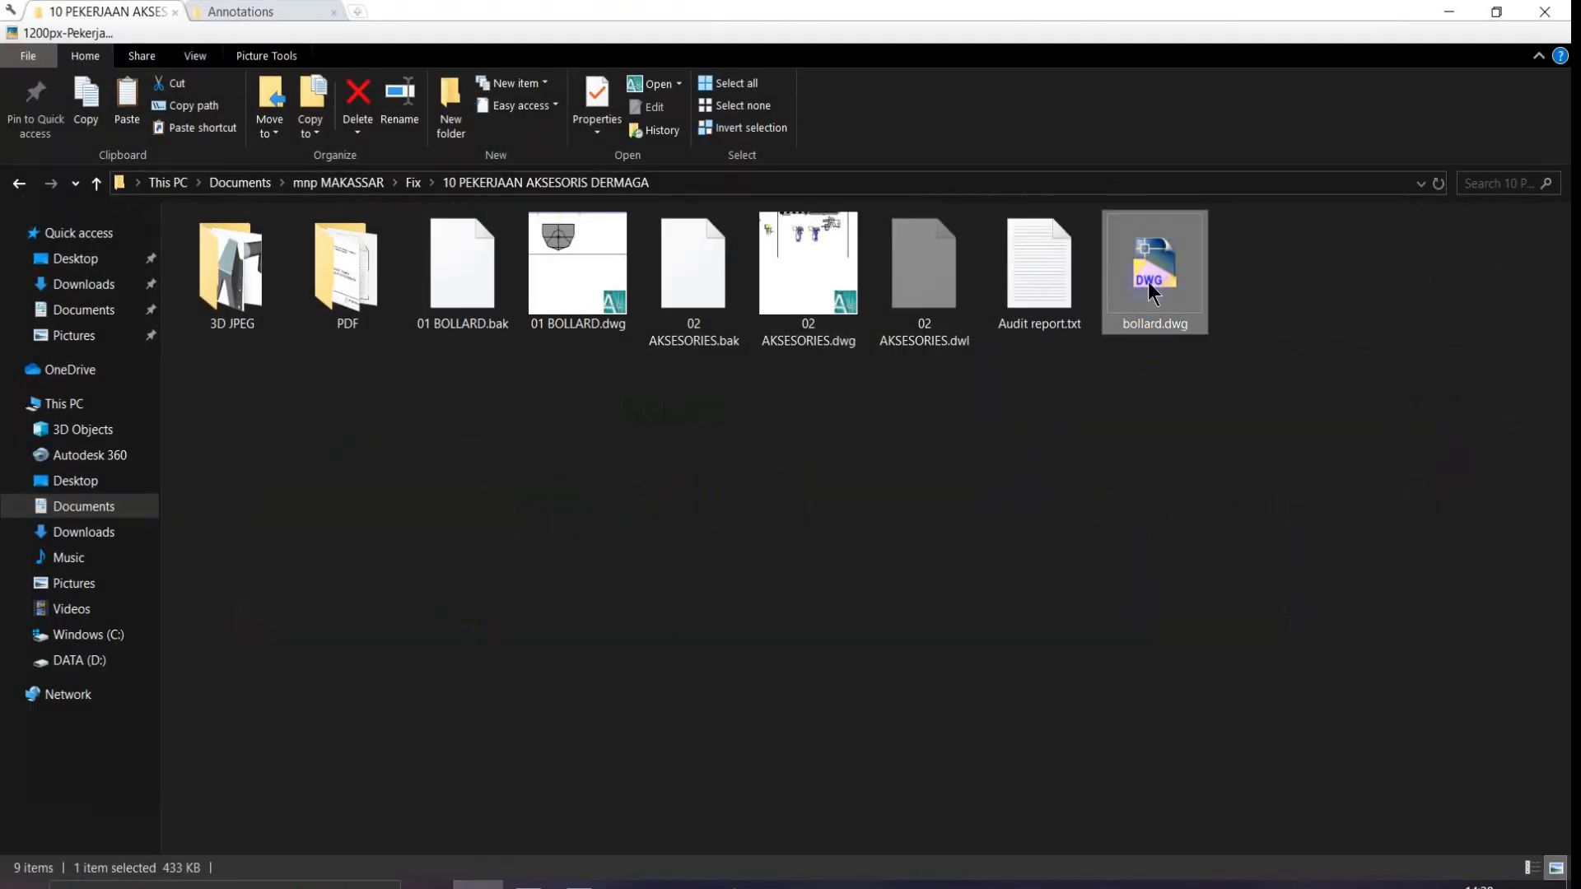
double_click(1148, 281)
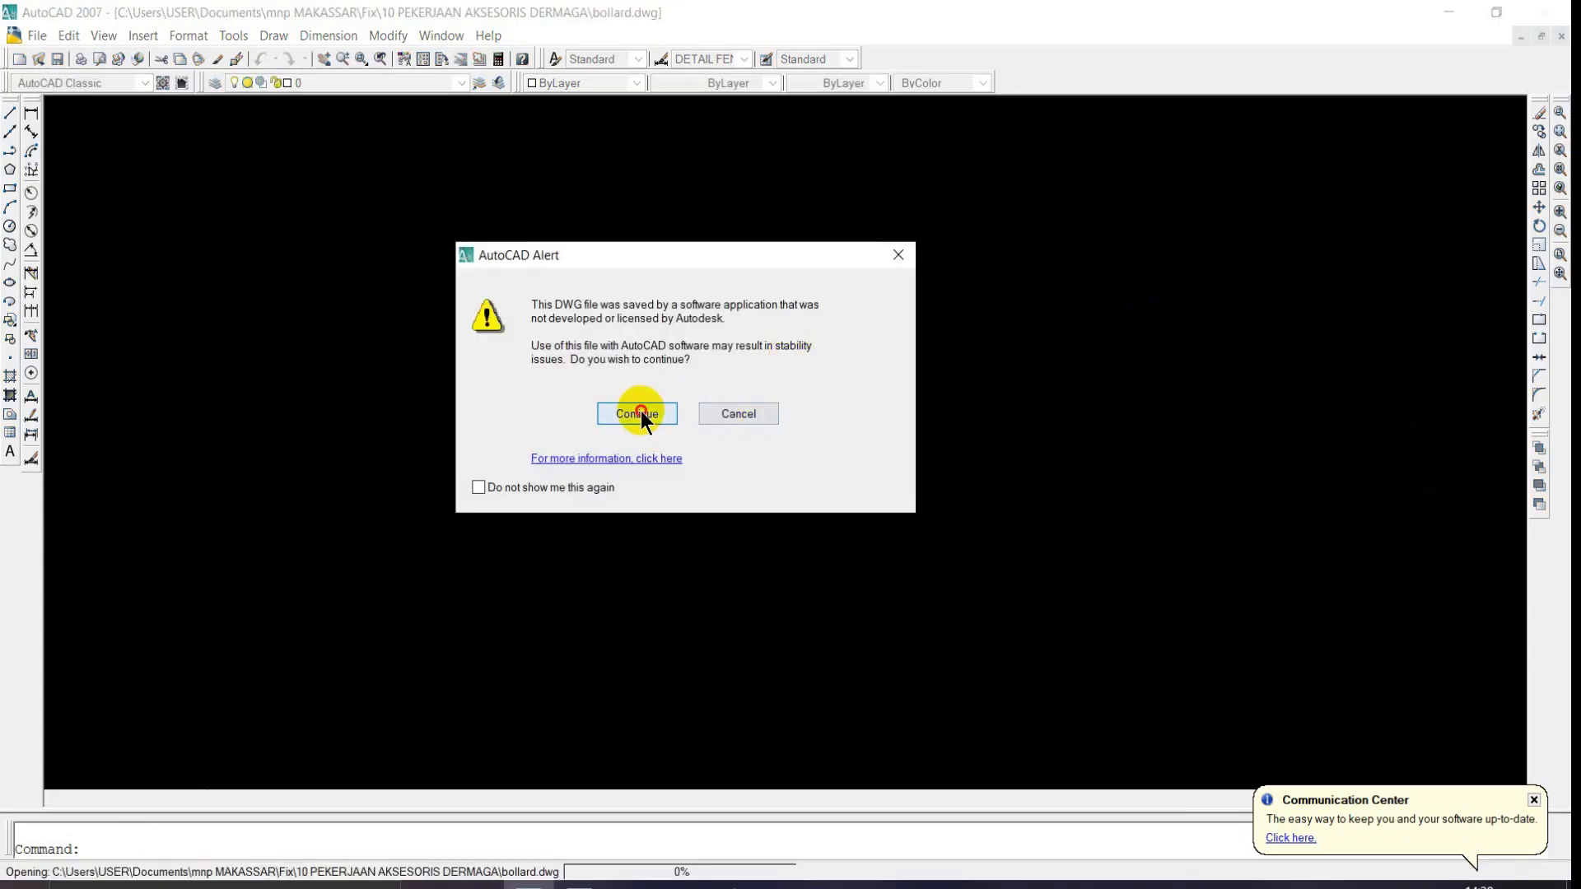
left_click(640, 411)
mouse_move(819, 557)
middle_mouse_down()
mouse_move(744, 558)
mouse_move(843, 551)
middle_mouse_up()
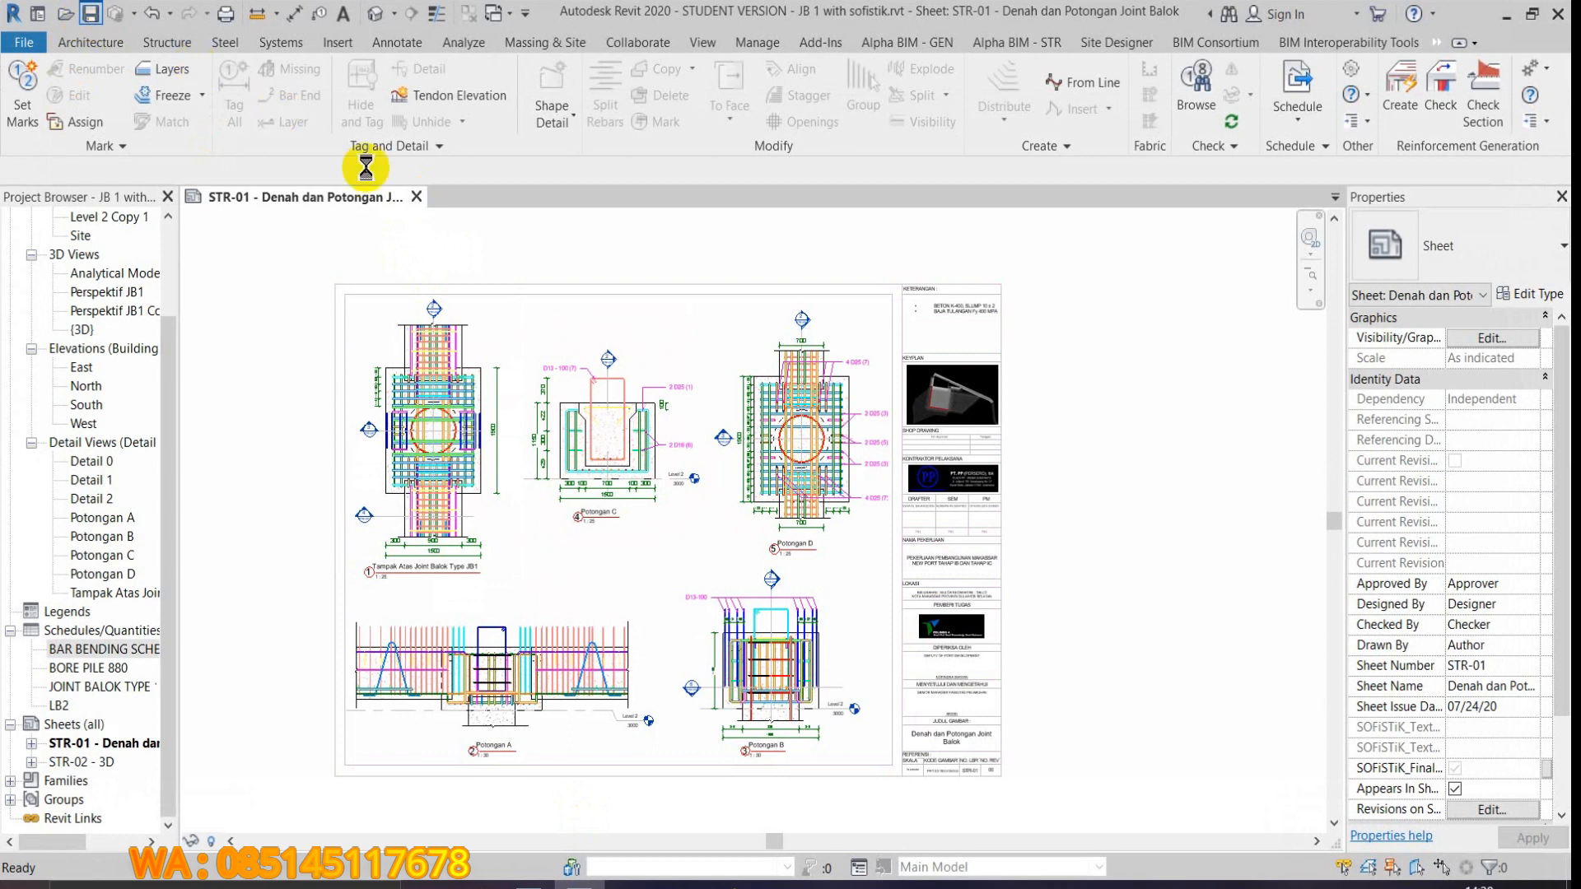
Switch to Revit and close the open JB 1 with sofistik project to return to the home screen
left_click(418, 196)
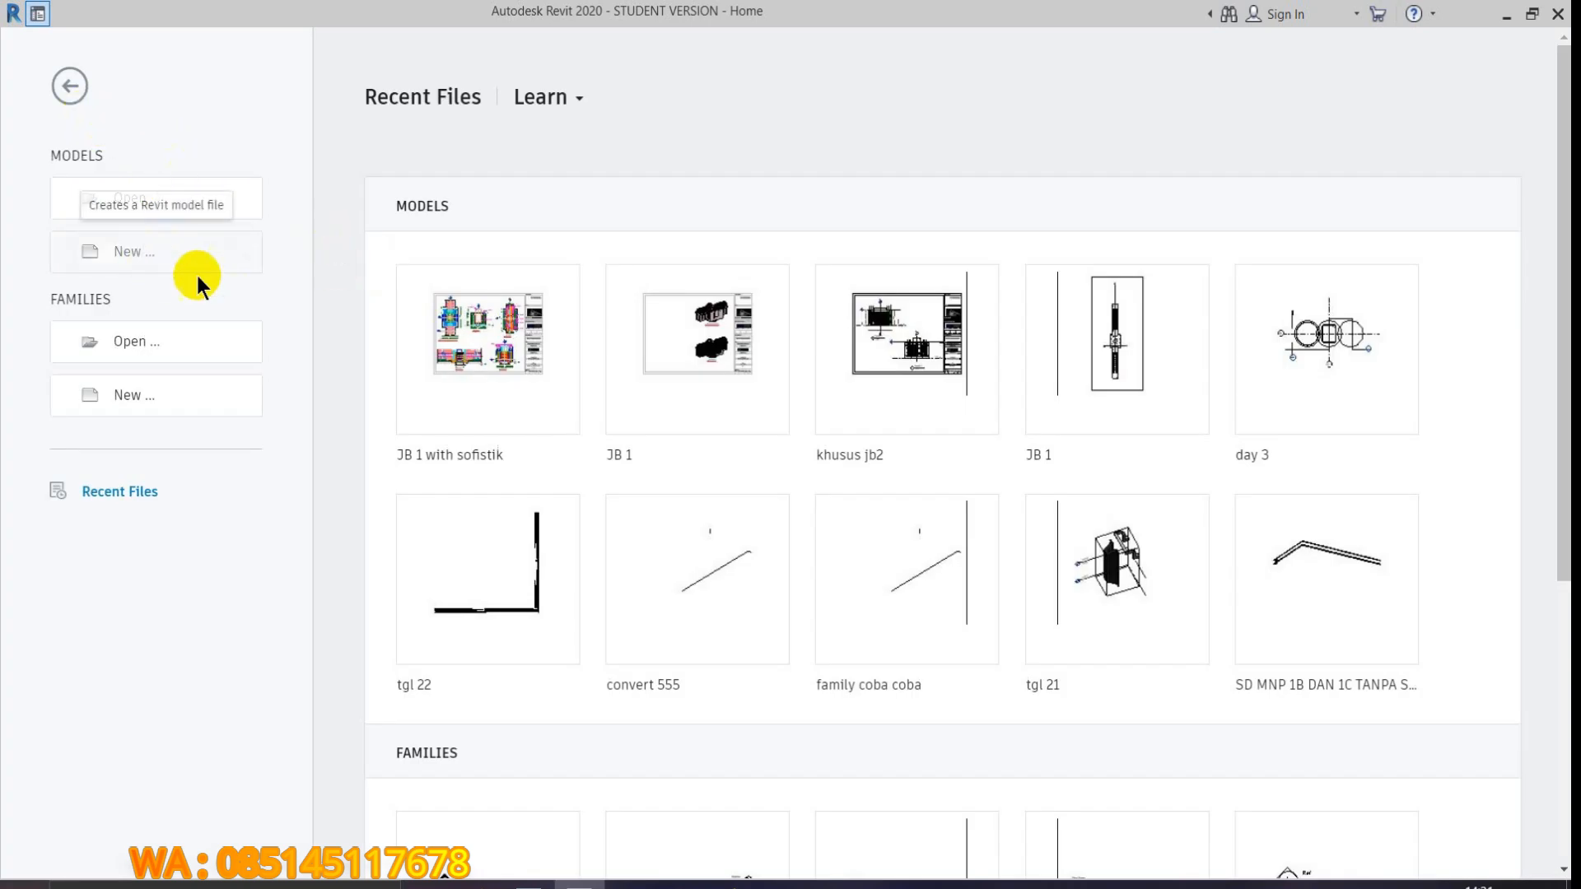
left_click(120, 255)
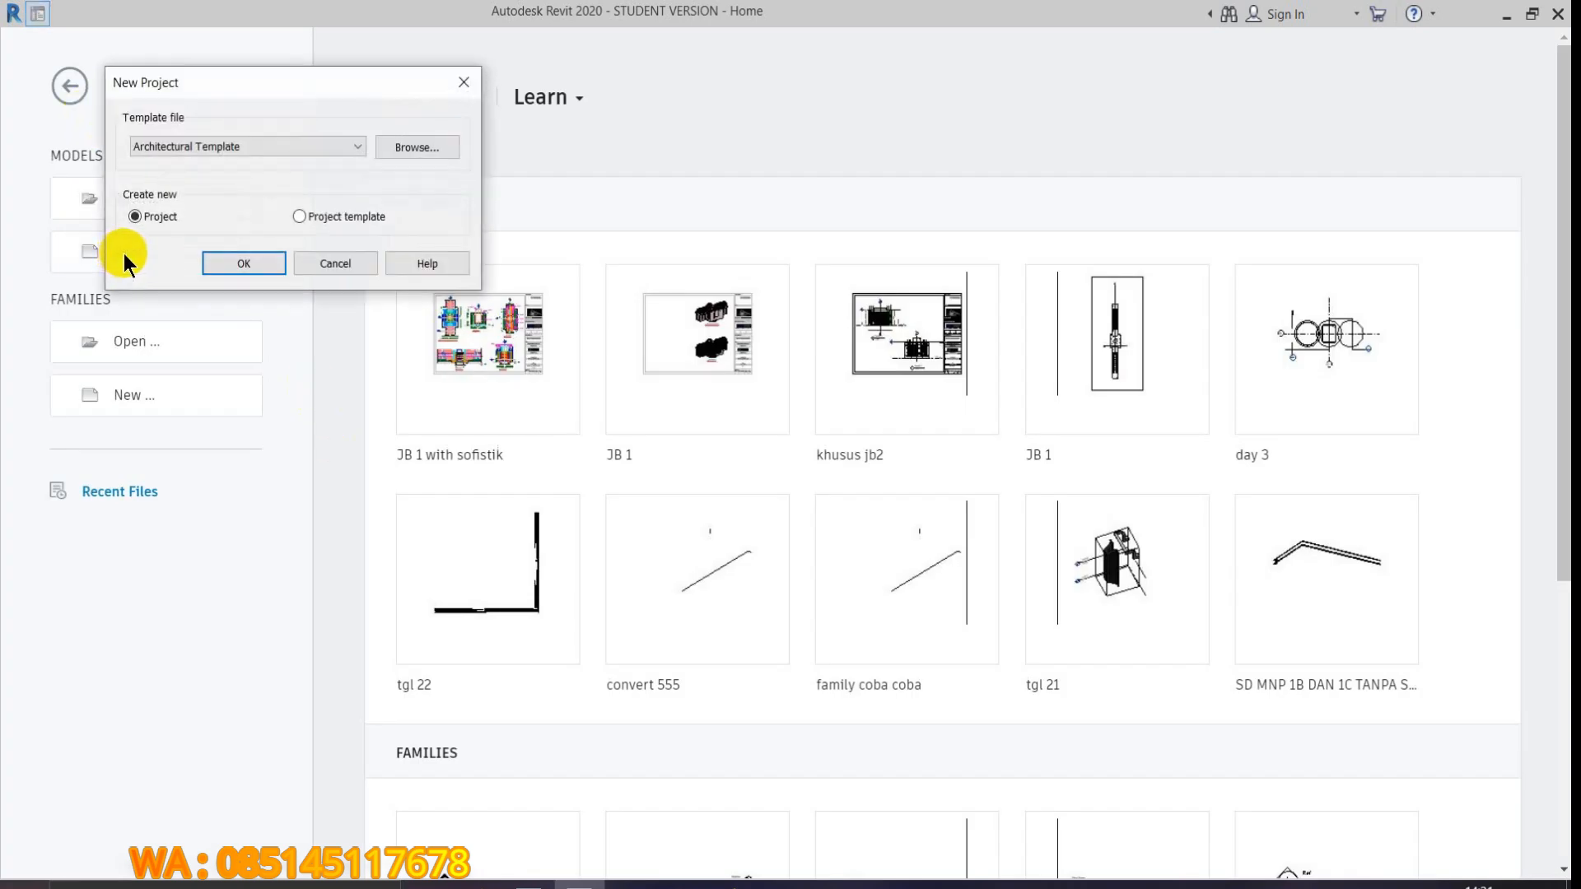
left_click(466, 83)
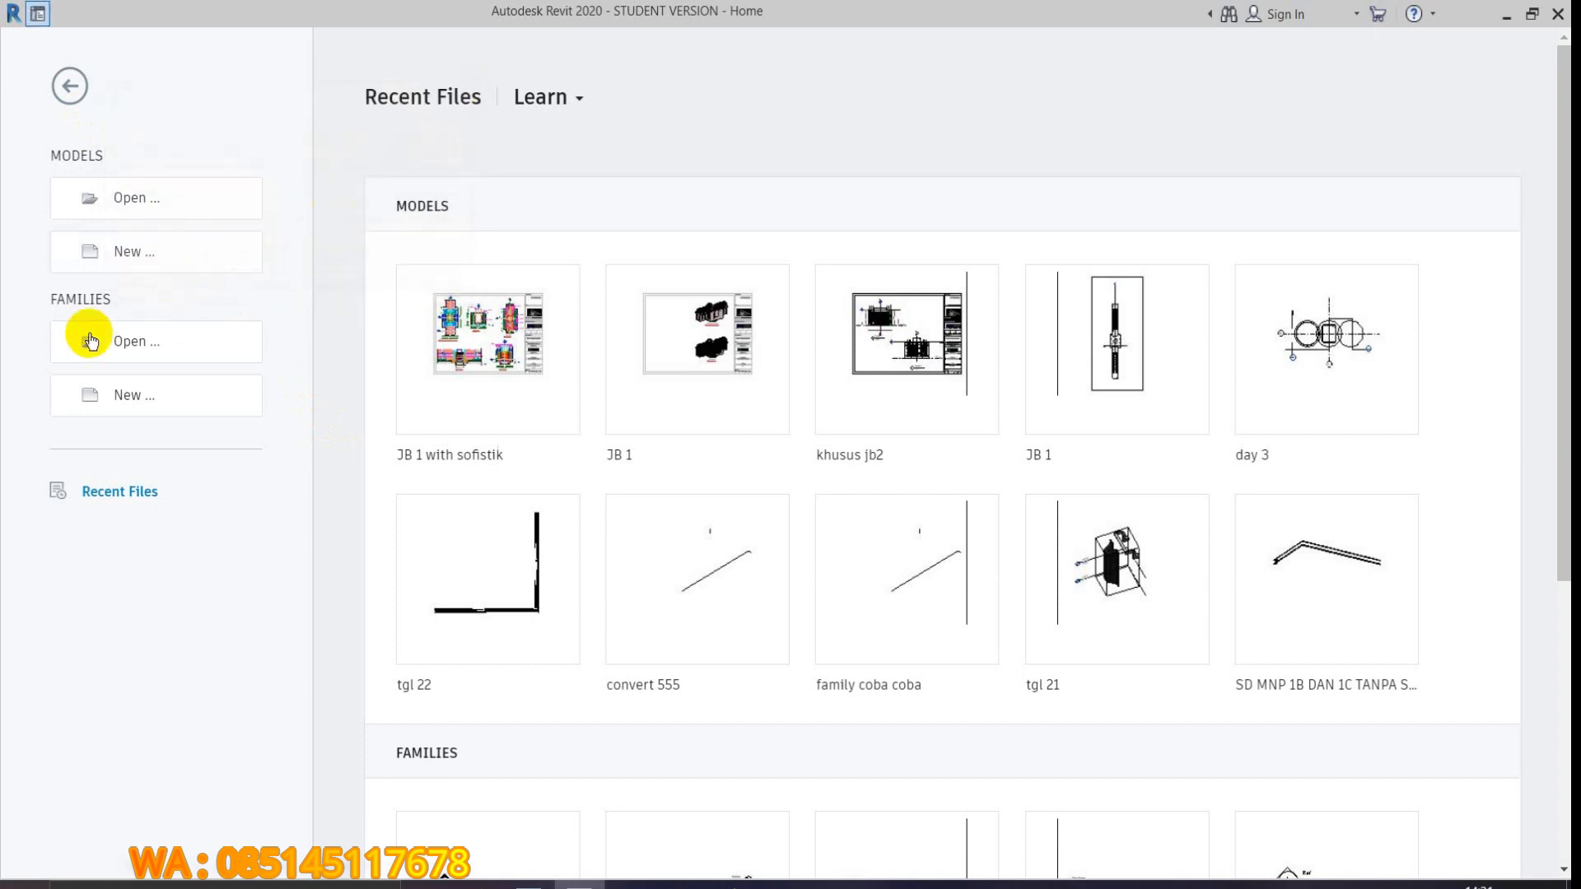
Create a new family from the Metric Generic Model.rft template and close the TOOLS 4 BIM Dock
scroll(517, 370, "down", 15)
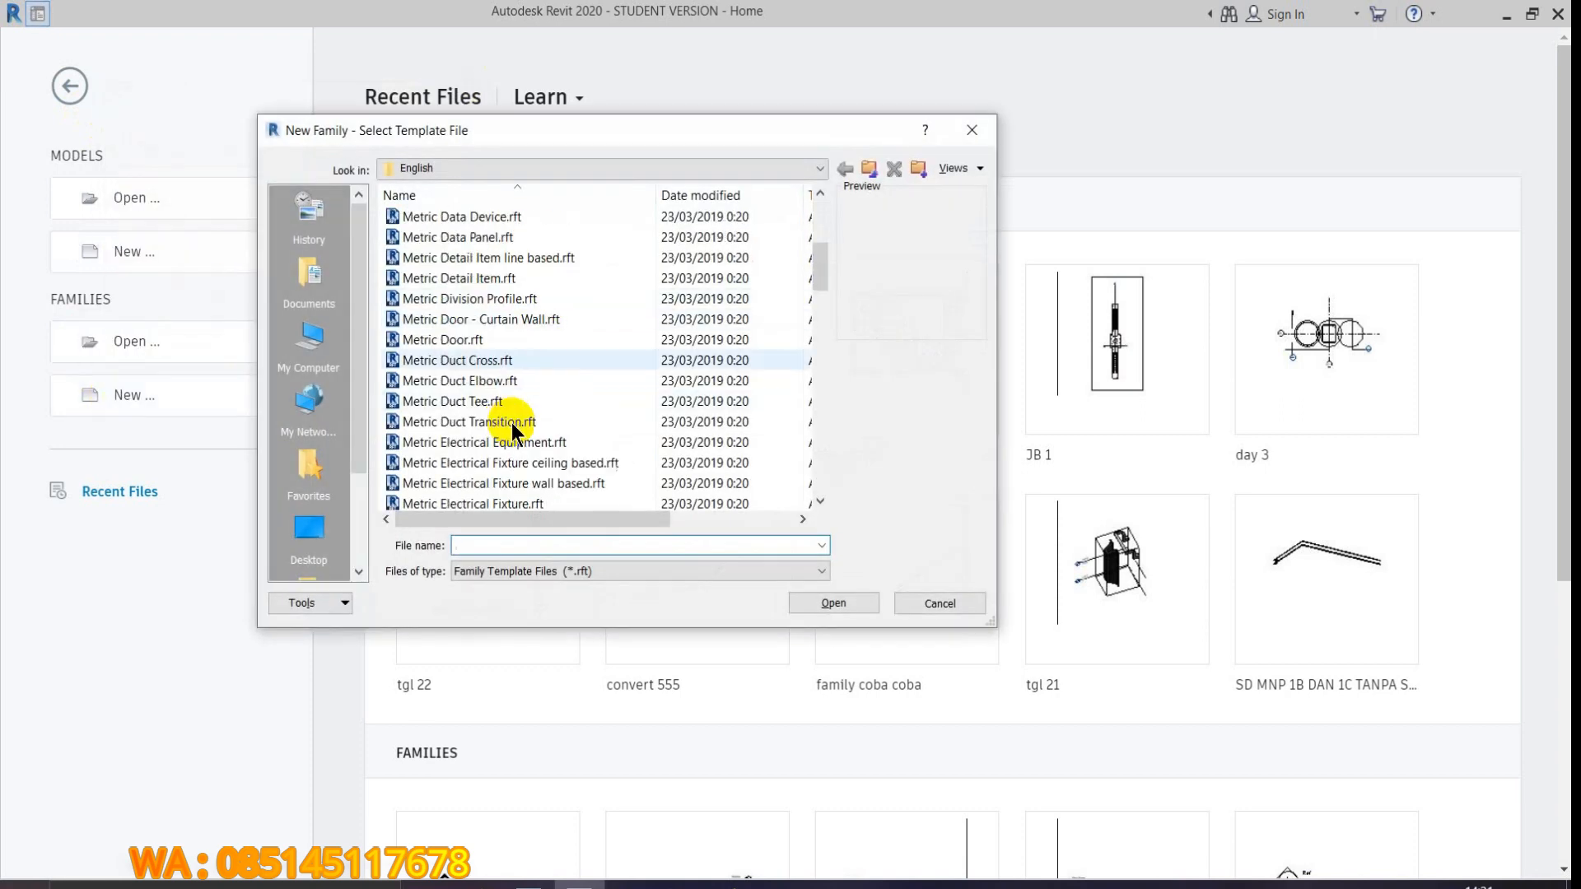
scroll(499, 408, "up", 4)
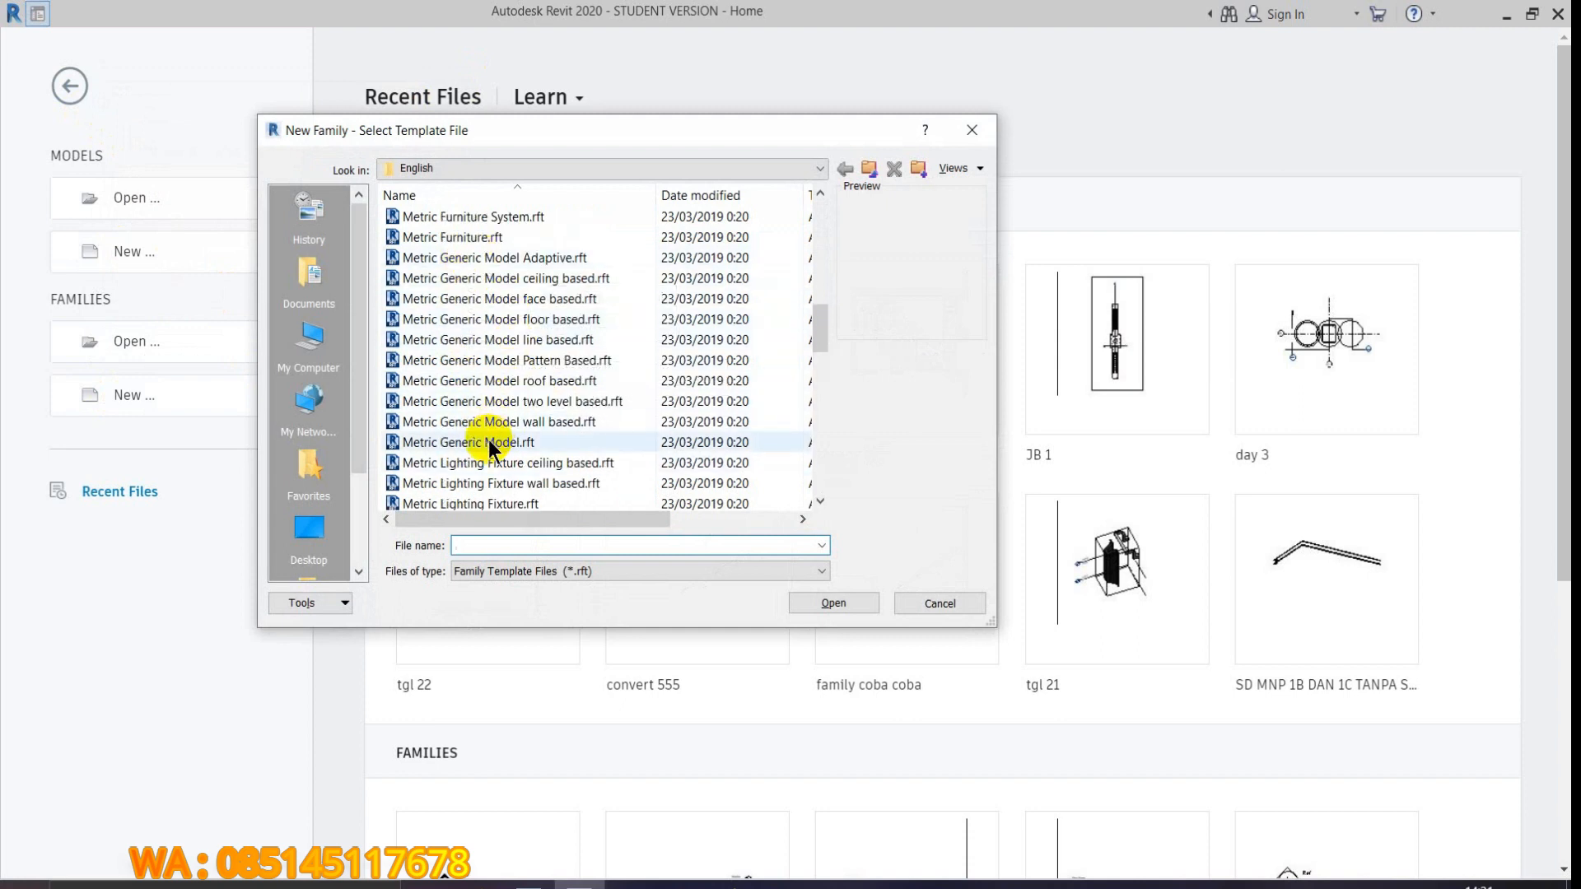
left_click(499, 442)
left_click(828, 606)
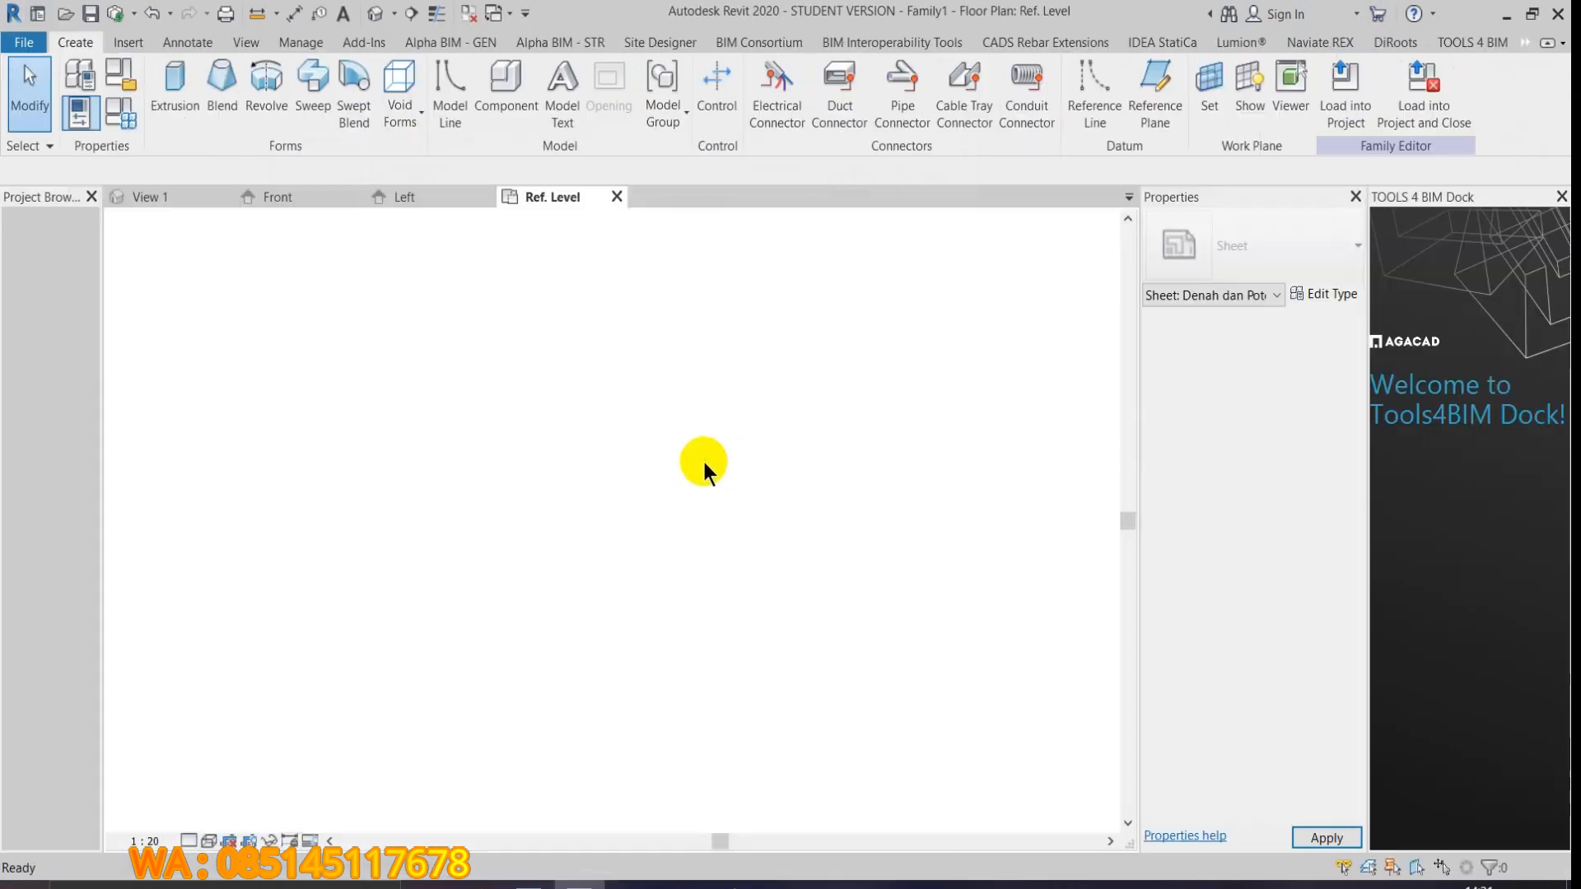
left_click(1562, 197)
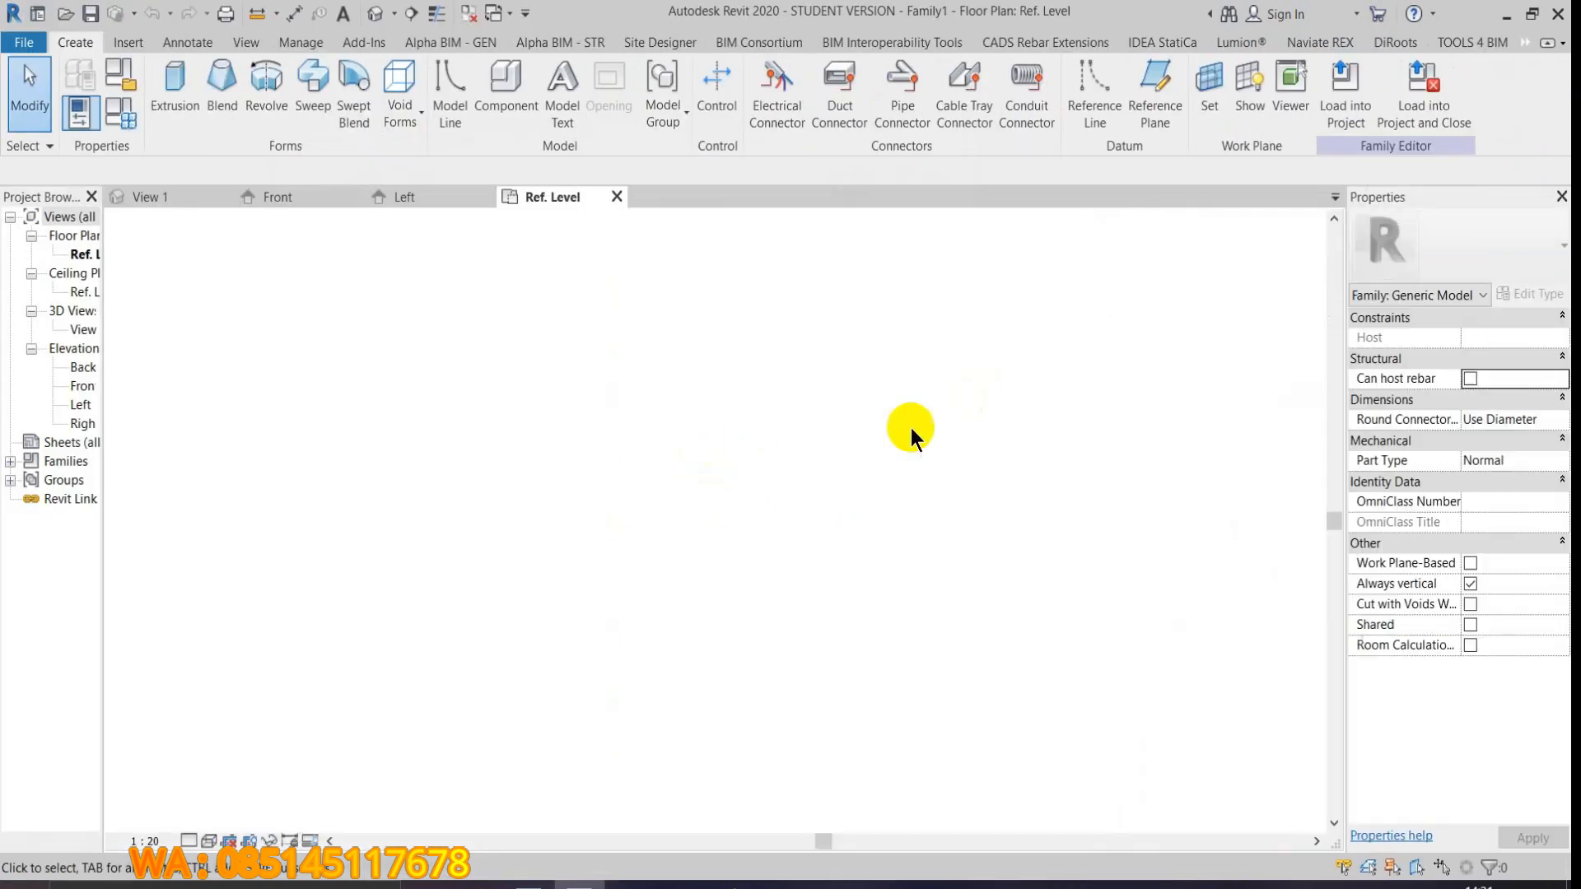
left_click_drag(102, 340, 150, 342)
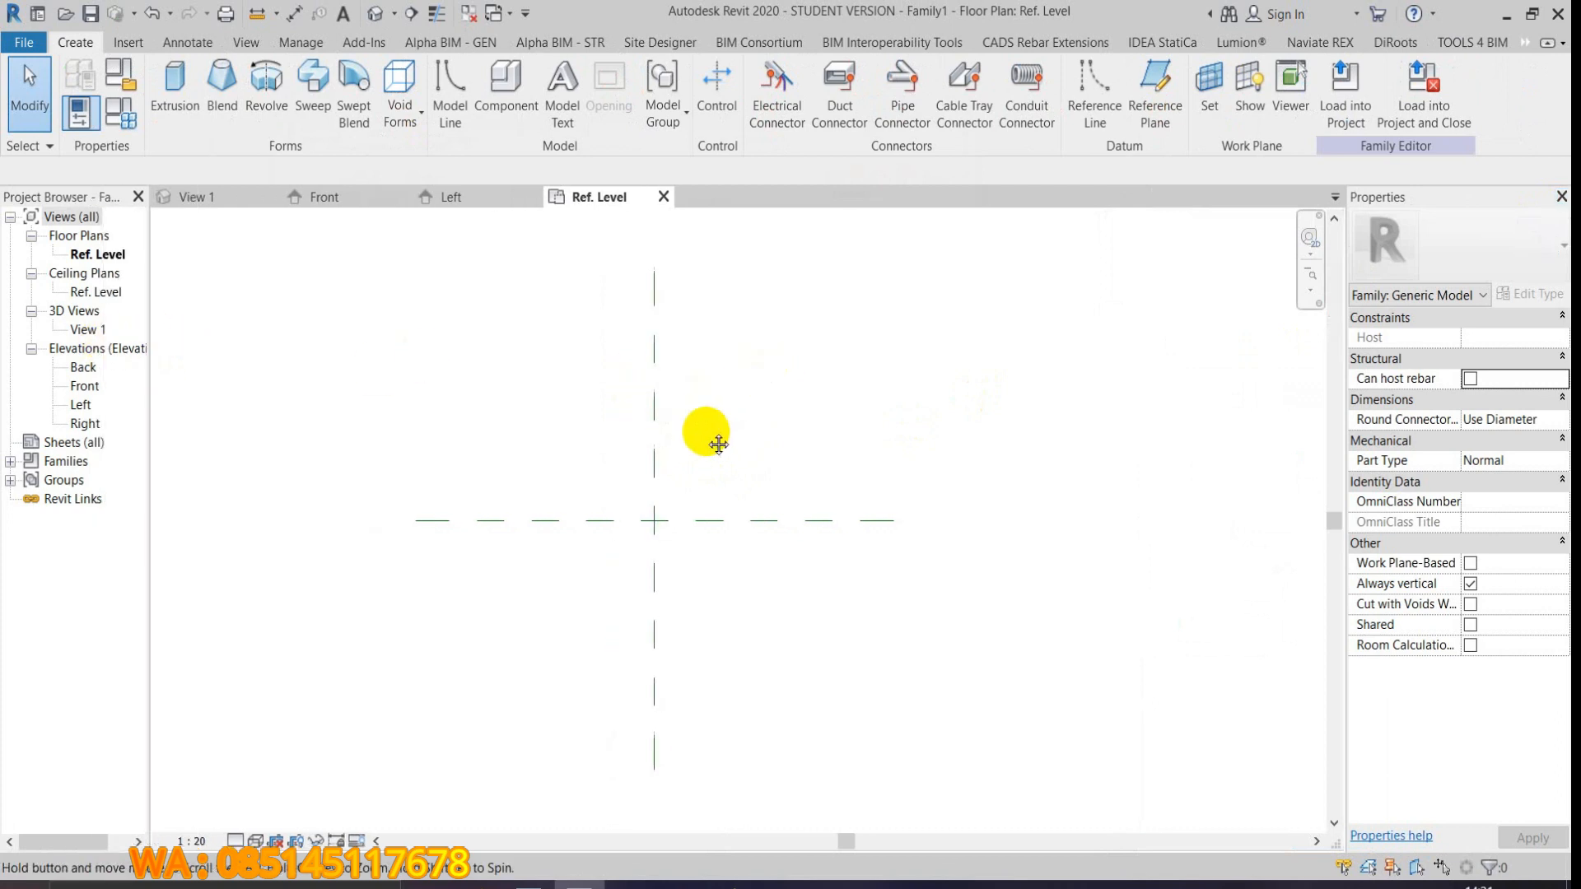
Import the CAD file bollard.dwg from mnp MAKASSAR > Fix > 10 PEKERJAAN AKSESORIS DERMAGA into the Ref. Level plan
left_click(127, 46)
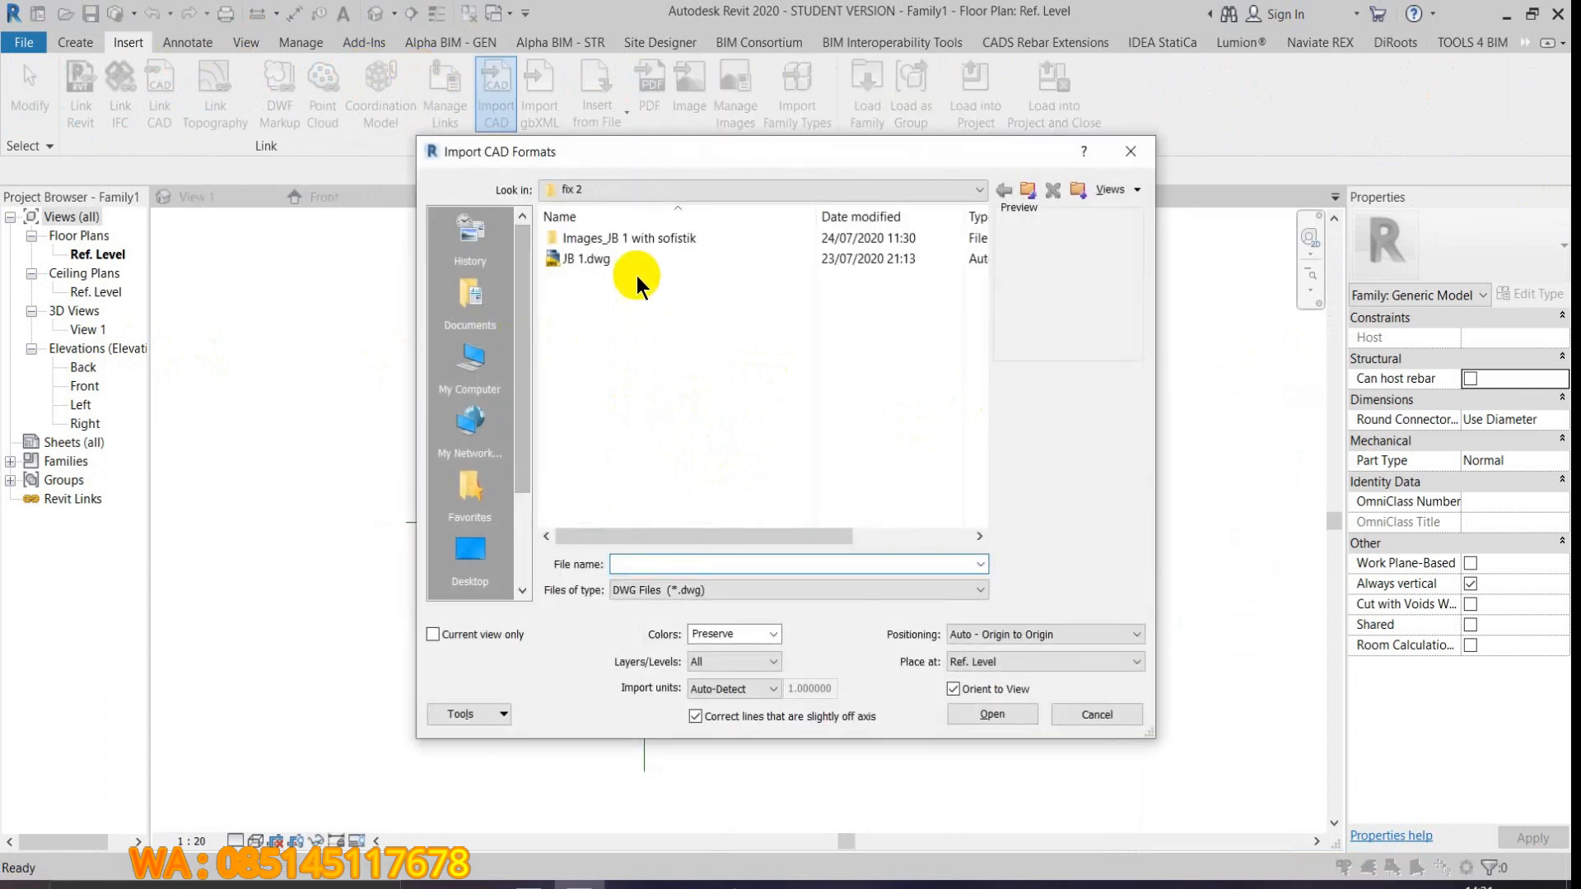
left_click(601, 190)
left_click(601, 190)
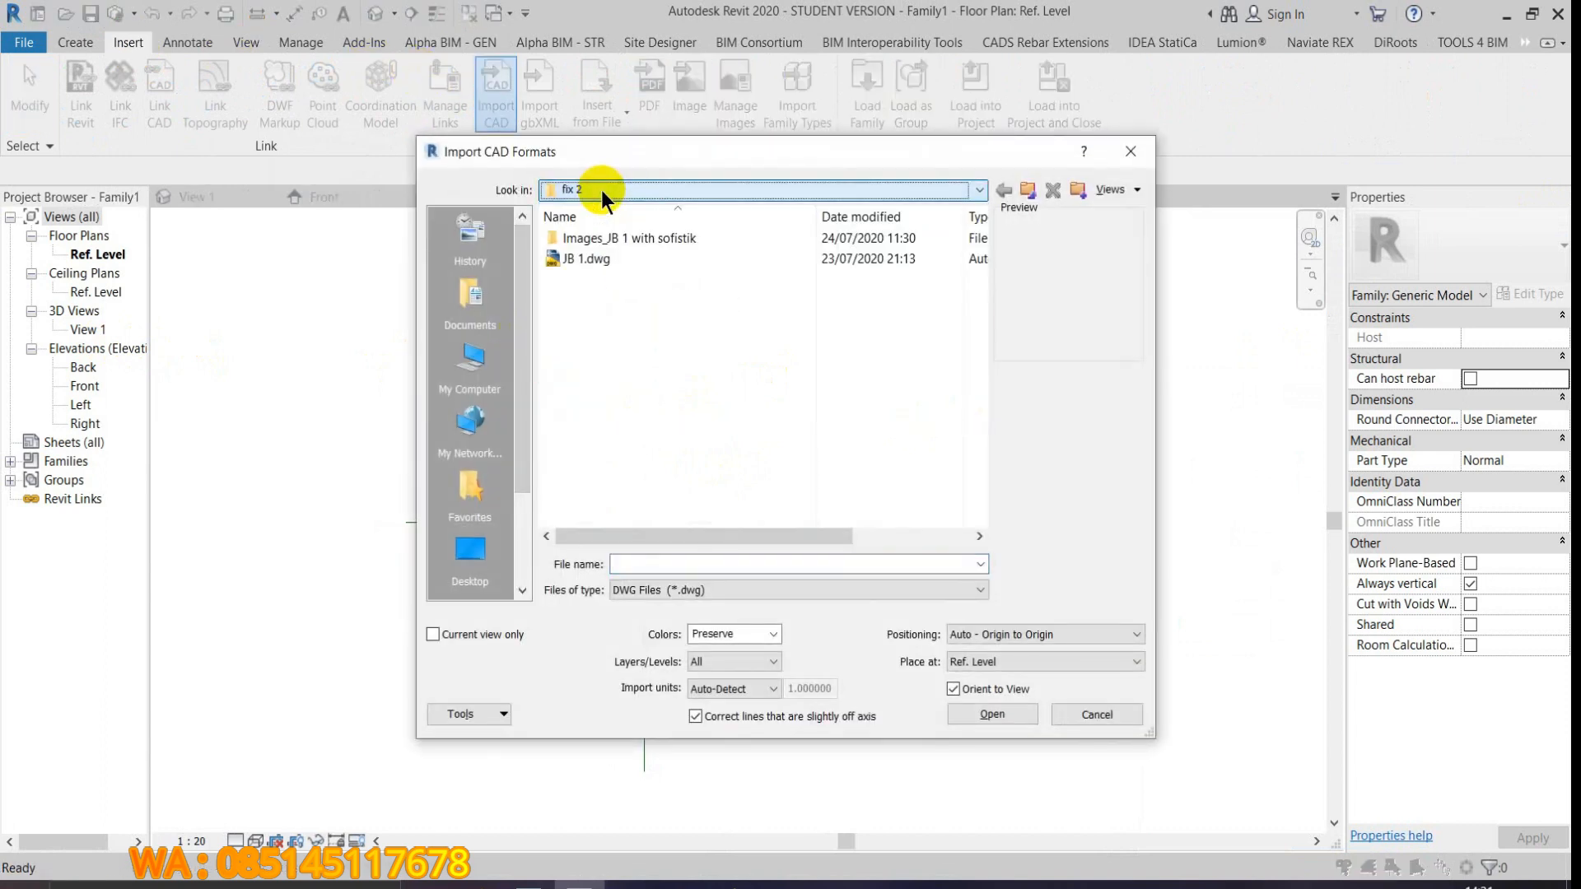
left_click(601, 190)
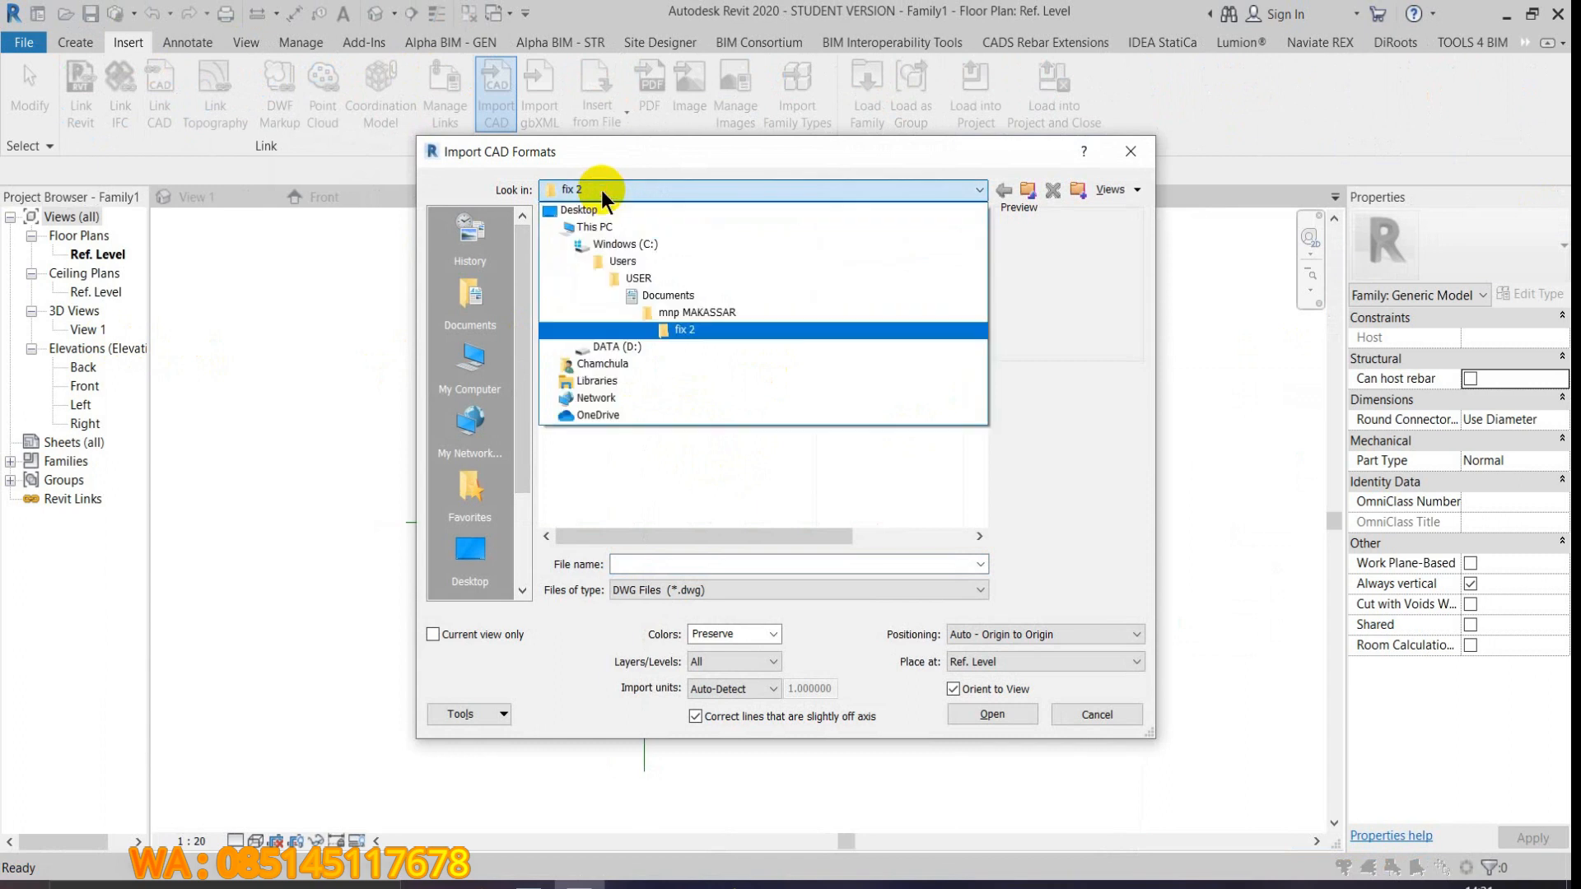
left_click(680, 313)
double_click(593, 259)
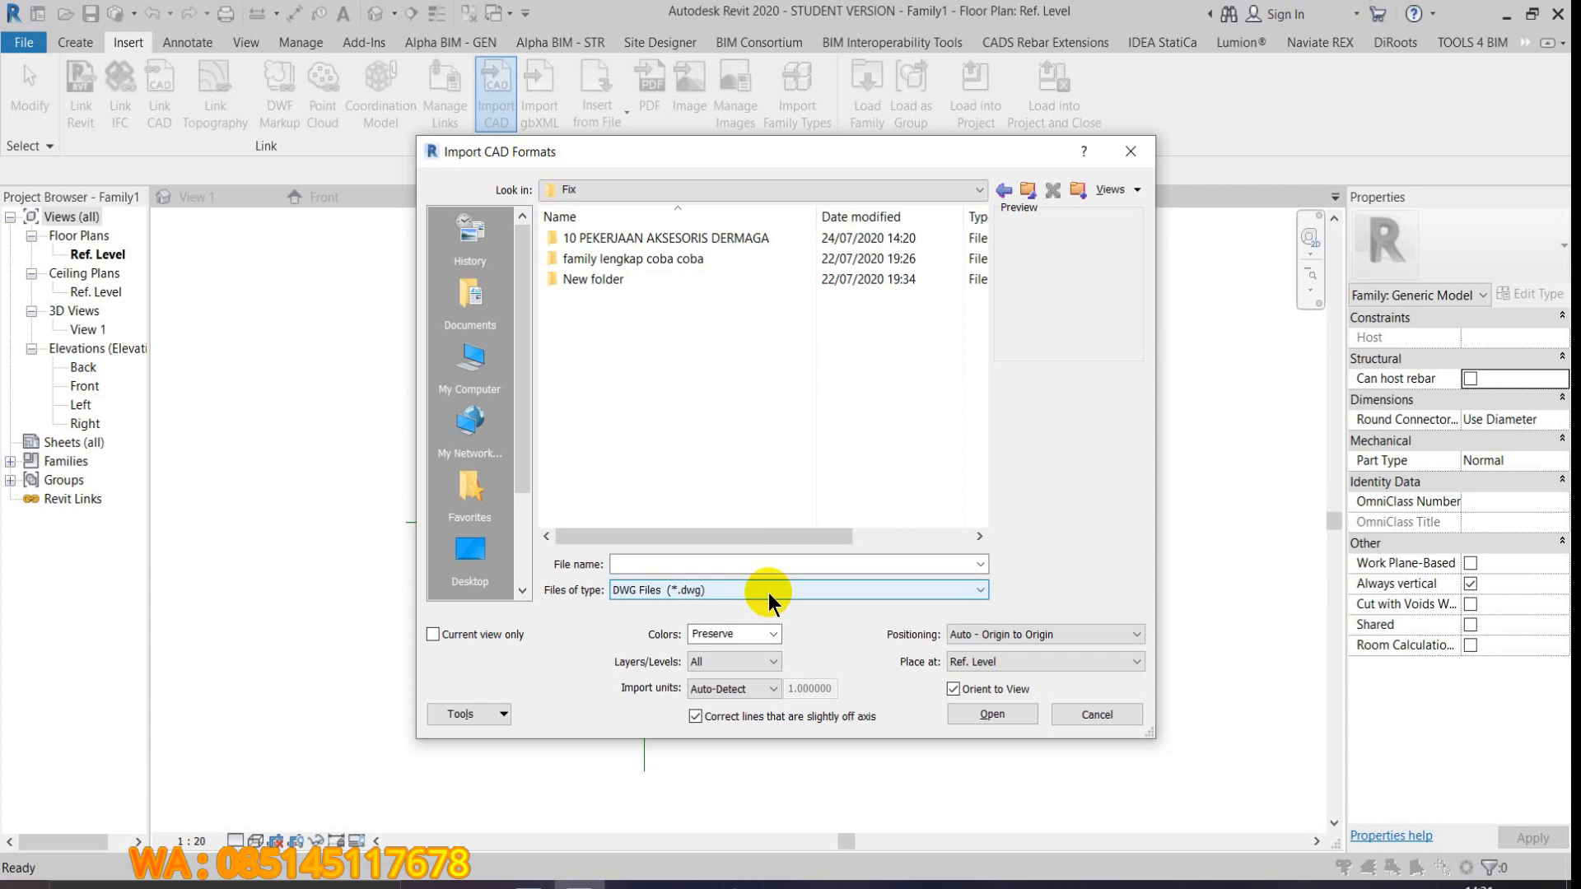
double_click(658, 238)
left_click(598, 321)
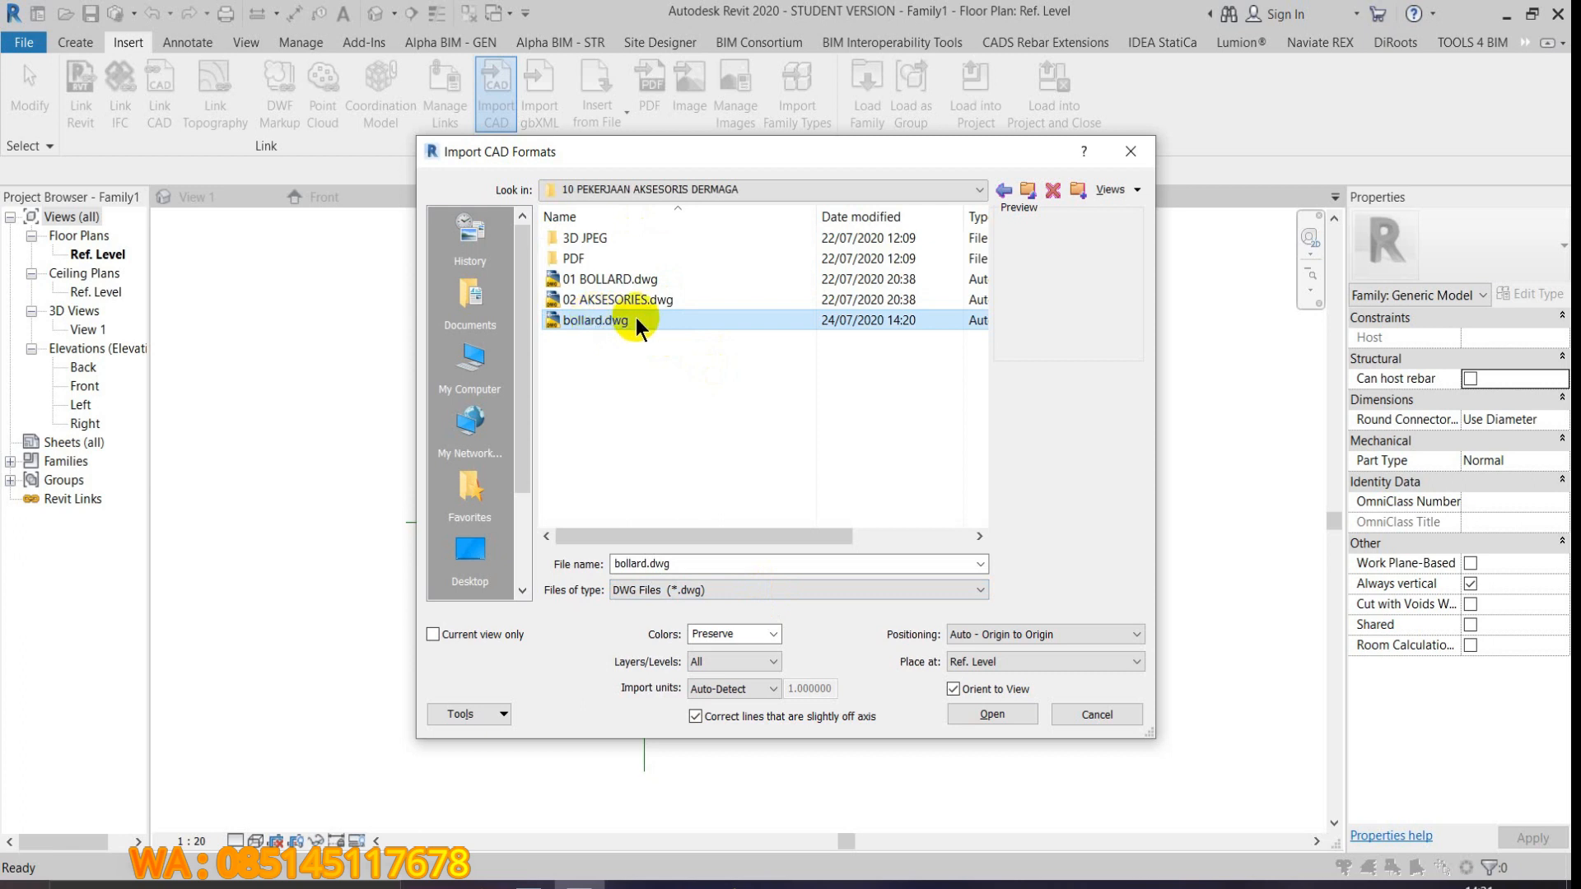
left_click(999, 710)
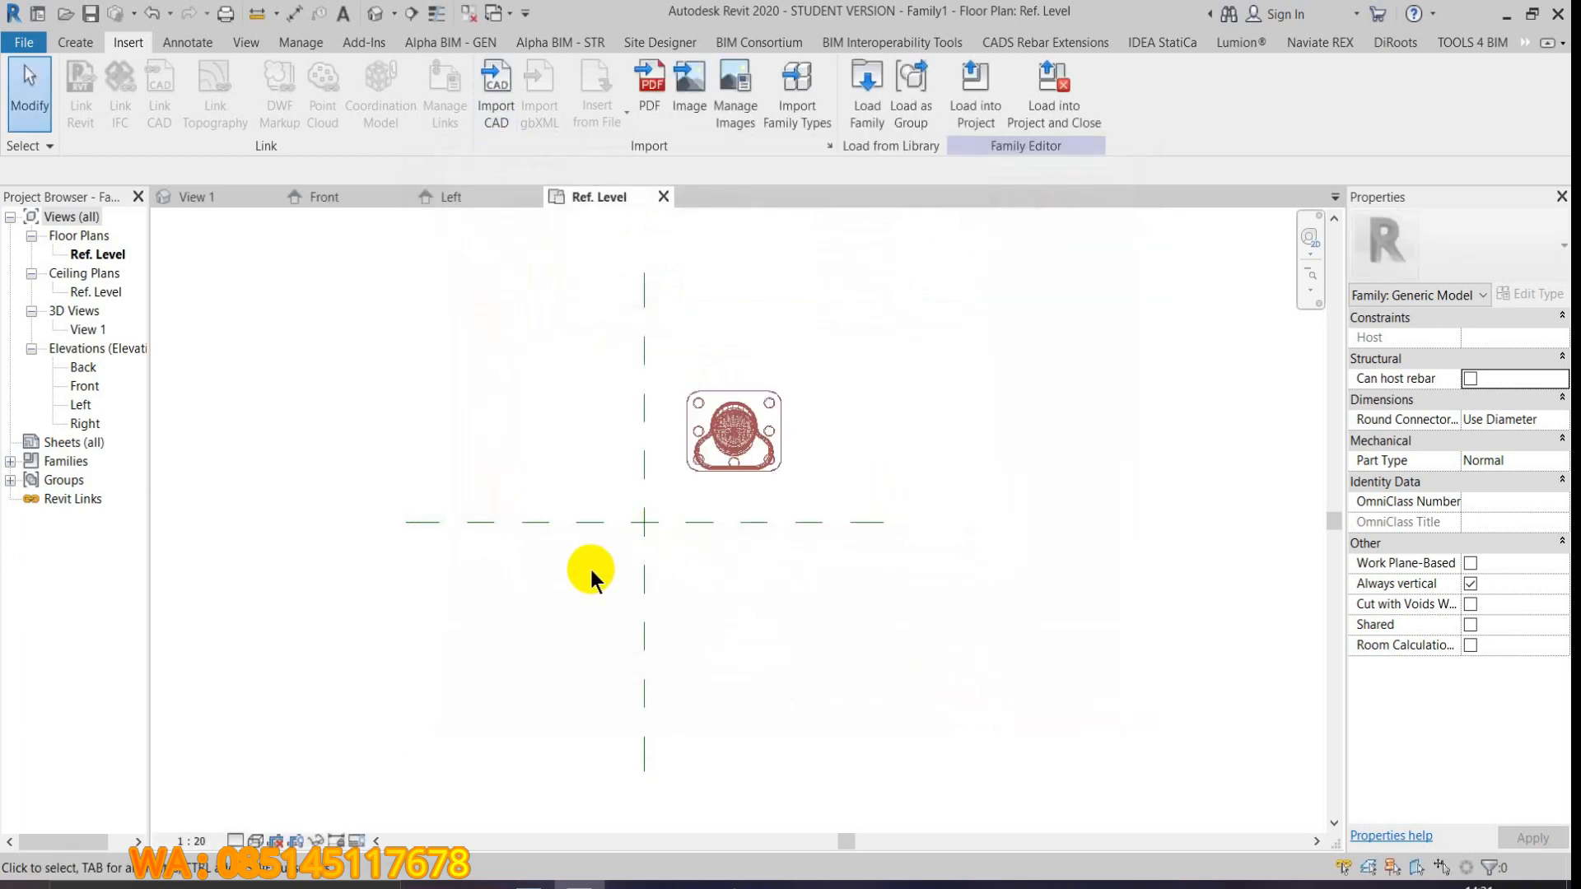
Unpin the imported bollard and move it from its centre to the intersection of the two reference planes
left_click(738, 441)
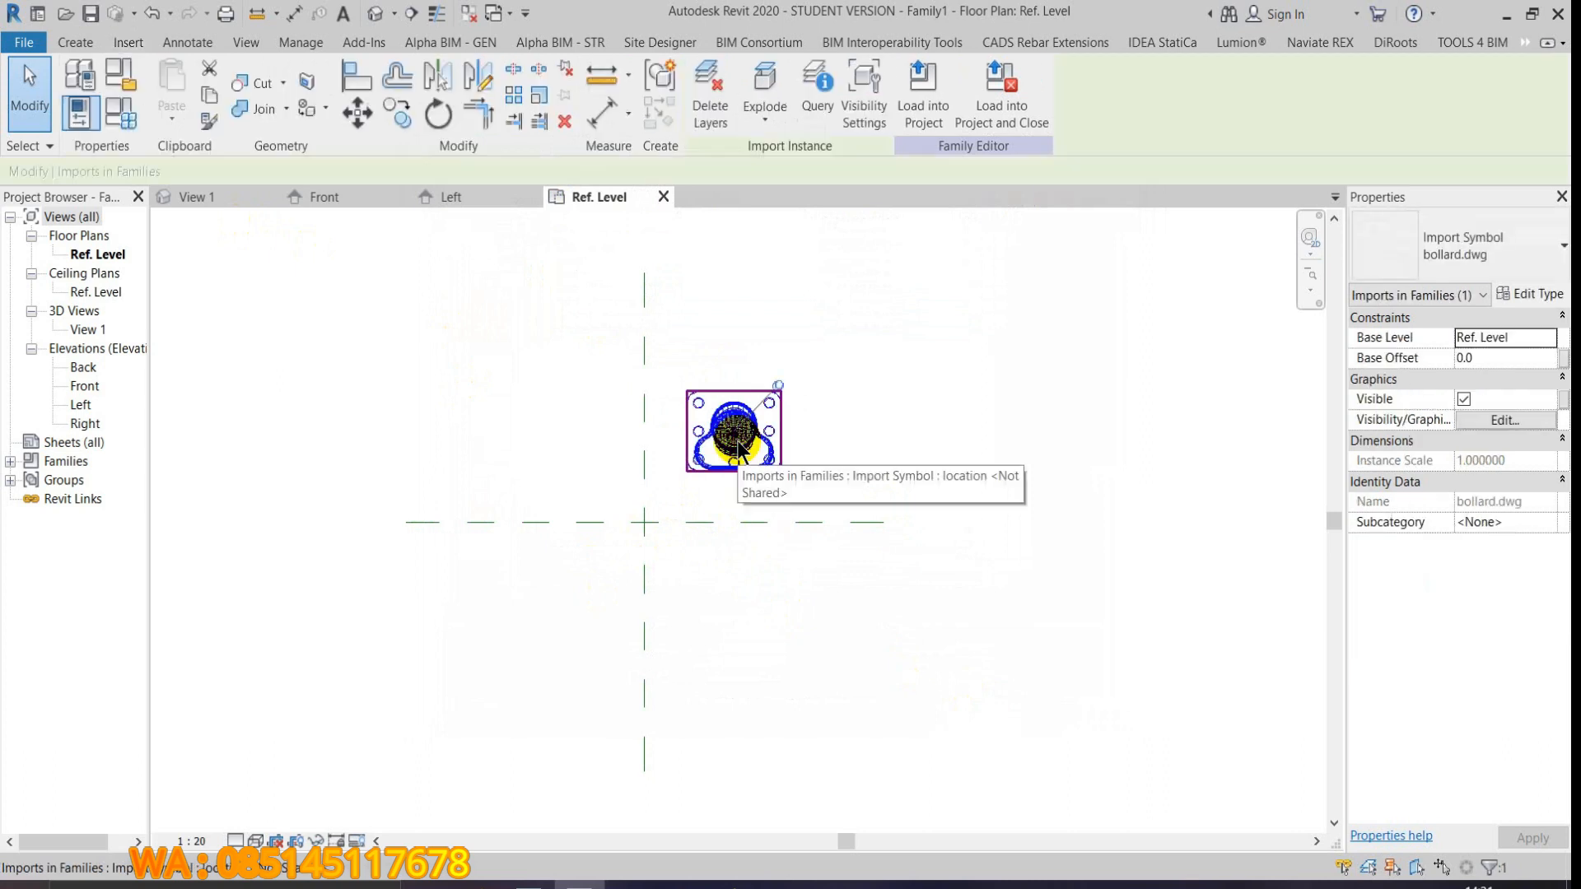
left_click(779, 384)
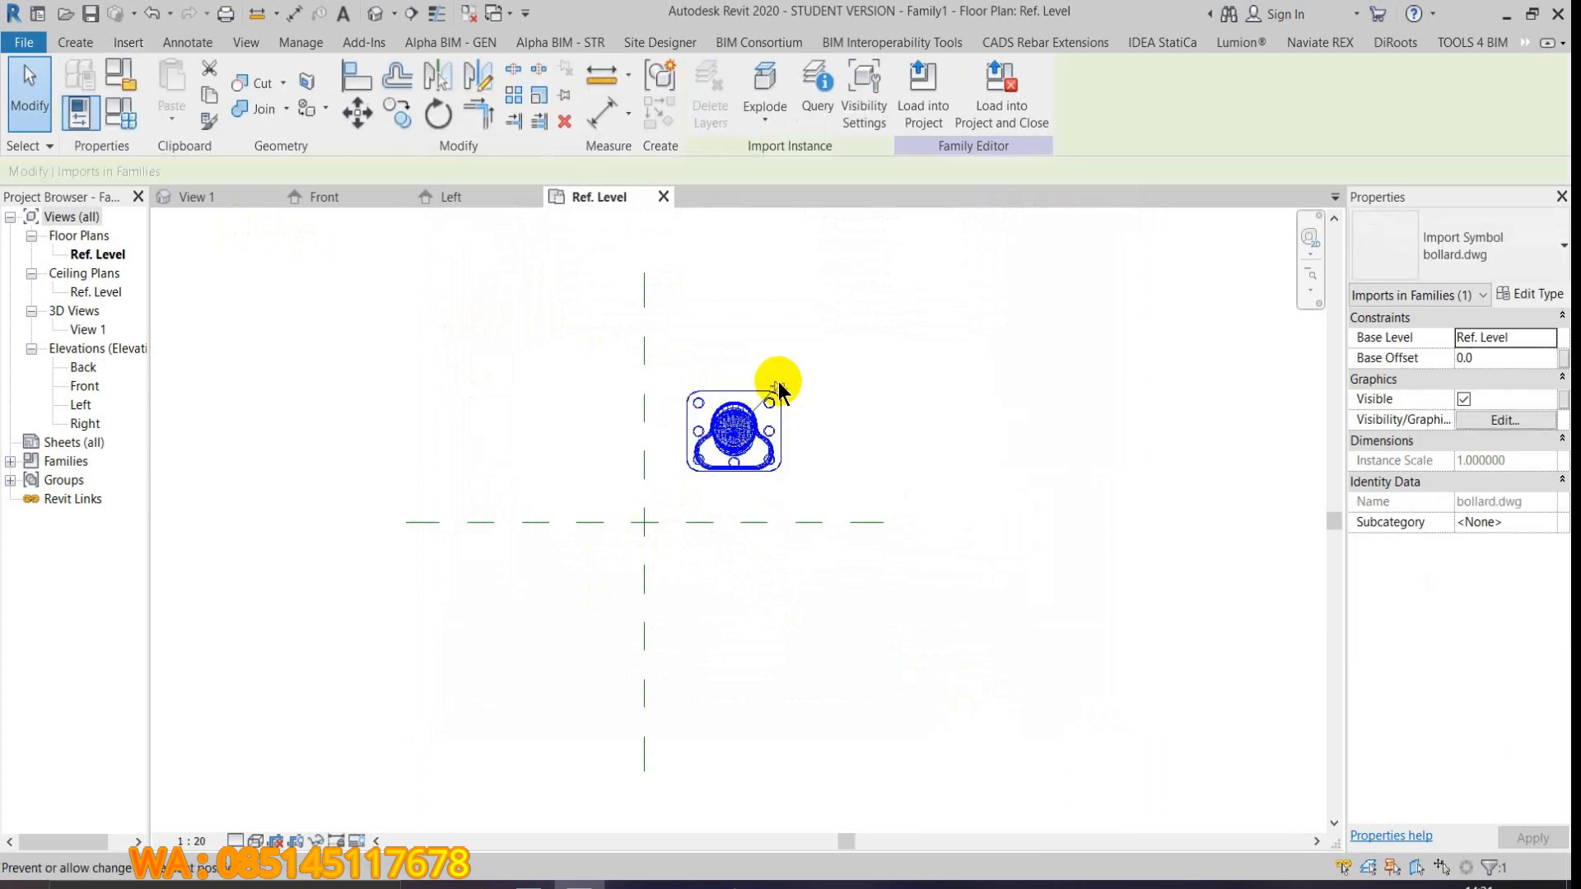
left_click(358, 113)
scroll(759, 487, "up", 3)
left_click(717, 395)
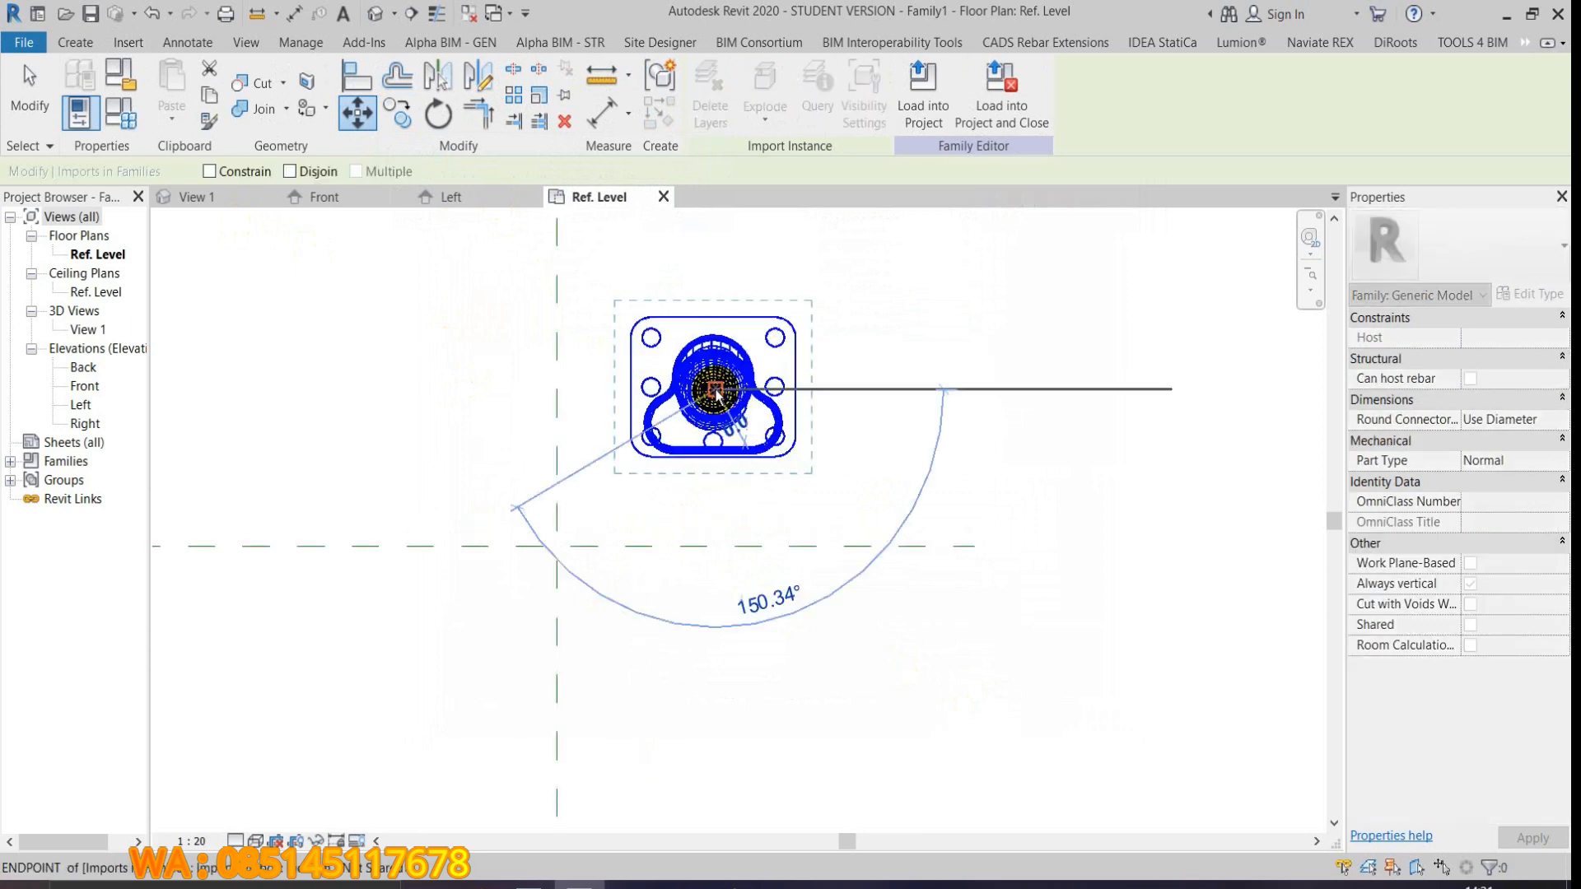
left_click(557, 548)
Refine the bollard's position by moving the exact centre of its dome onto the reference plane intersection
scroll(557, 560, "up", 4)
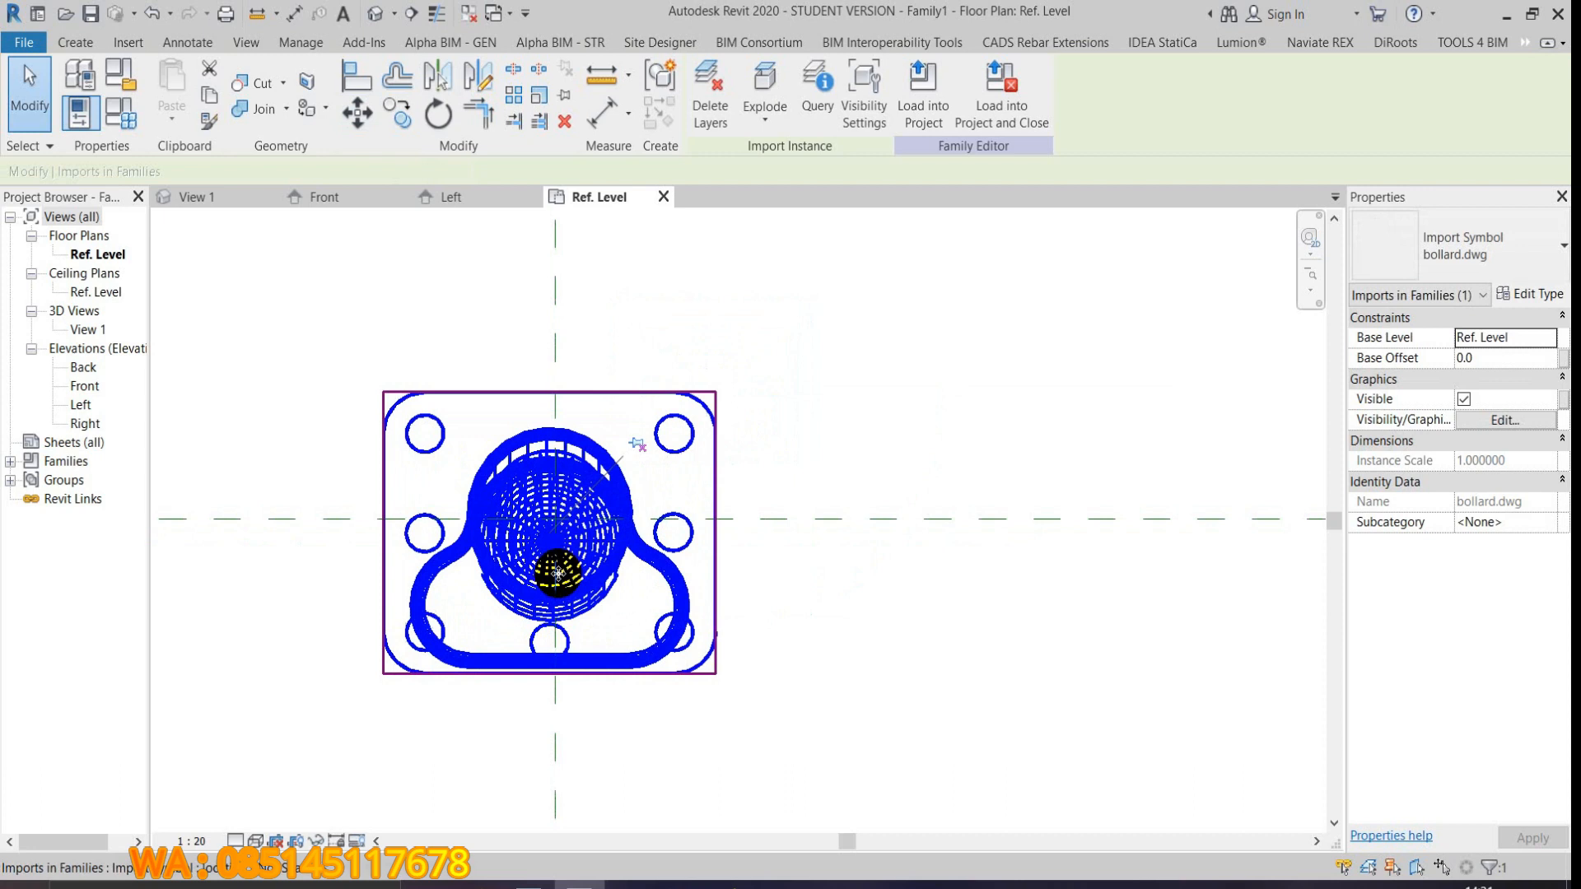
scroll(557, 574, "up", 3)
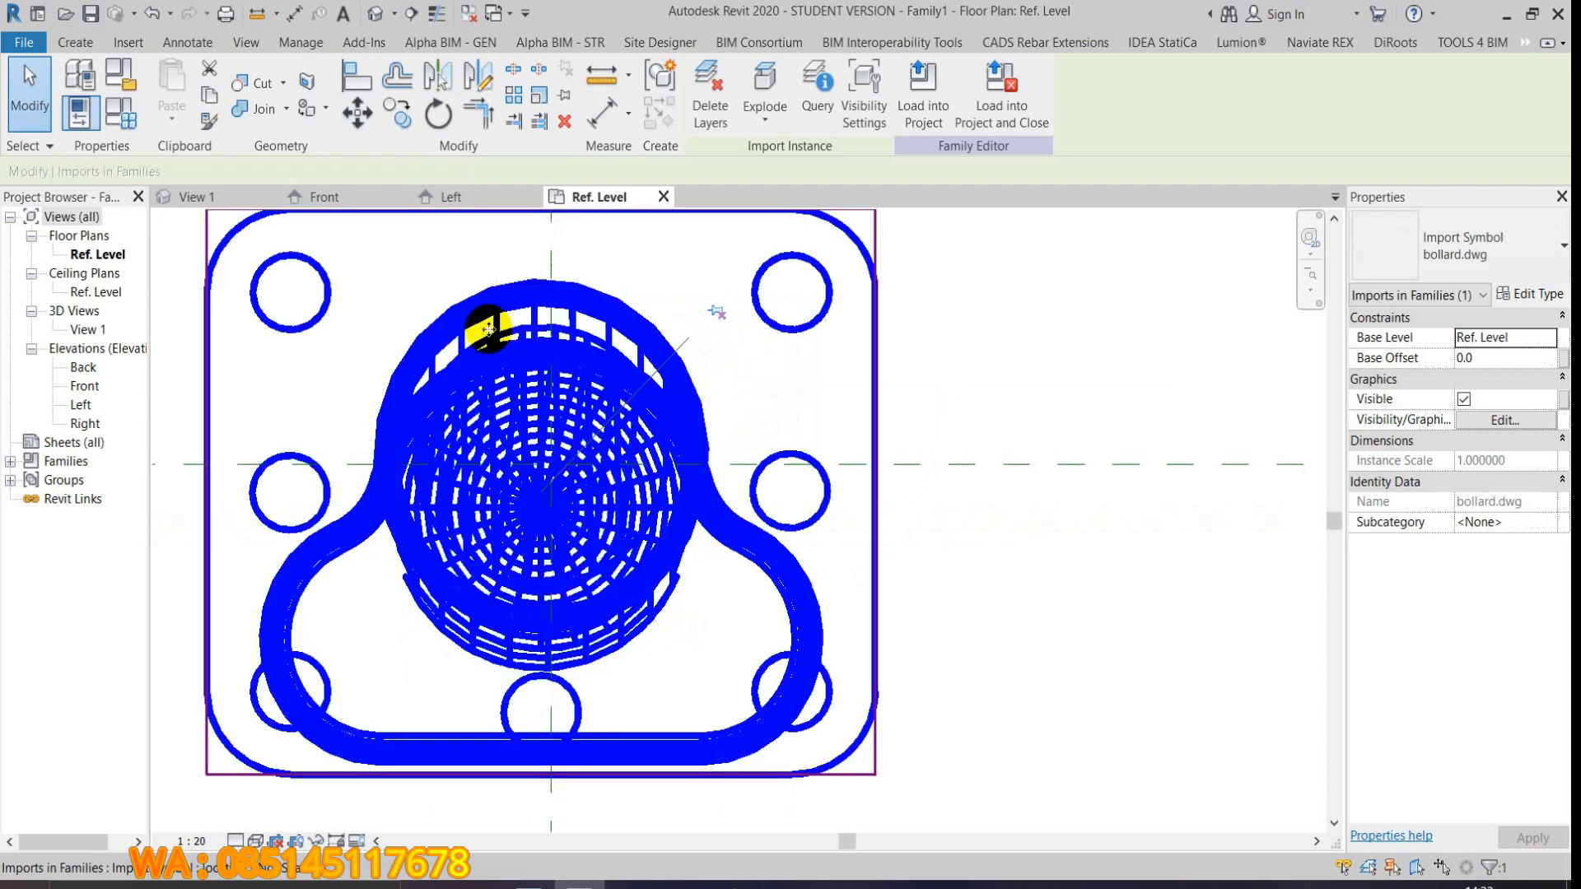
left_click(362, 117)
scroll(539, 510, "up", 5)
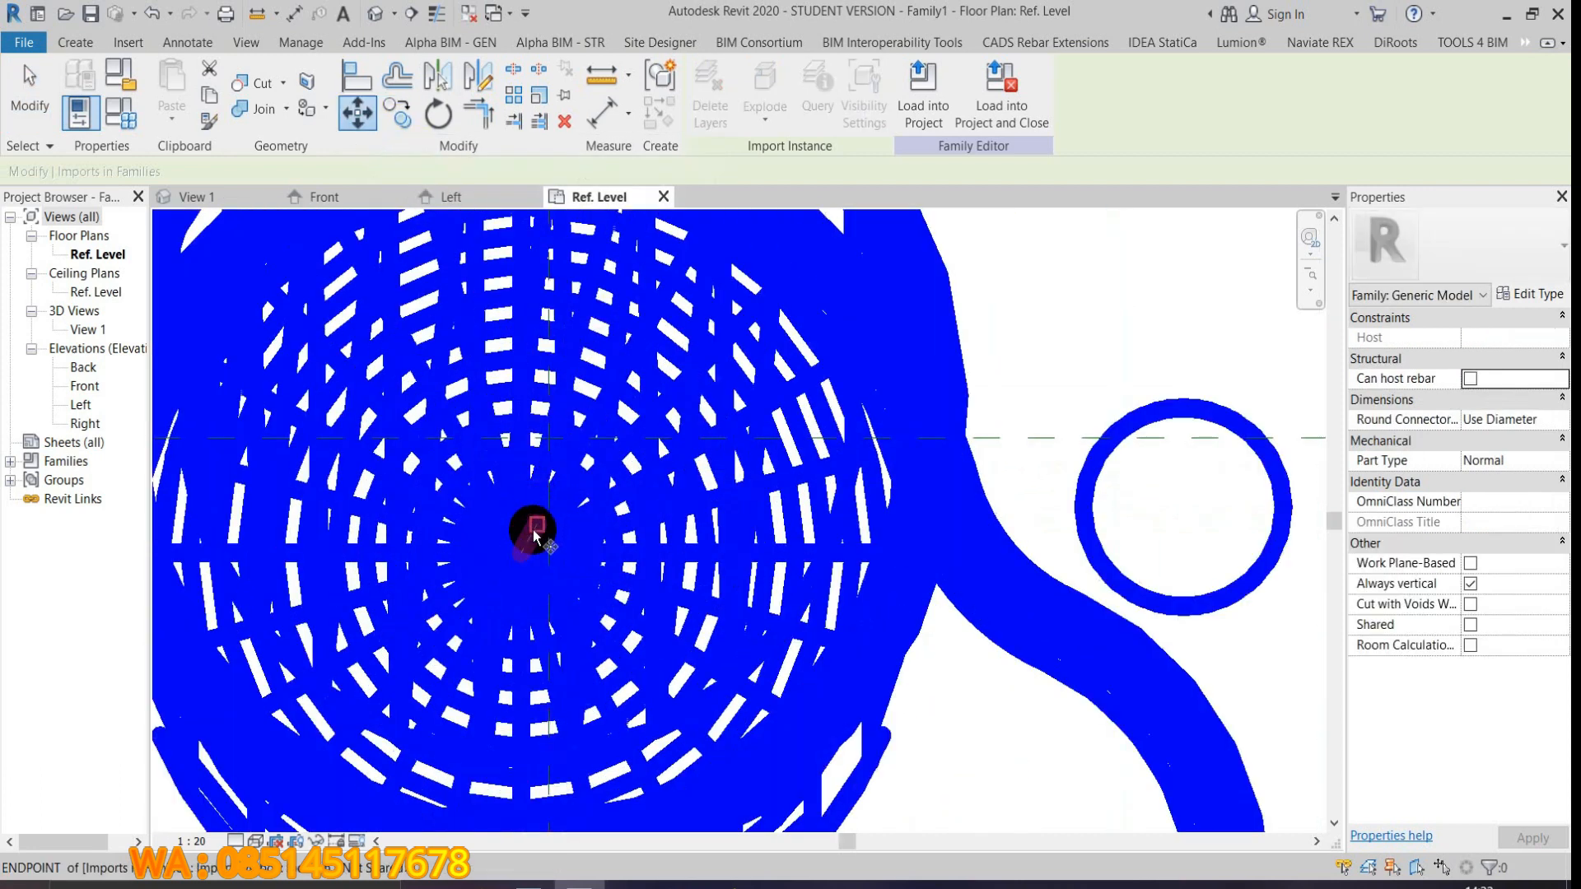
left_click(522, 554)
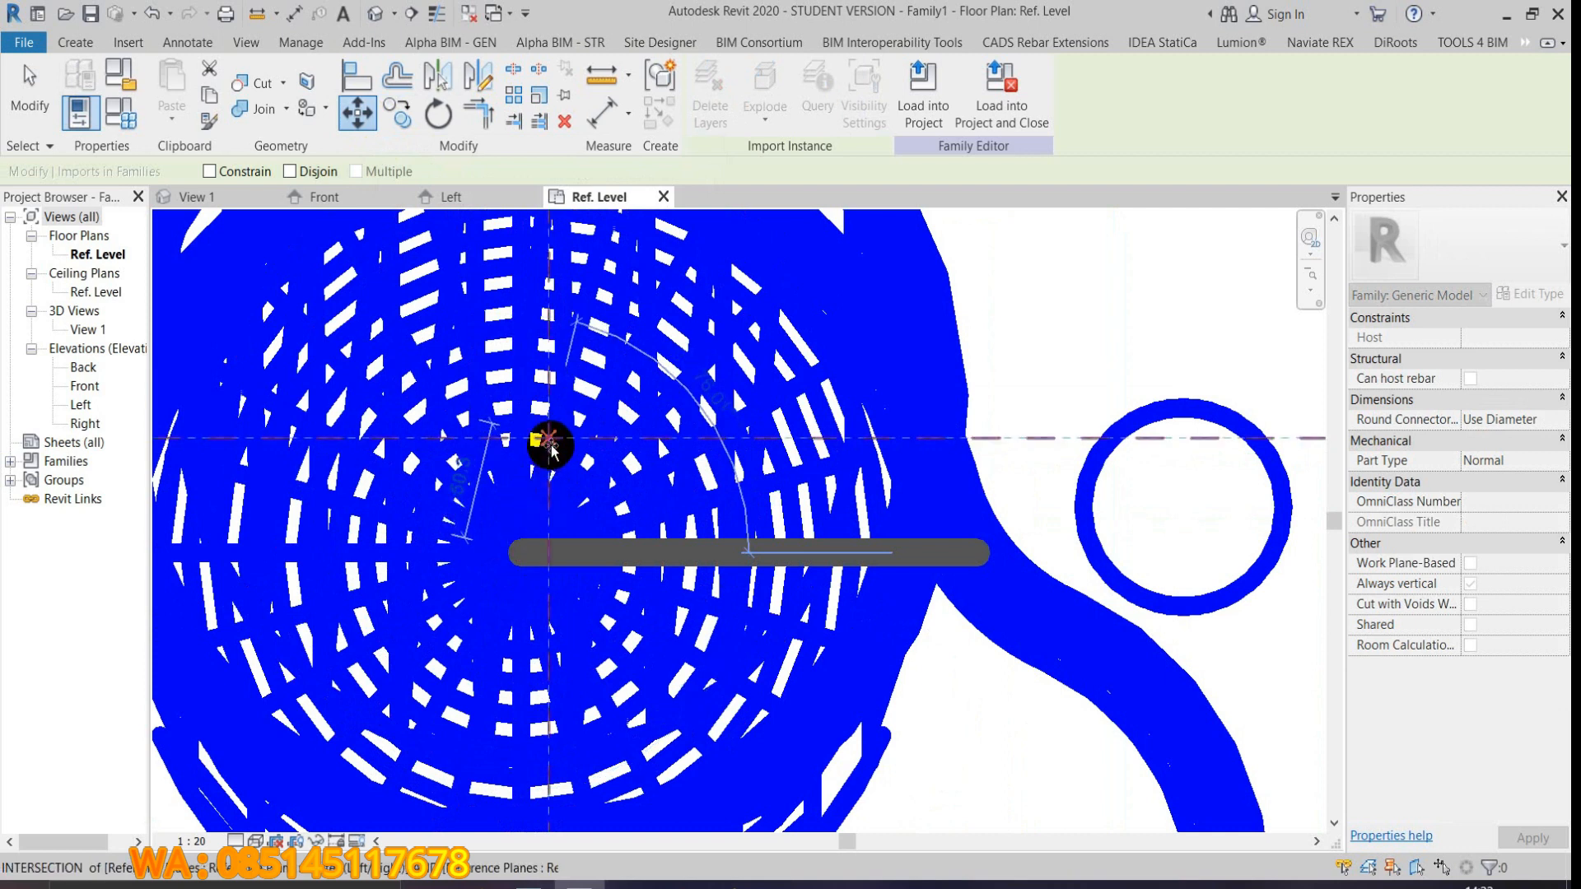
left_click(554, 445)
scroll(662, 515, "down", 2)
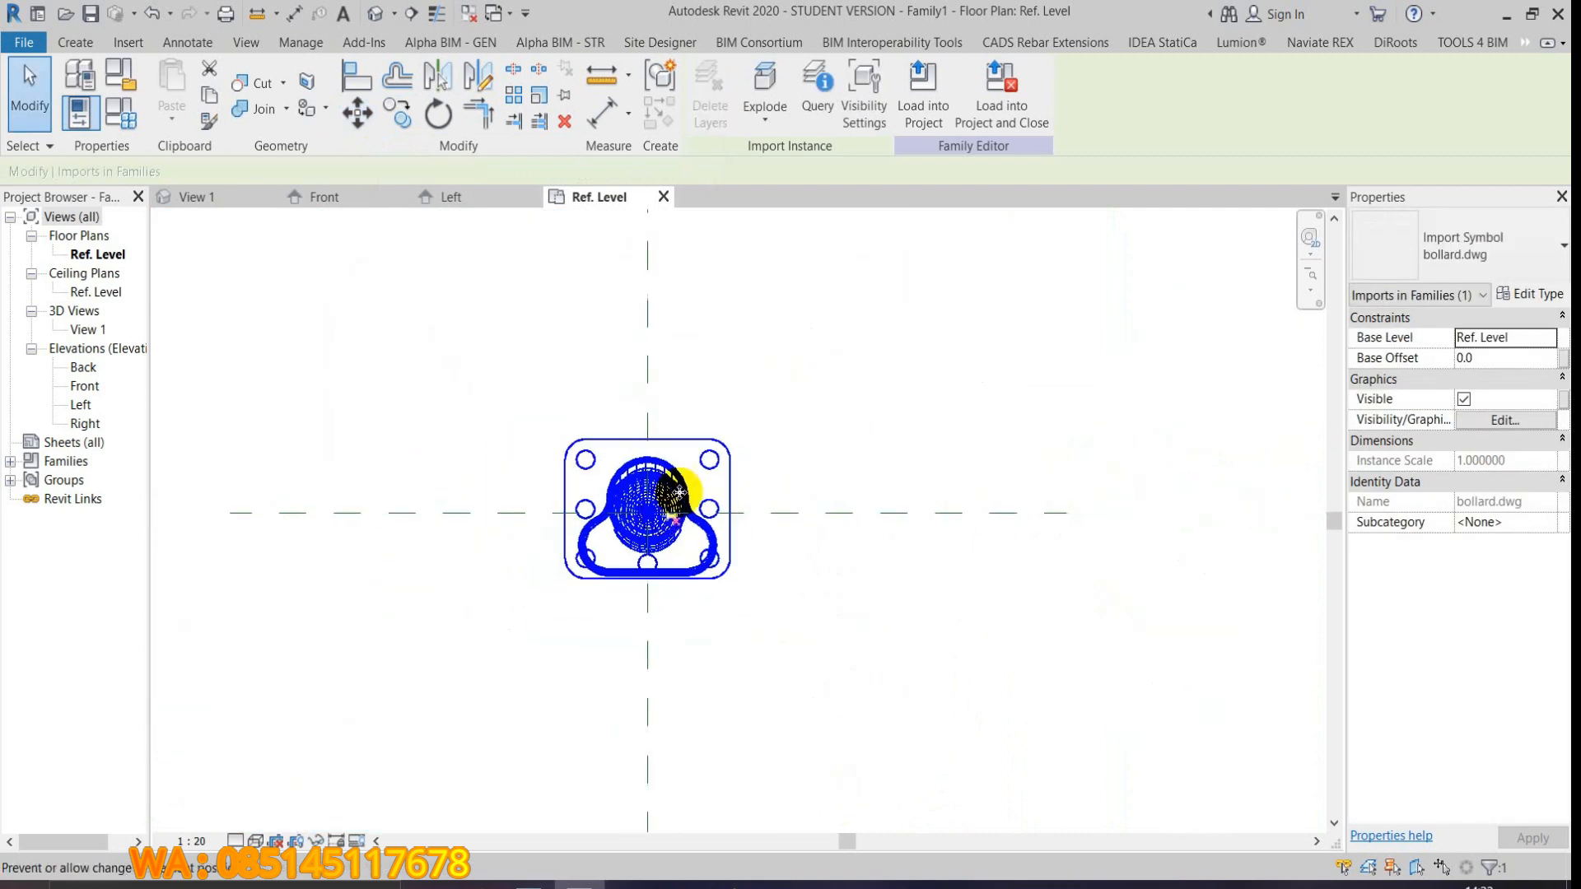
left_click(706, 338)
Open the default 3D view of the bollard and turn on thin lines
left_click(375, 14)
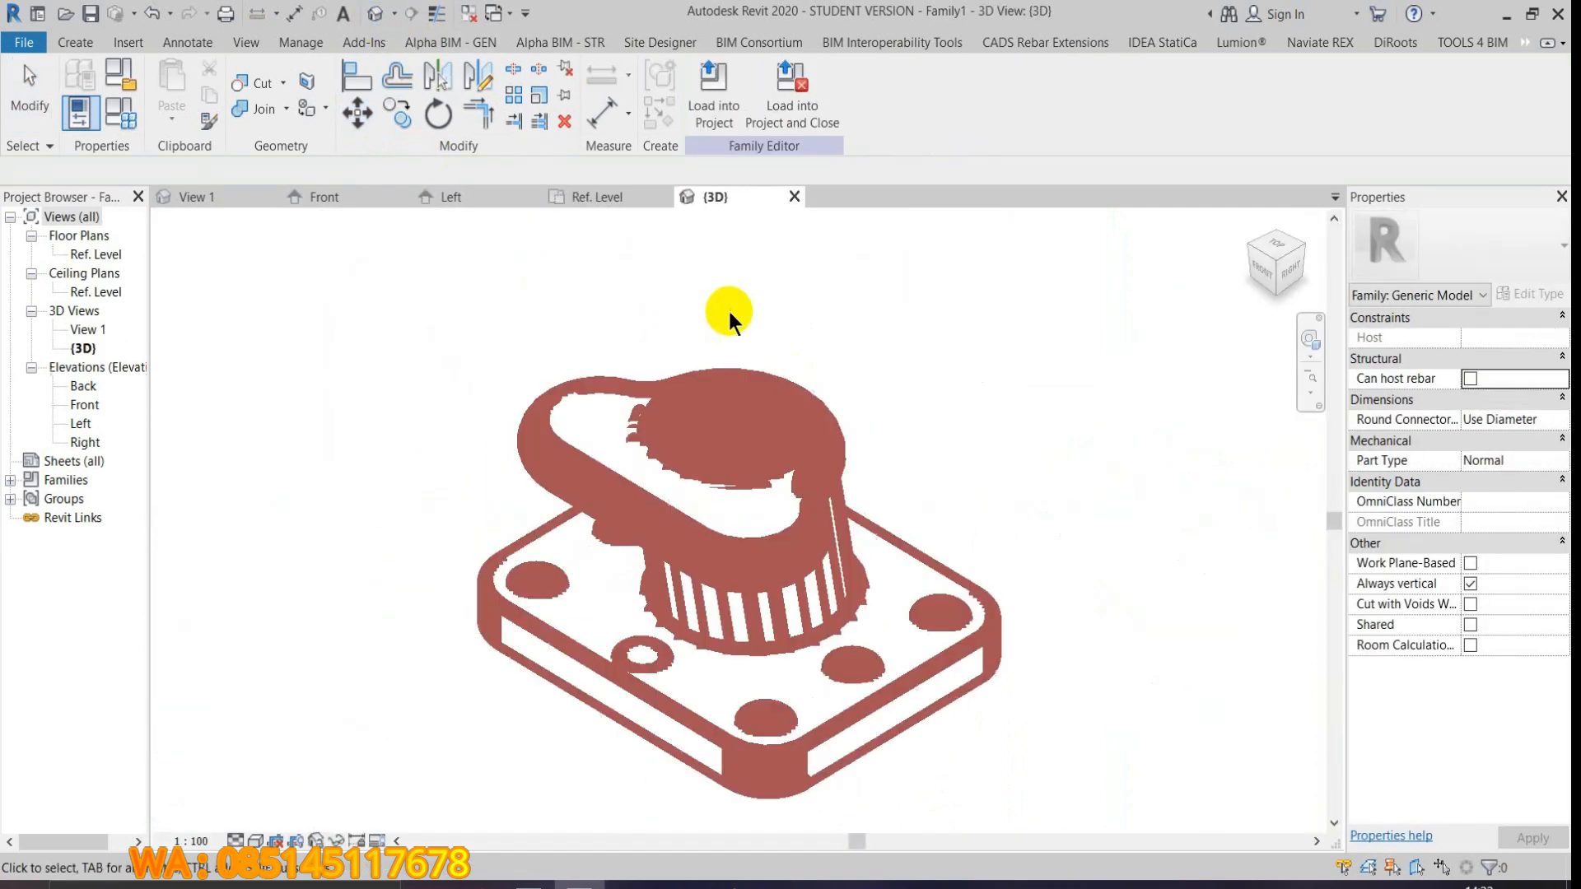
scroll(746, 410, "down", 3)
left_click(437, 12)
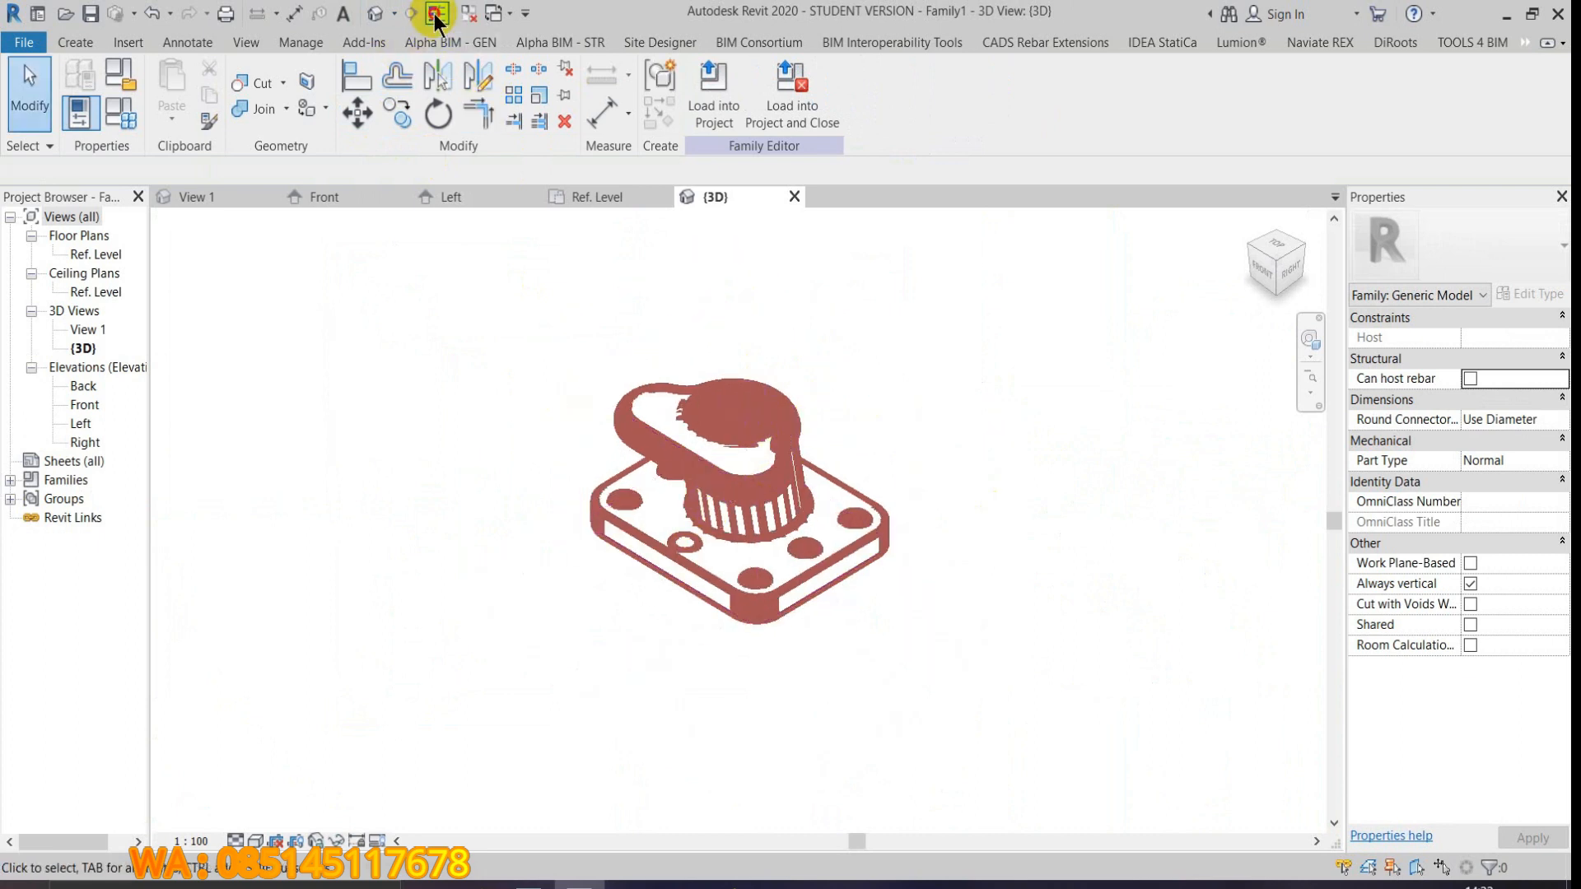
Save the family as family bollard in the 10 PEKERJAAN AKSESORIS DERMAGA folder
left_click(92, 13)
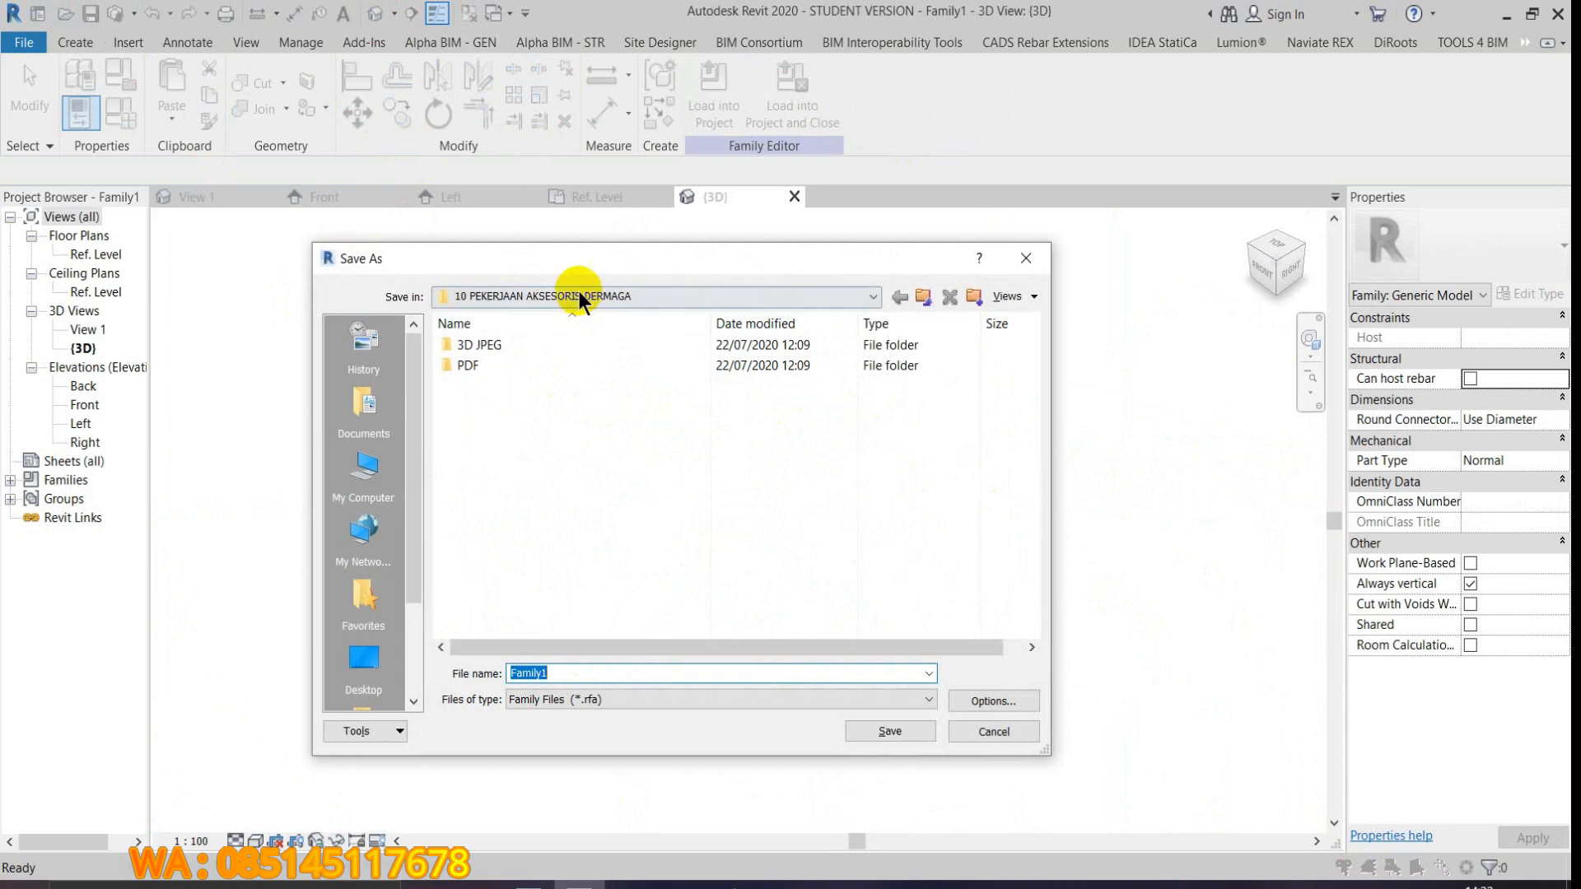
type("f")
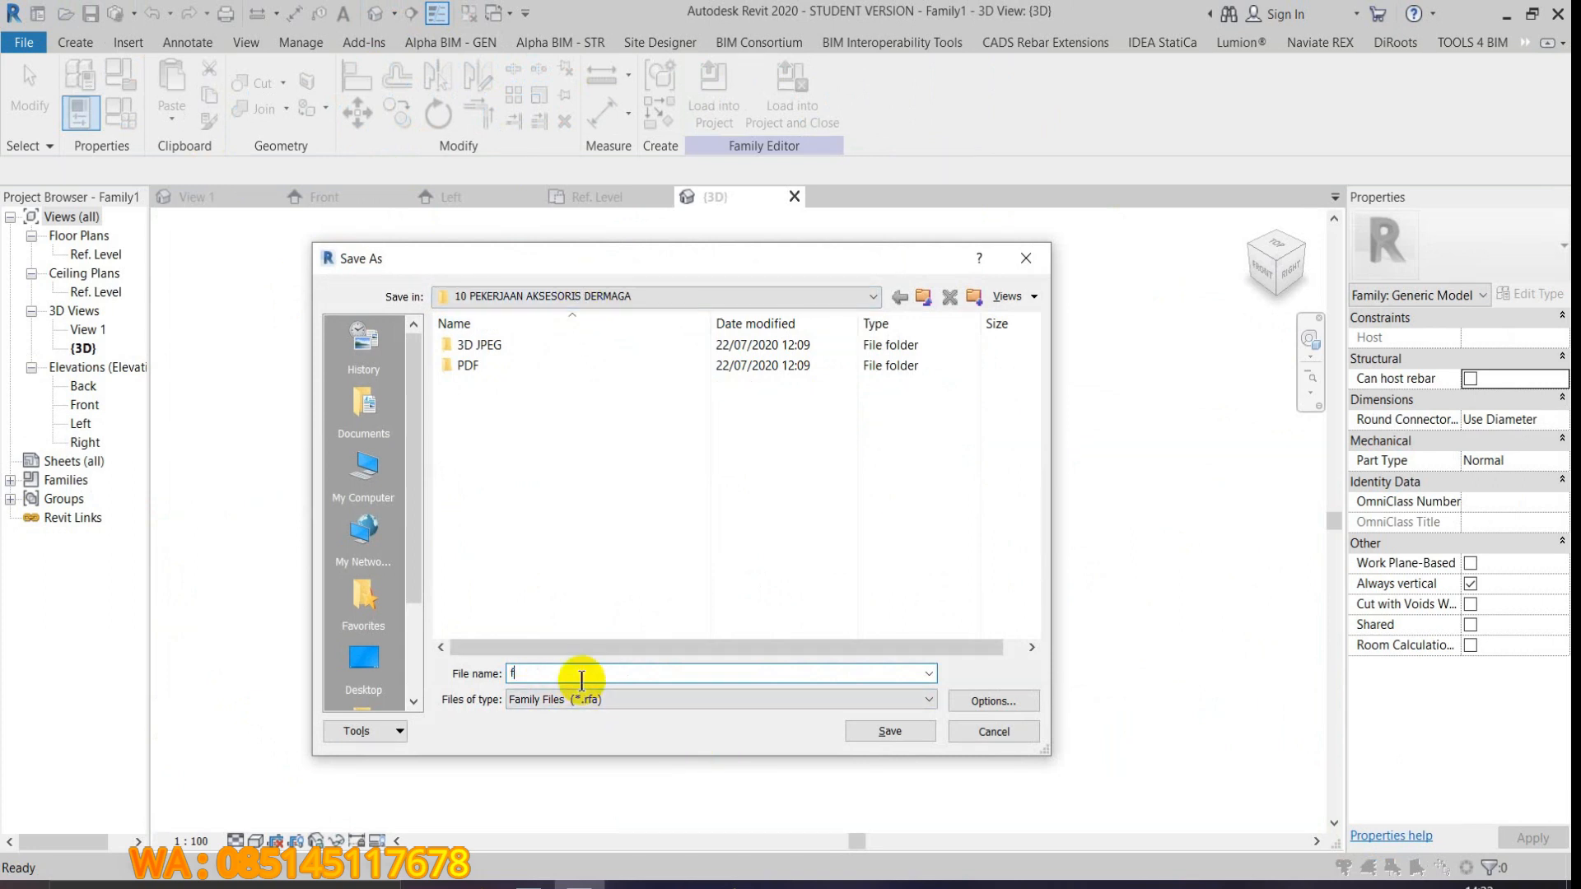
type("amily bollard")
key("Return")
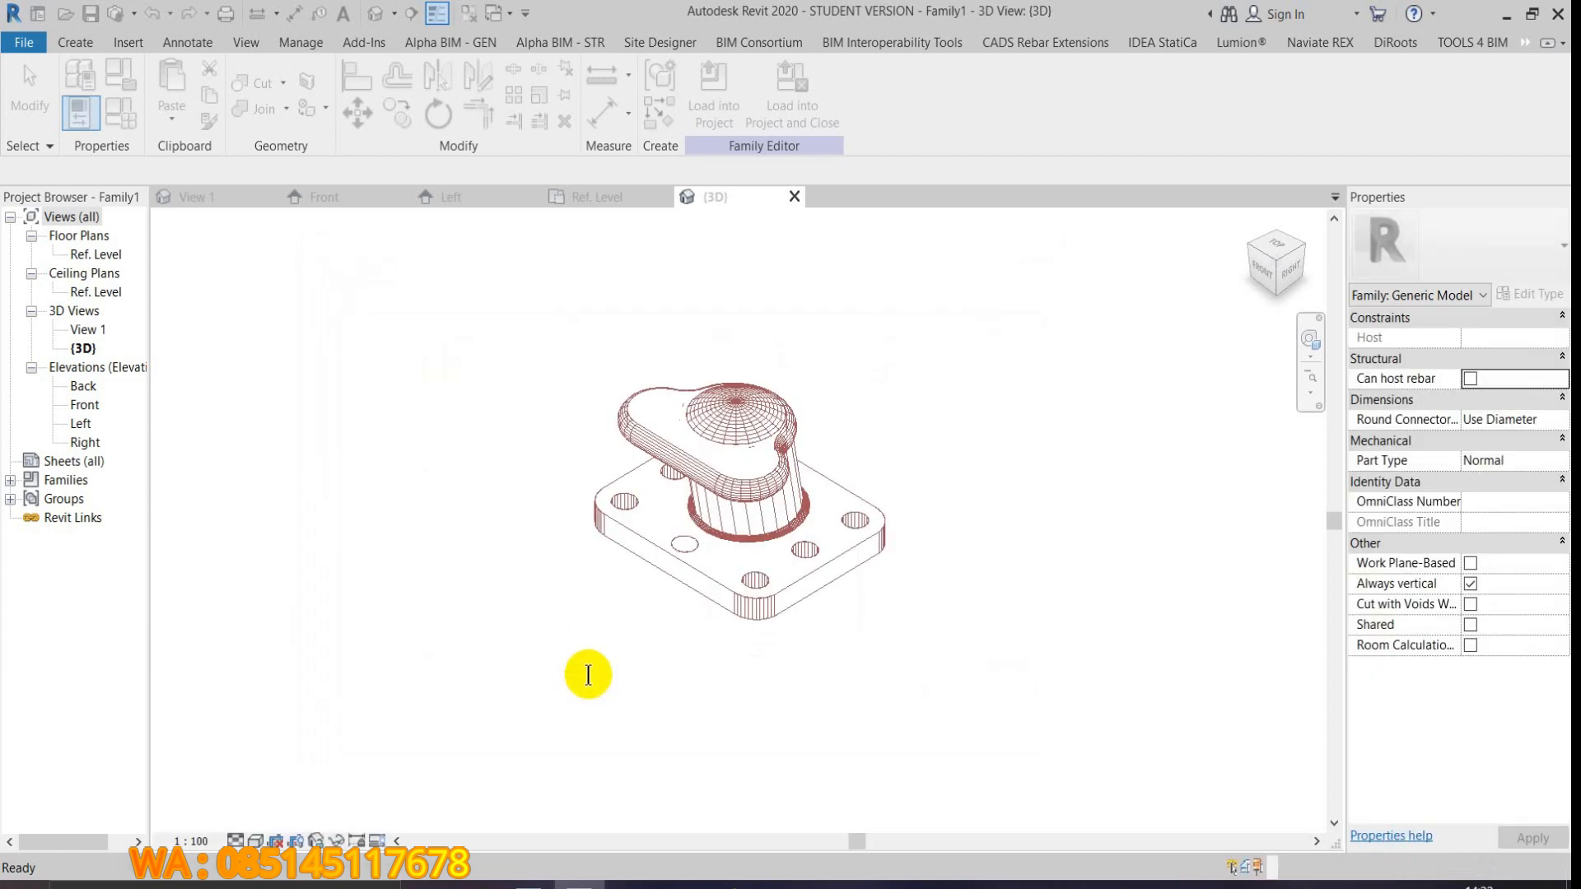
Switch the 3D view of the bollard to a shaded visual style
left_click(275, 841)
left_click(280, 800)
scroll(937, 466, "up", 3)
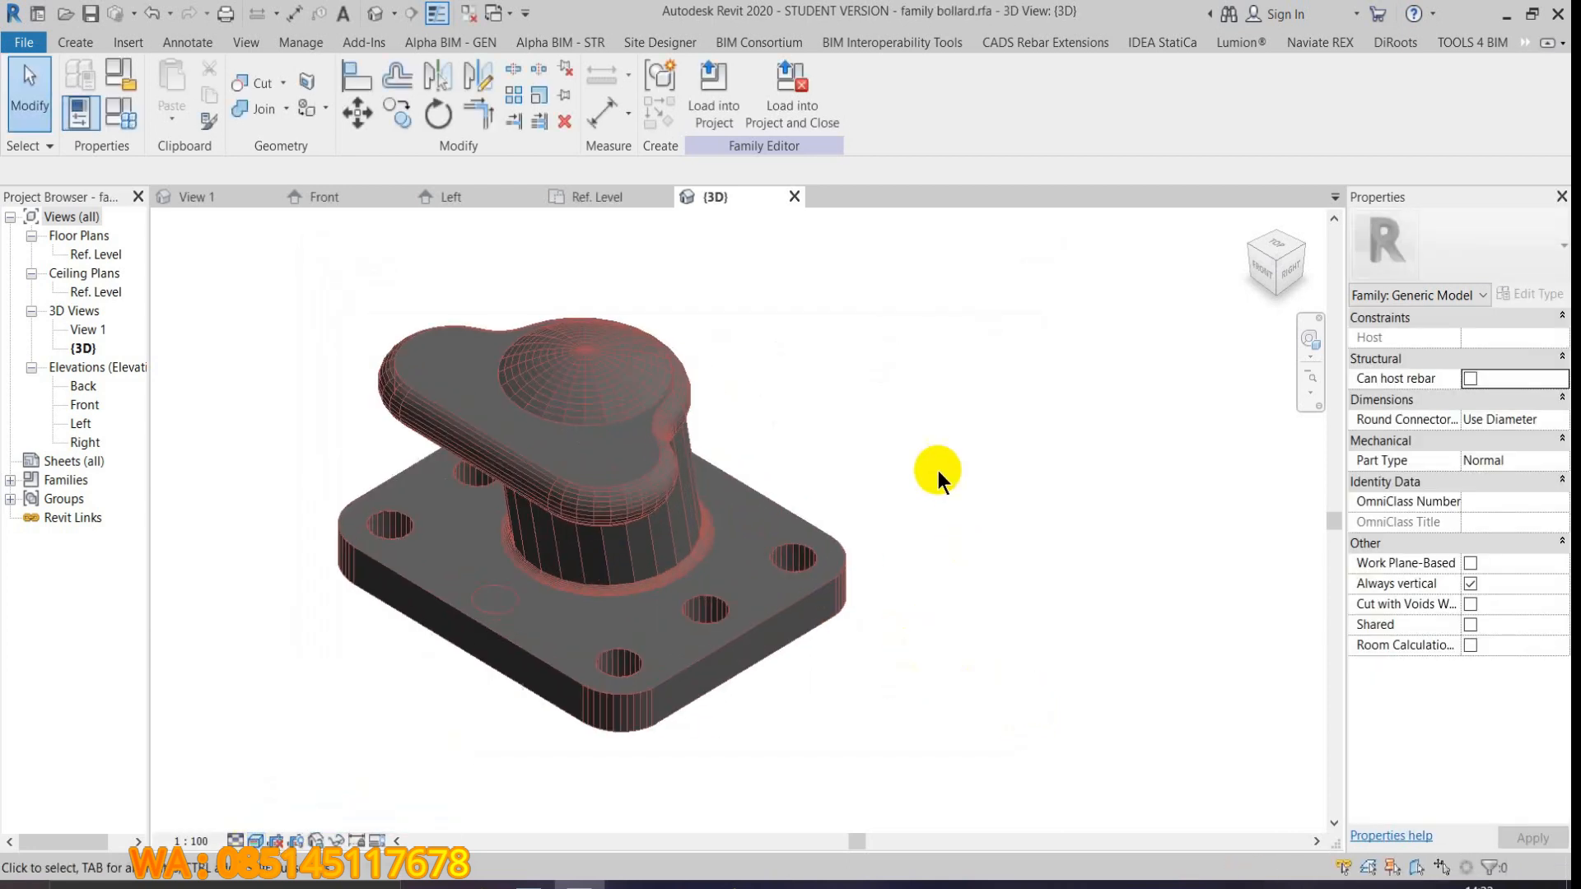
Select the imported bollard in the 3D view to inspect it as a single import symbol
left_click(773, 609)
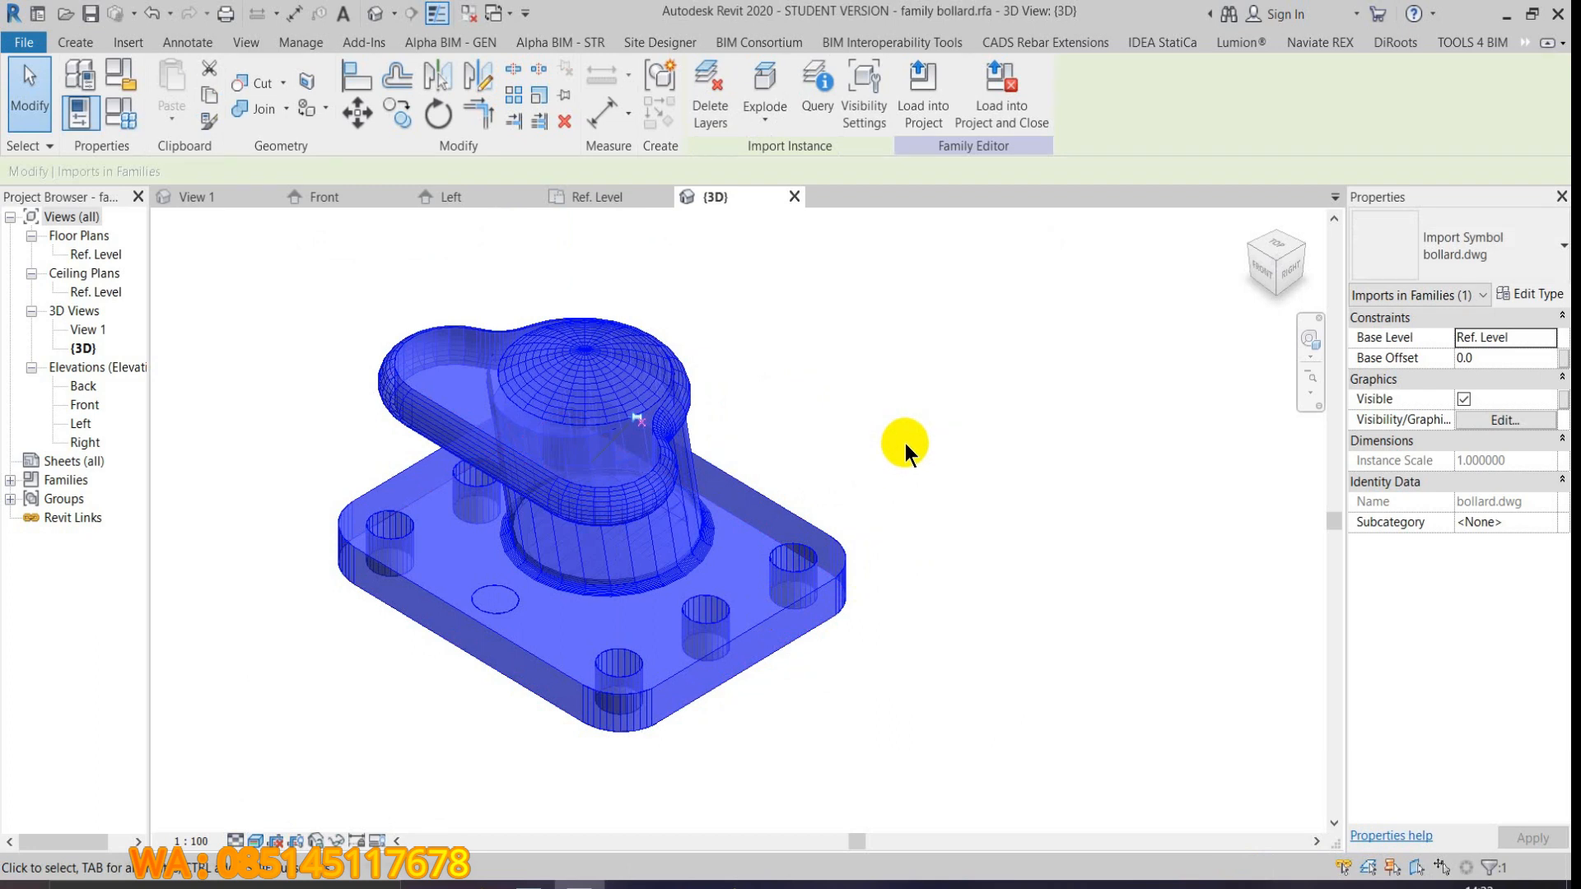
left_click(950, 421)
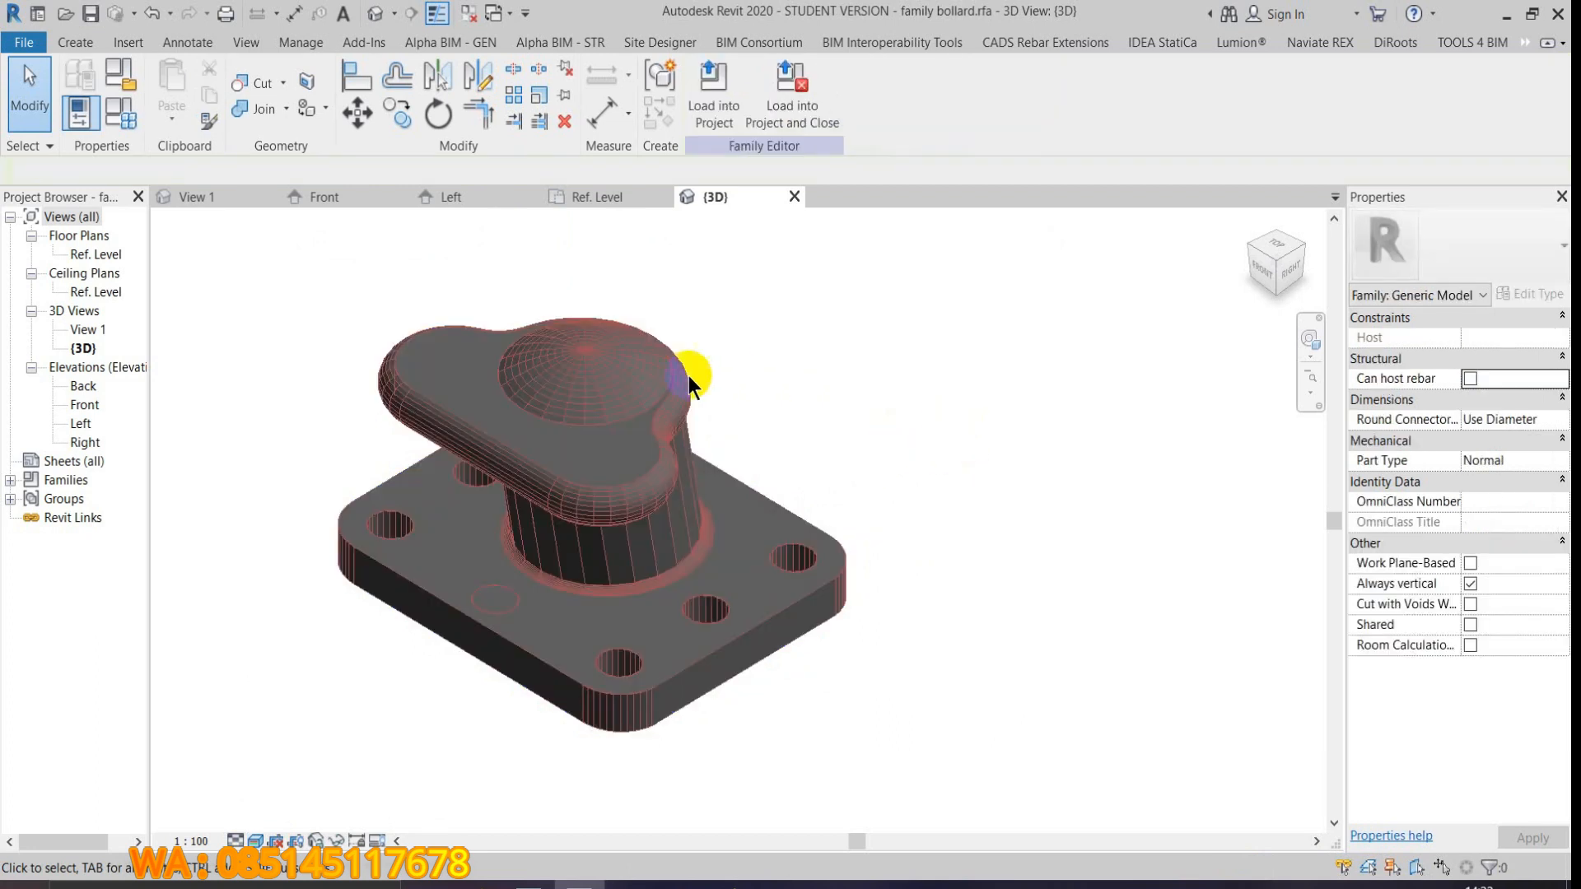
left_click(636, 378)
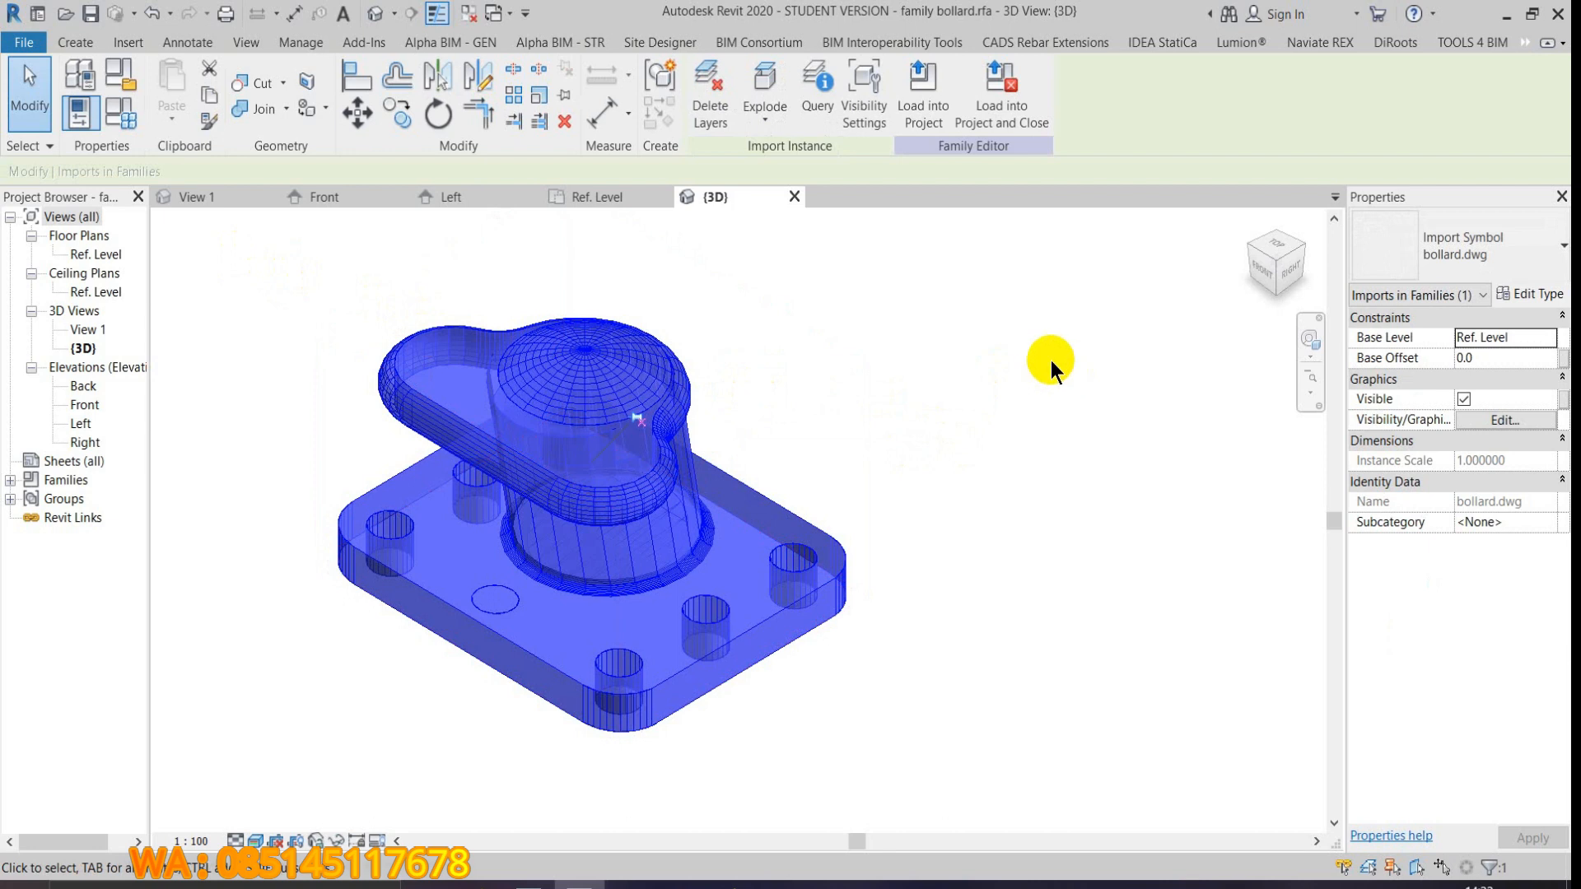
Review the imported bollard's family element visibility settings for views and detail levels, and examine the shaded model from its left side
left_click(856, 107)
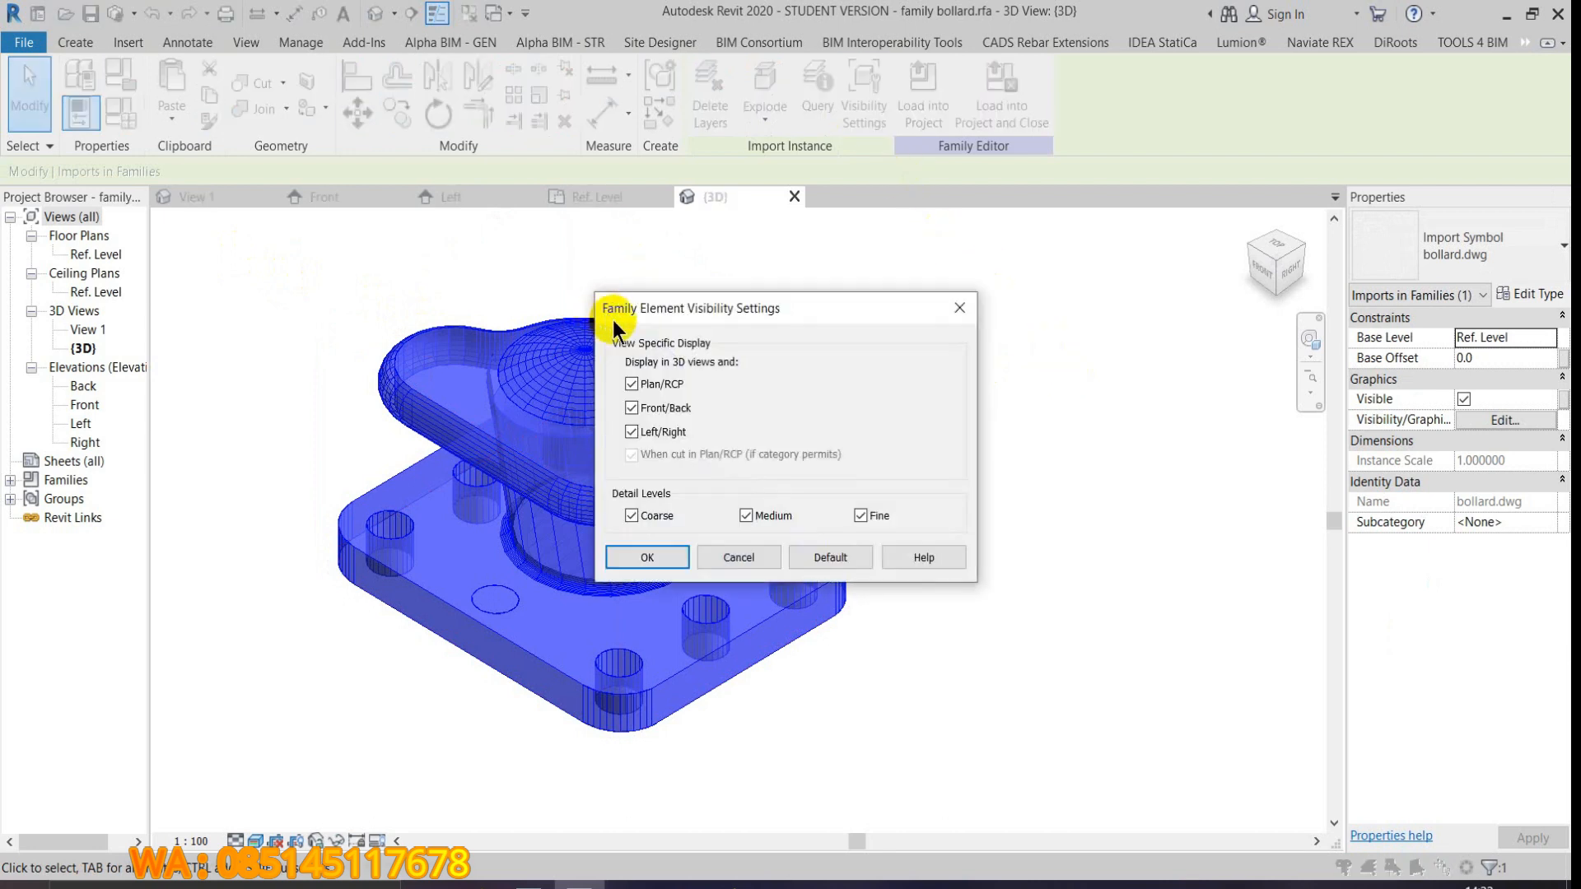
left_click(648, 558)
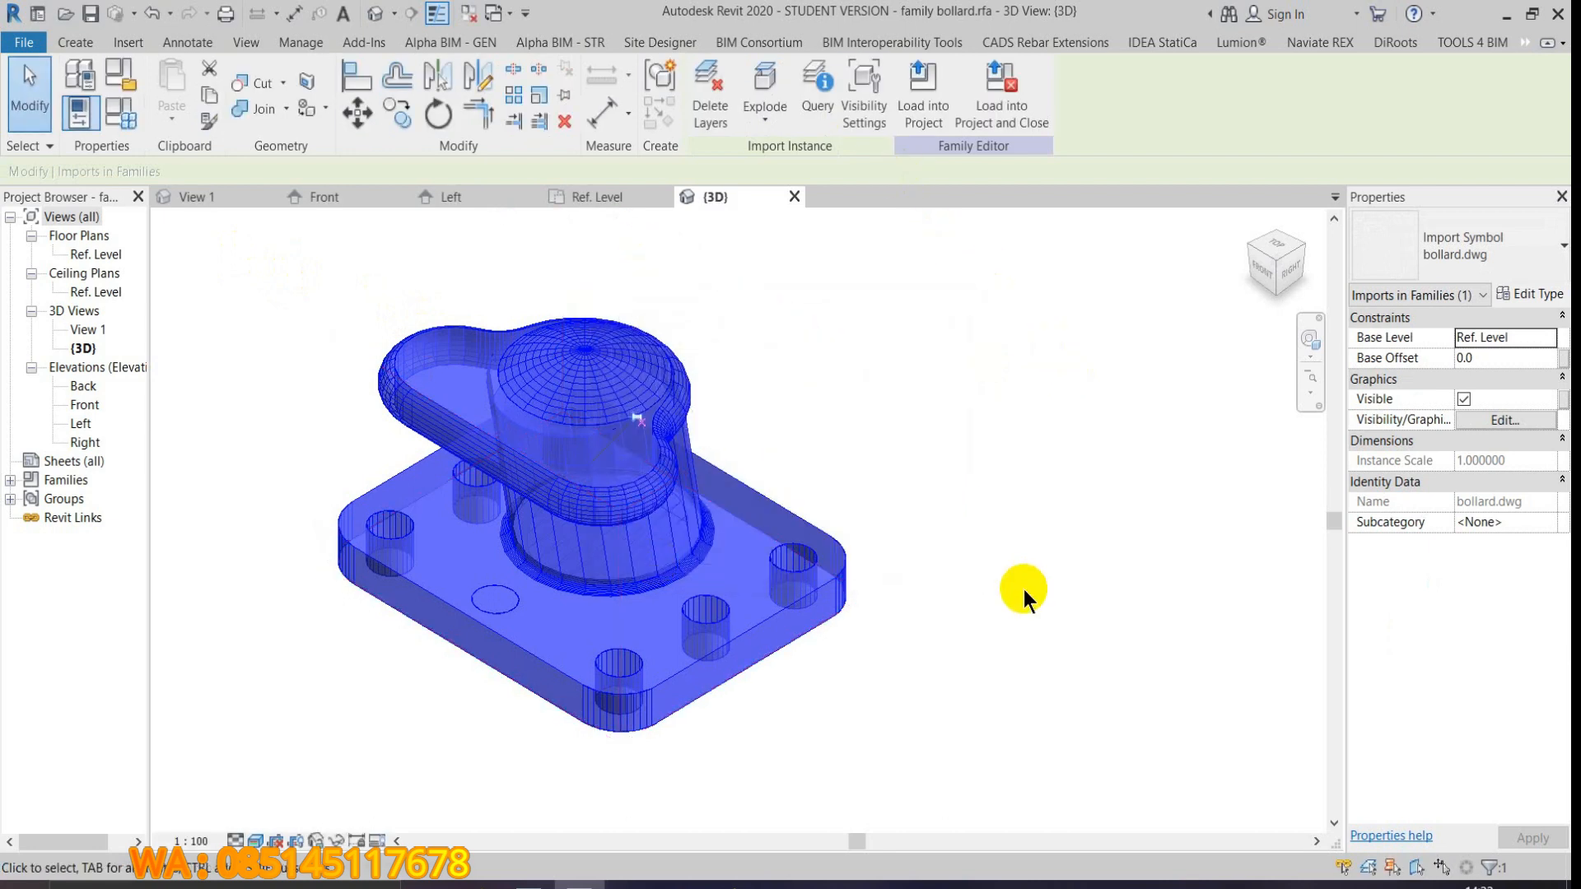
left_click(1024, 590)
left_click(809, 566)
left_click(1512, 420)
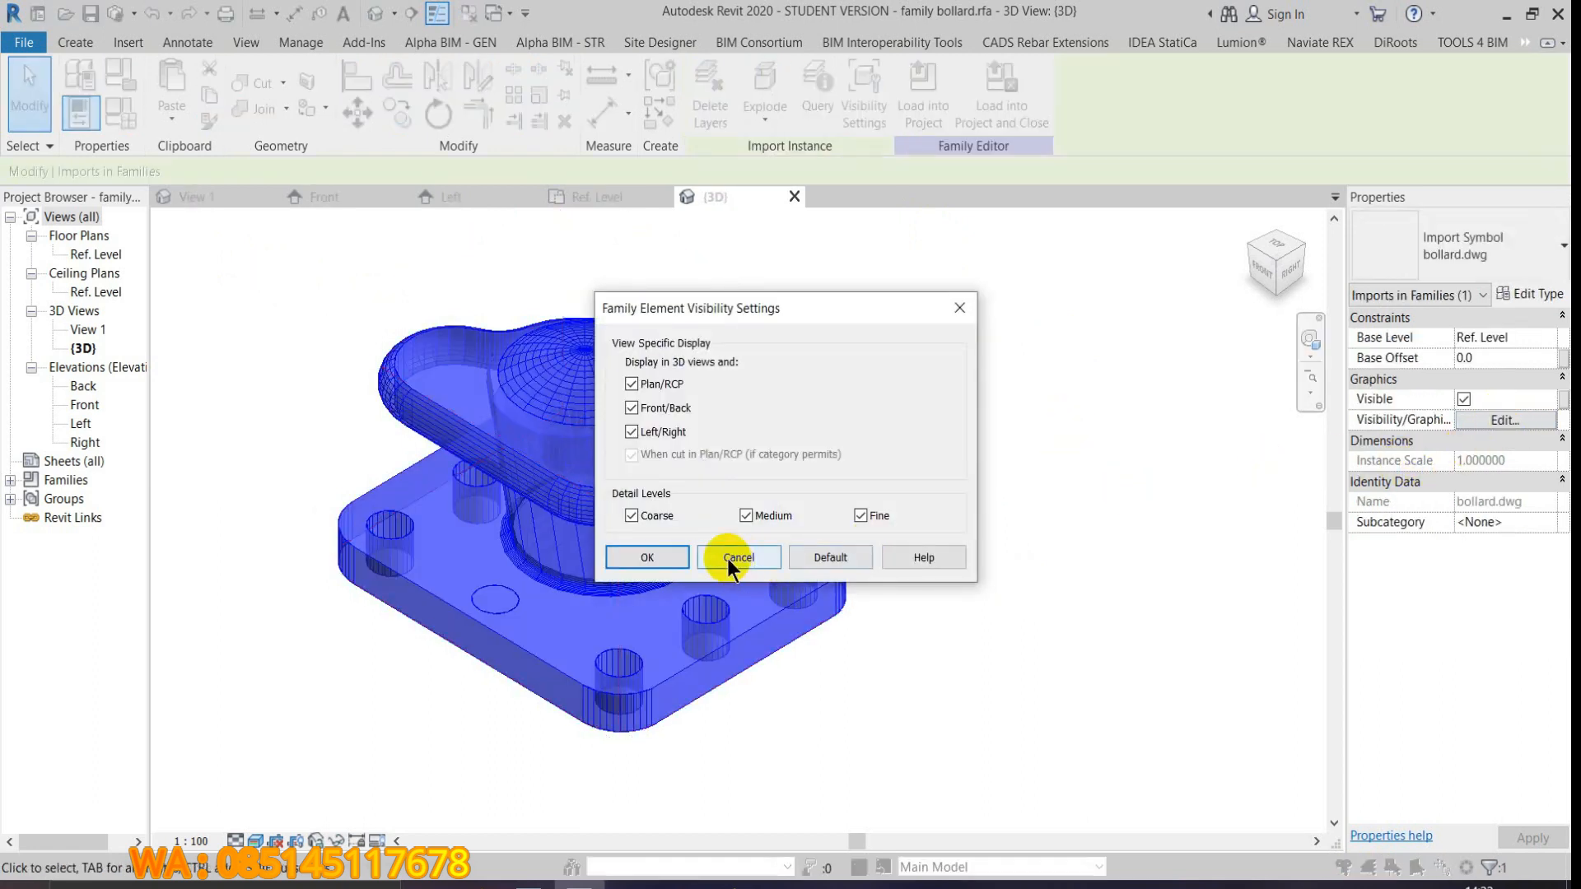
left_click(648, 557)
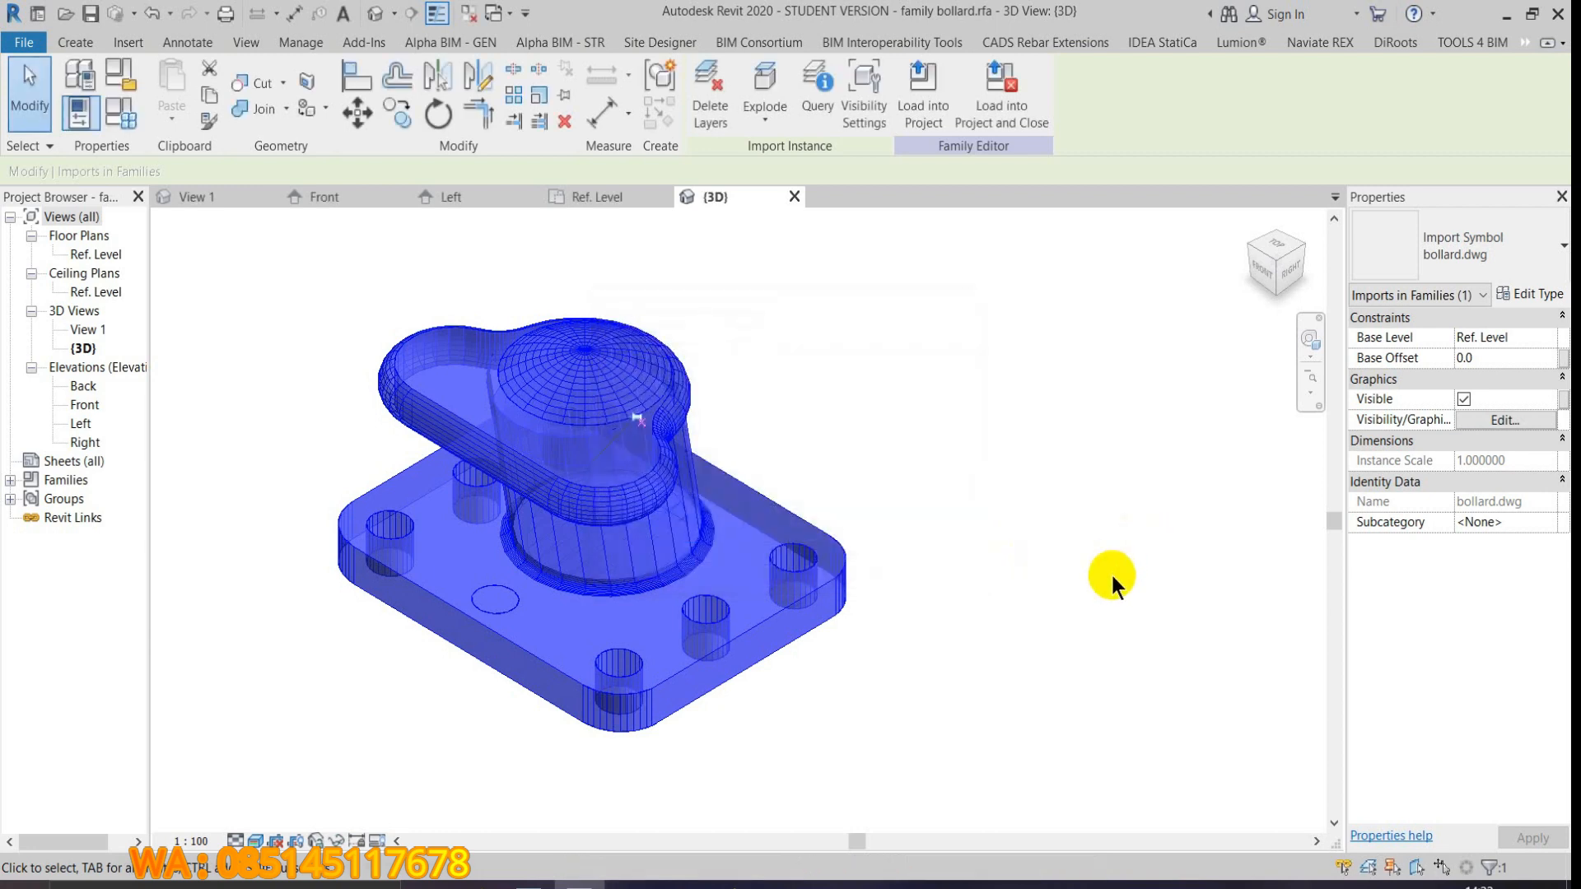
left_click(1110, 571)
middle_click_drag(1076, 677, 790, 626, "shift")
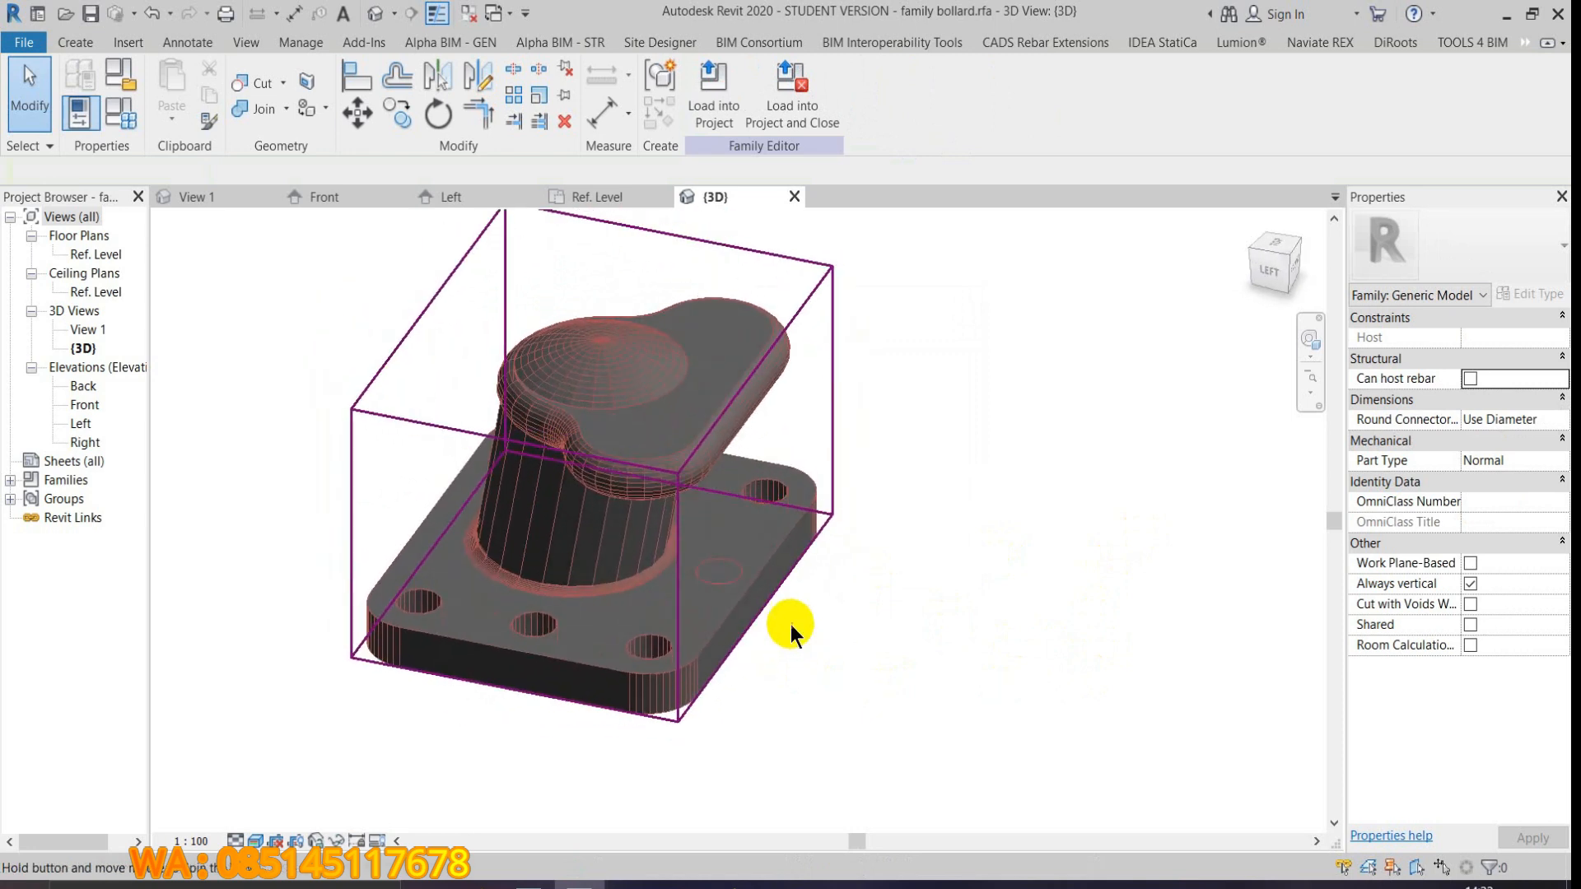
left_click(705, 624)
left_click(905, 640)
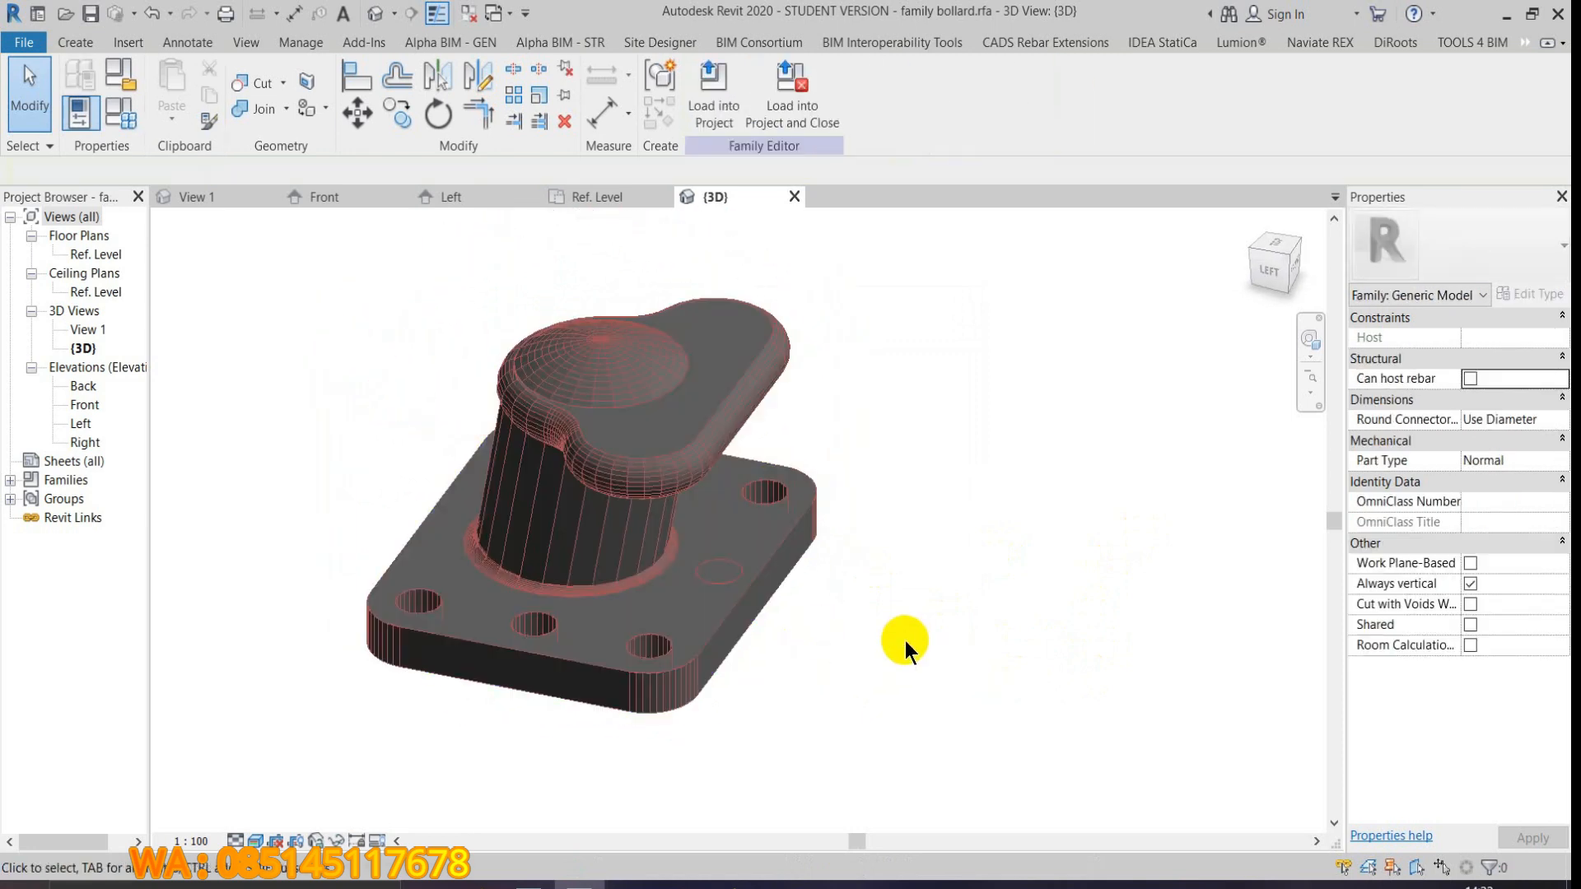
middle_click_drag(913, 654, 987, 650, "shift")
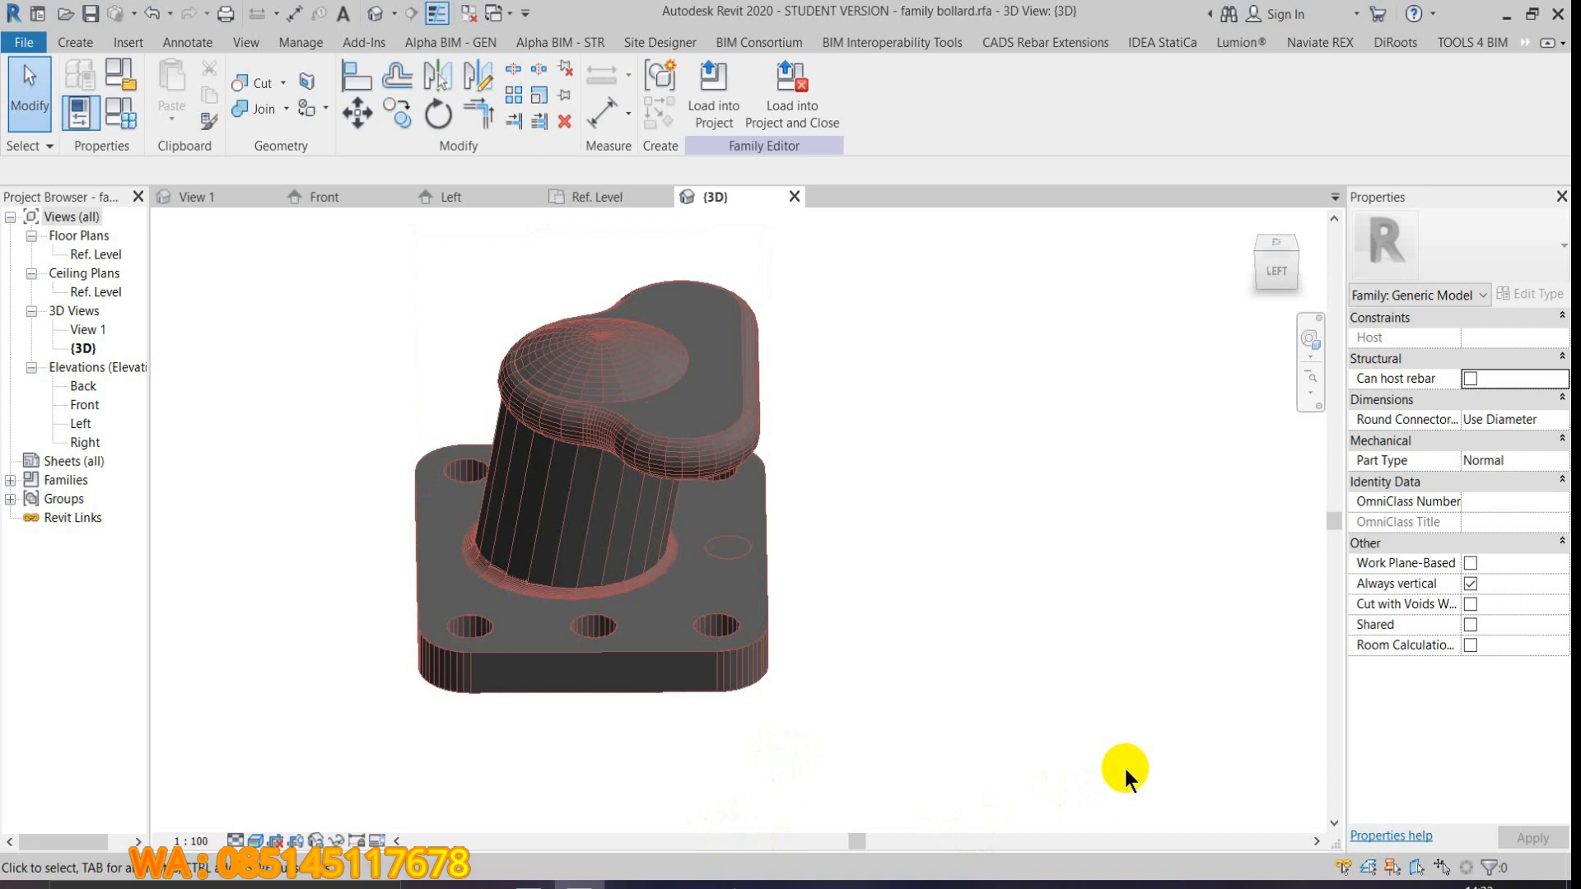
Close all open views of the bollard family to return to the home screen with recent files
left_click(269, 195)
left_click(268, 195)
left_click(268, 195)
left_click(269, 195)
left_click(269, 195)
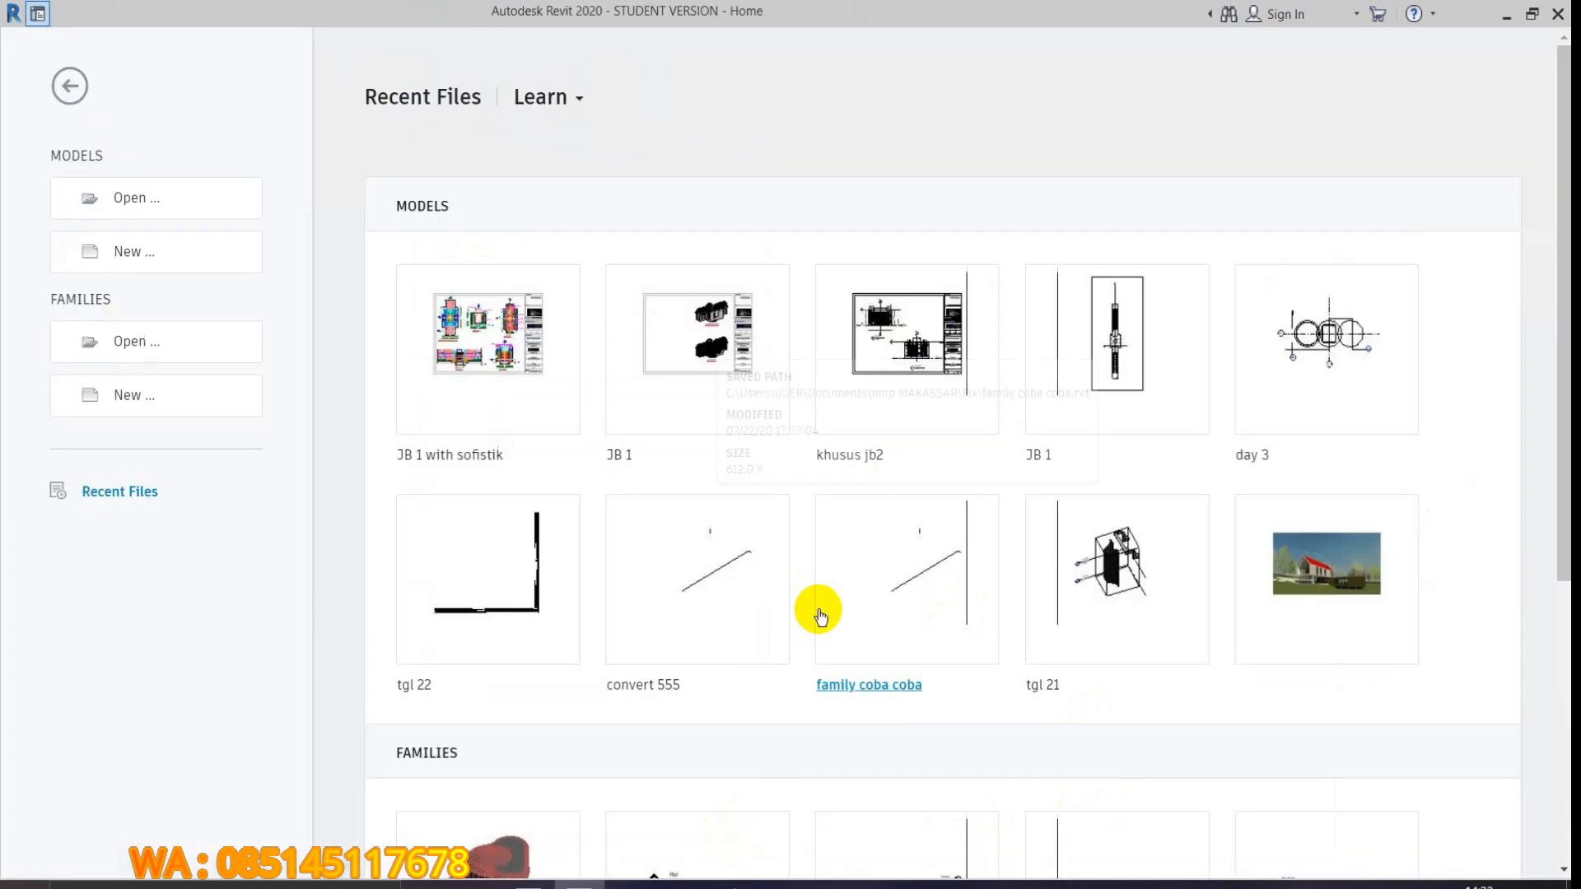